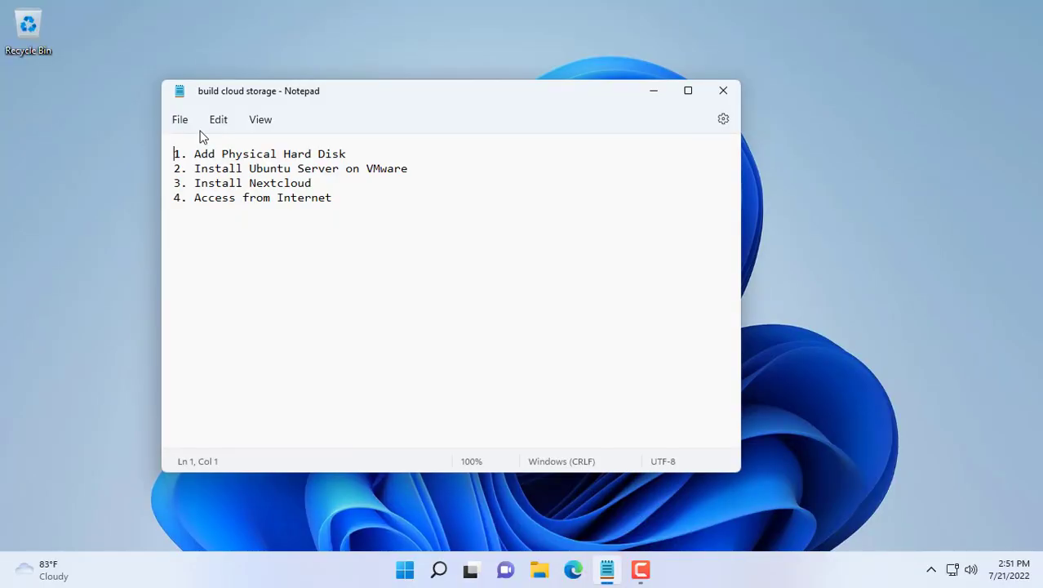
Step: Select the four-step build cloud storage plan in Notepad, then minimize Notepad
{"action": "left_click_drag", "start_coordinate": [364, 210], "coordinate": [138, 145]}
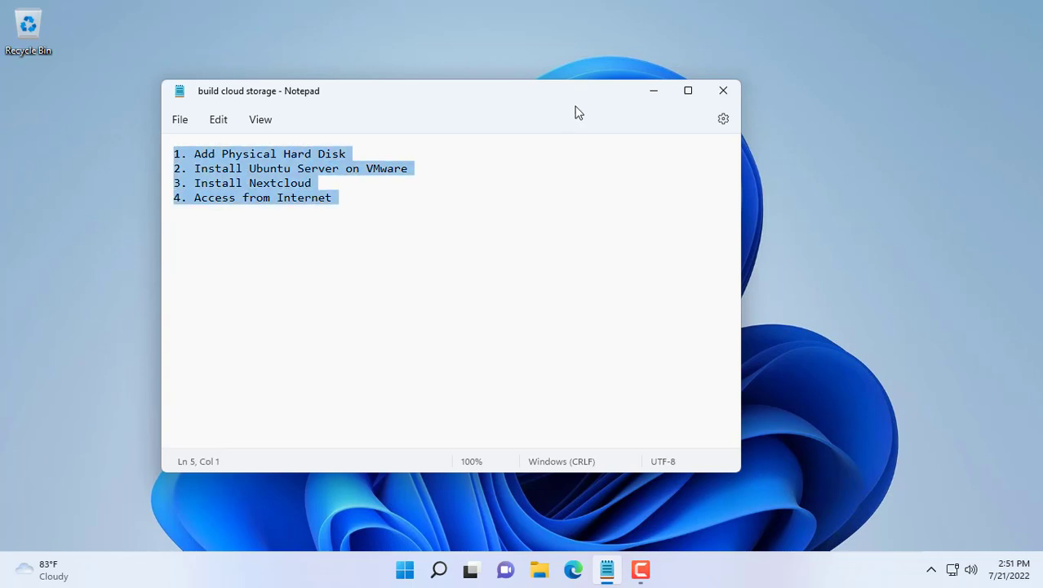
{"action": "left_click", "coordinate": [654, 91]}
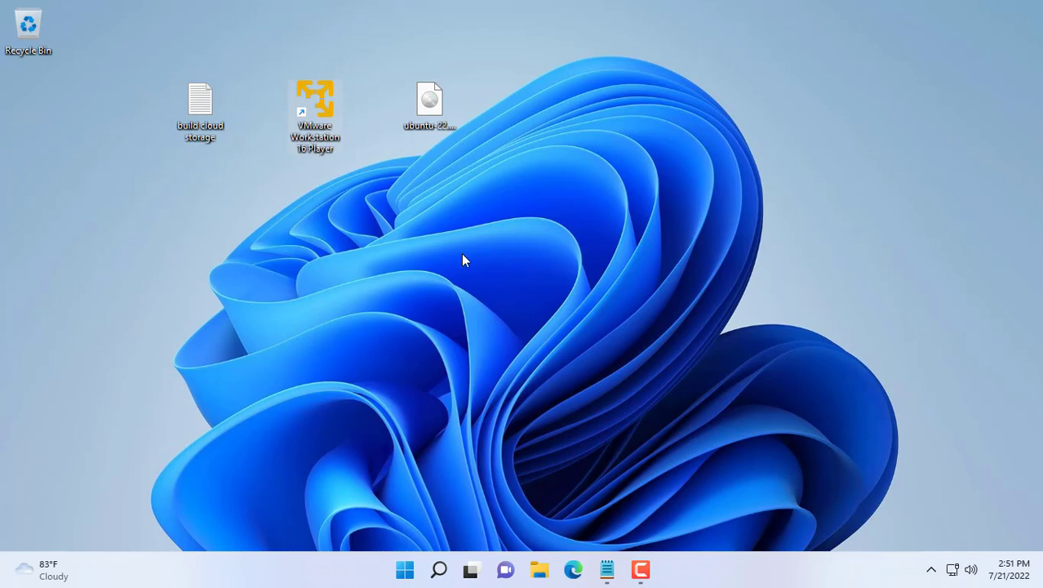
Step: Open Computer Management from This PC's full options menu in File Explorer, then display Disk Management
{"action": "left_click", "coordinate": [540, 569]}
{"action": "left_click", "coordinate": [380, 245]}
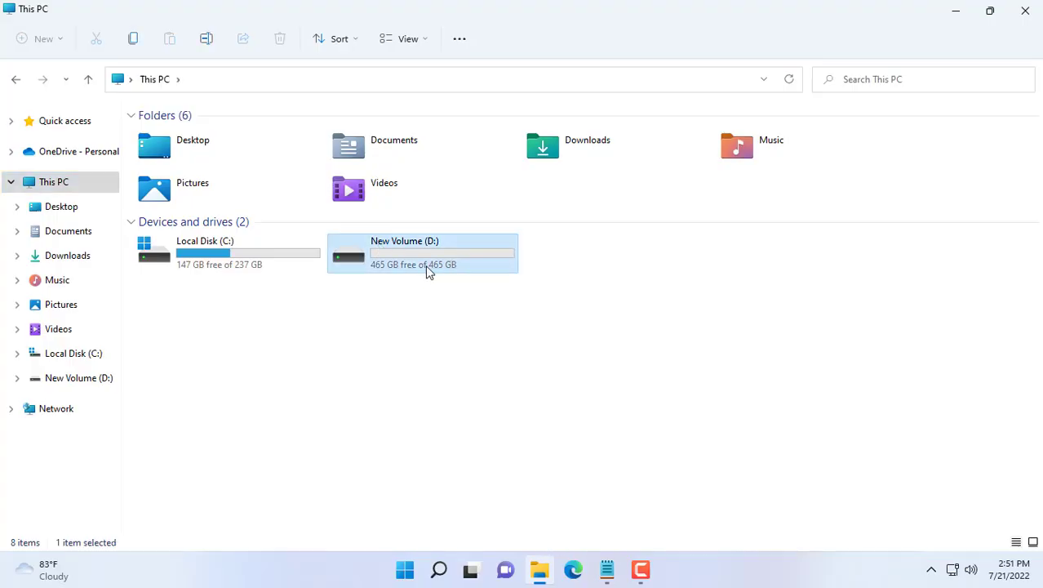
{"action": "right_click", "coordinate": [89, 186]}
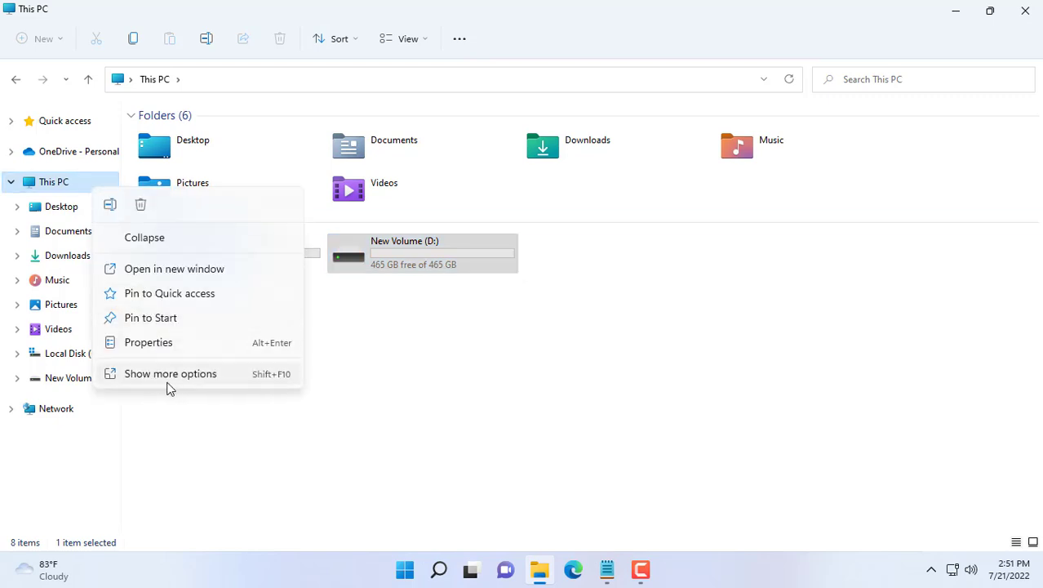
{"action": "left_click", "coordinate": [193, 378]}
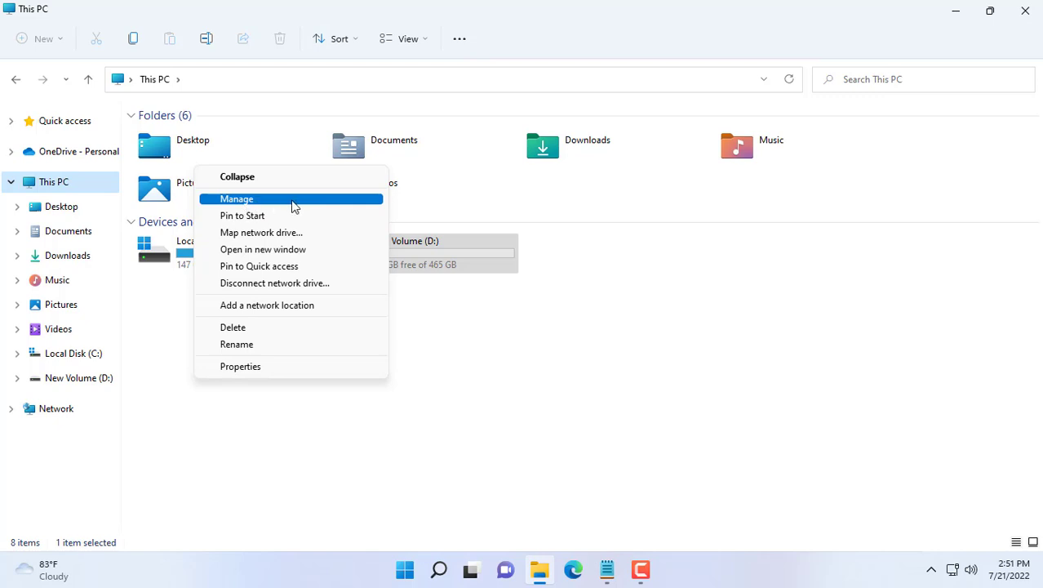
{"action": "left_click", "coordinate": [290, 207]}
{"action": "left_click", "coordinate": [103, 193]}
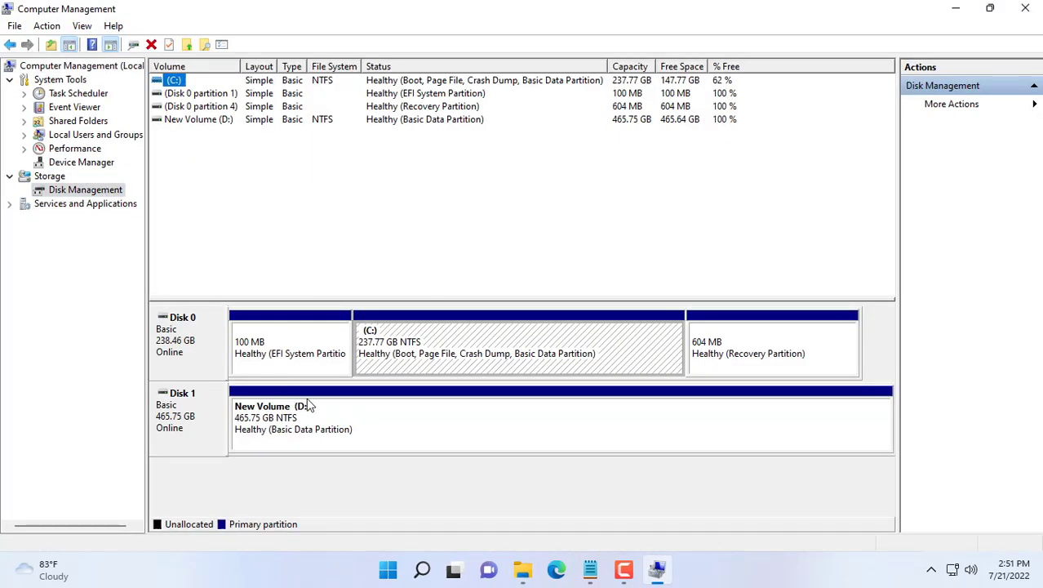
Step: Delete the New Volume (D:) partition on Disk 1 and close both windows
{"action": "right_click", "coordinate": [374, 429]}
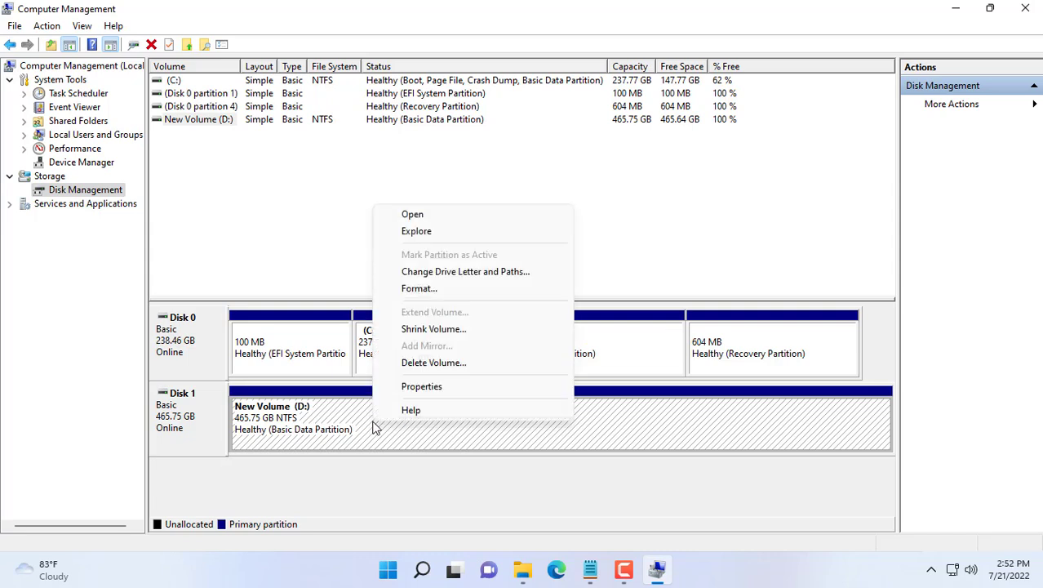
{"action": "left_click", "coordinate": [485, 363]}
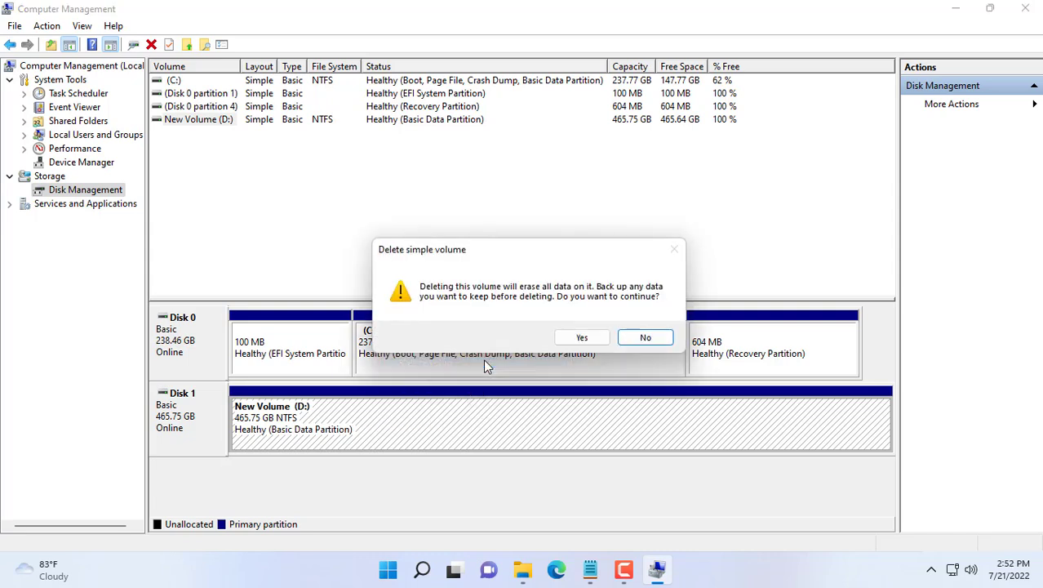
{"action": "left_click", "coordinate": [601, 339]}
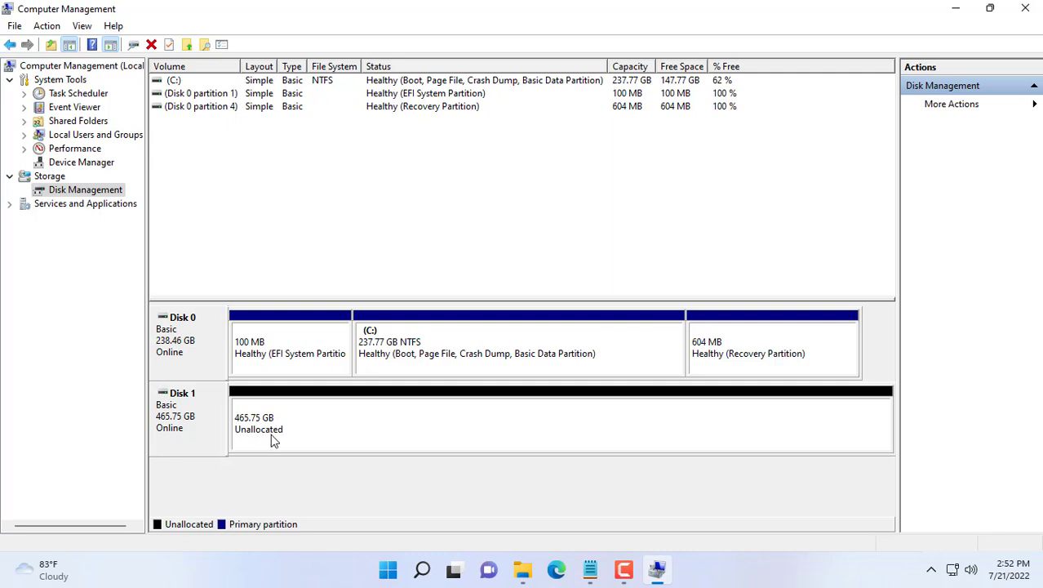
{"action": "left_click", "coordinate": [176, 402]}
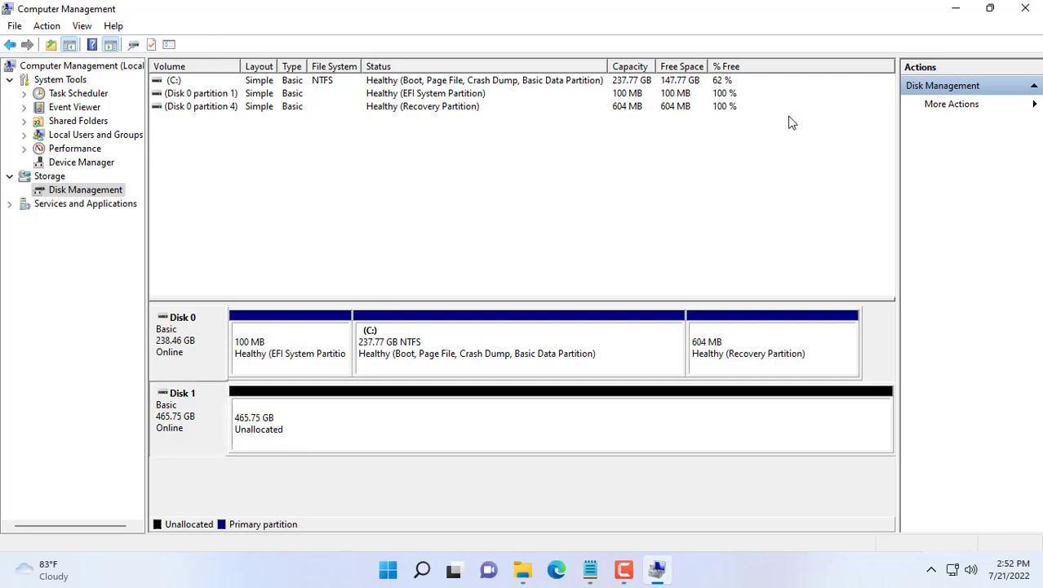
{"action": "left_click", "coordinate": [1026, 8]}
{"action": "left_click", "coordinate": [1025, 8]}
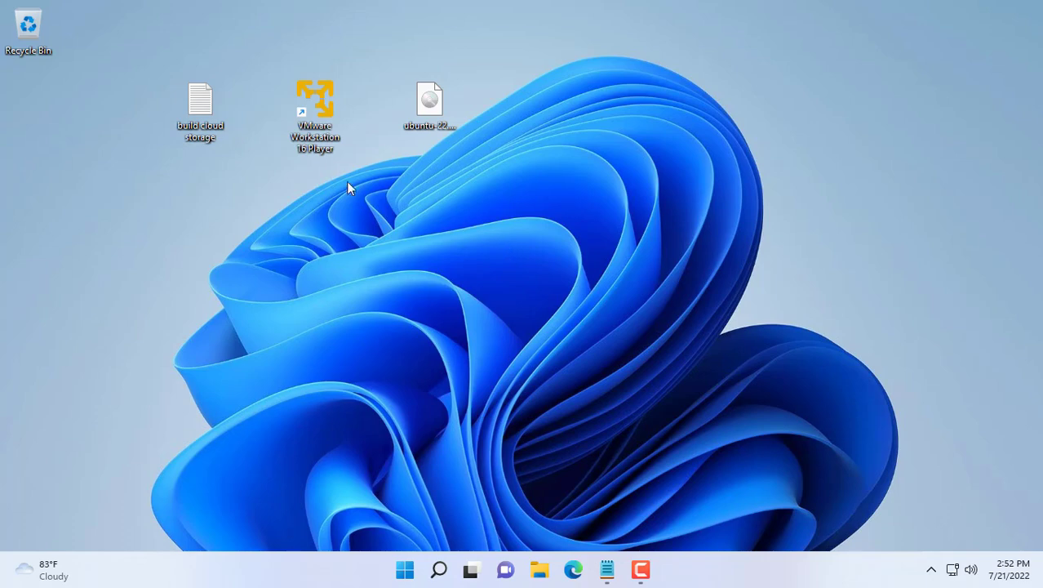
Step: Launch VMware Player as administrator and start a new VM from the ubuntu-22.04-live-server-amd64 ISO
{"action": "right_click", "coordinate": [323, 131]}
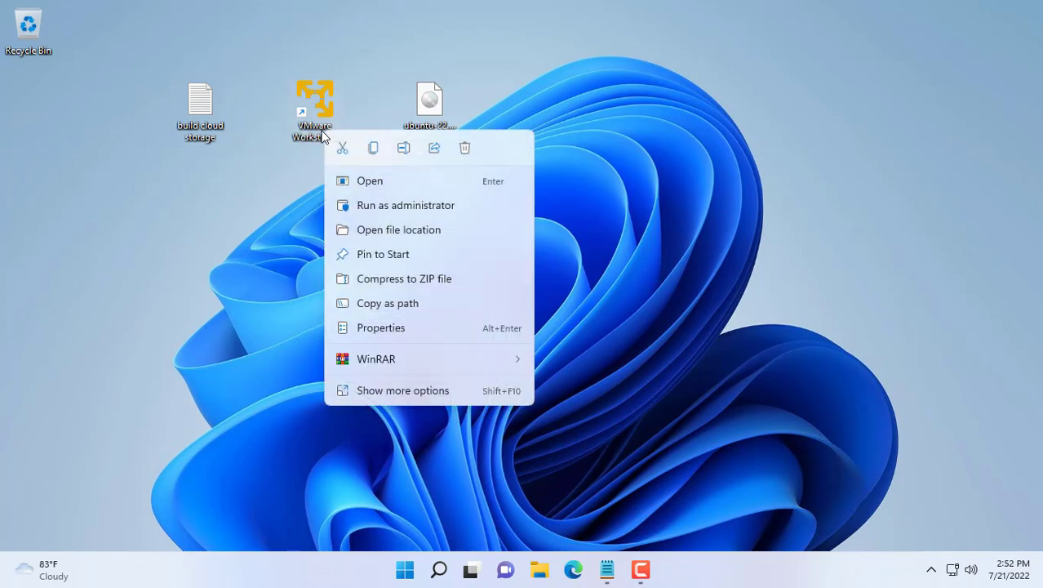
{"action": "left_click", "coordinate": [459, 215]}
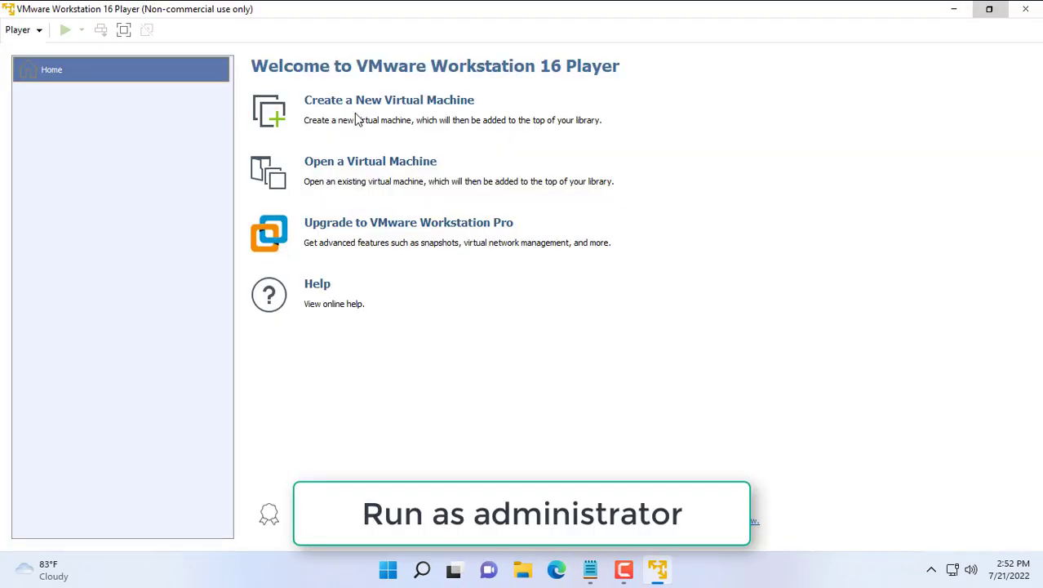
{"action": "left_click", "coordinate": [399, 110]}
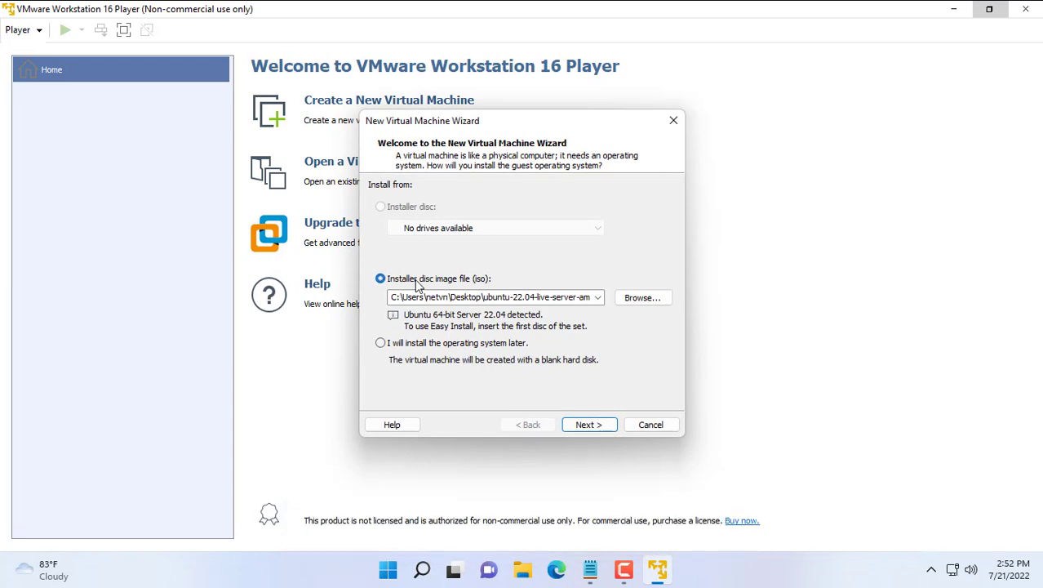
{"action": "left_click", "coordinate": [643, 298]}
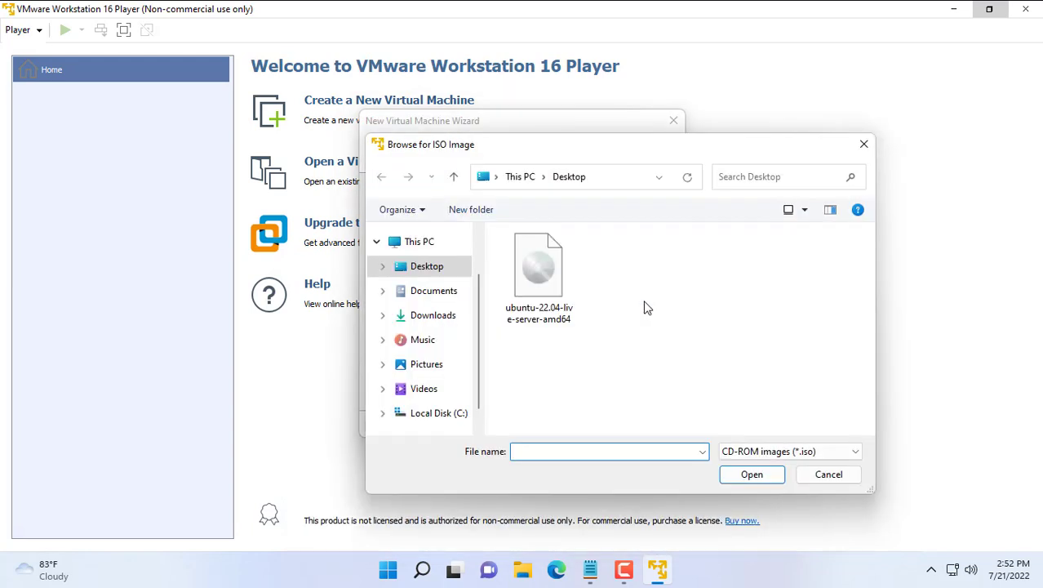
{"action": "left_click", "coordinate": [546, 270]}
{"action": "left_click", "coordinate": [746, 474]}
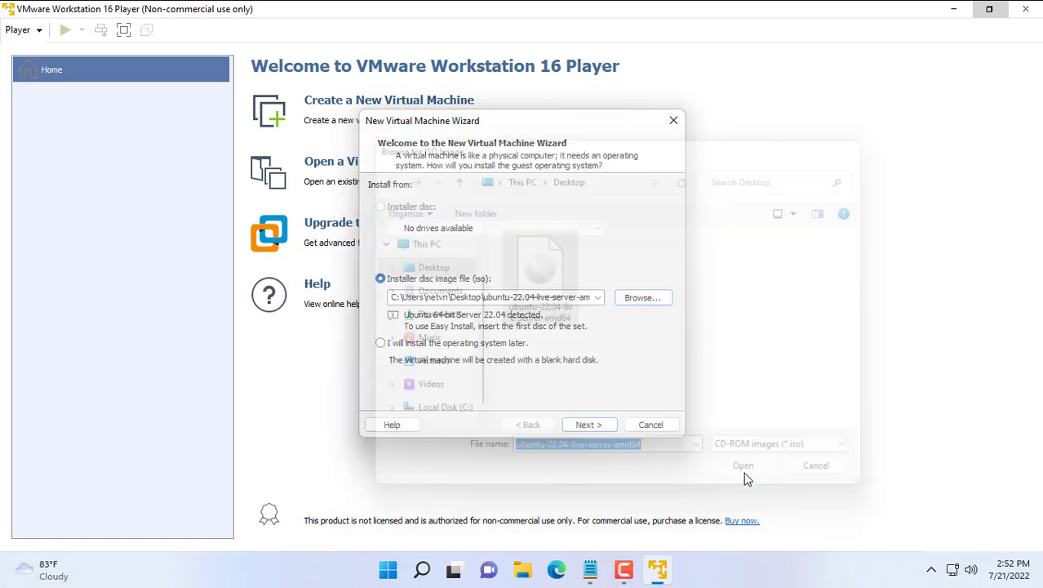
Step: Name the machine nextcloud, keep the 20 GB disk, and finish without powering on
{"action": "left_click", "coordinate": [588, 424]}
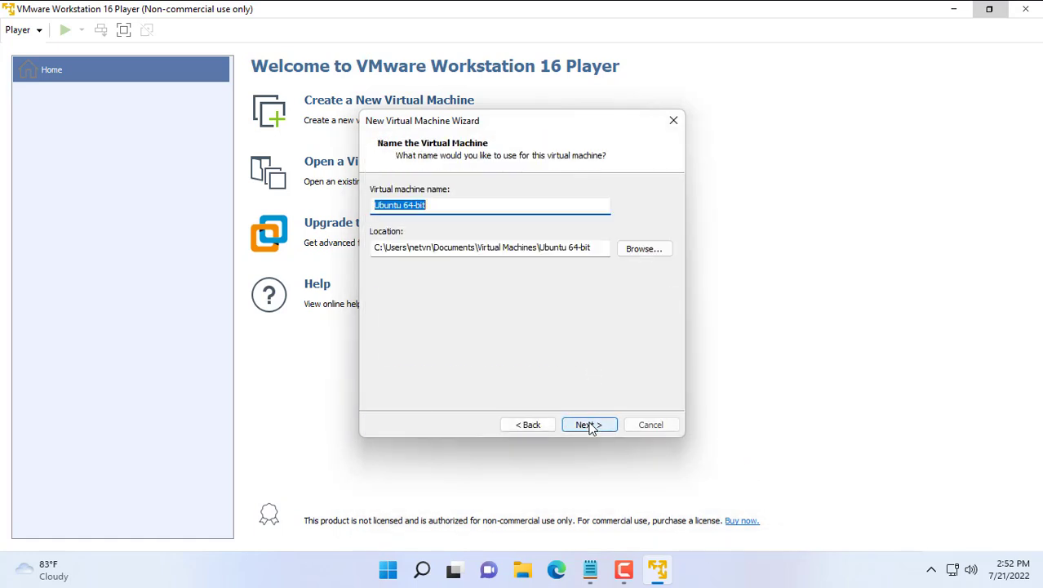
{"action": "left_click", "coordinate": [441, 204]}
{"action": "left_click_drag", "start_coordinate": [441, 204], "coordinate": [330, 204]}
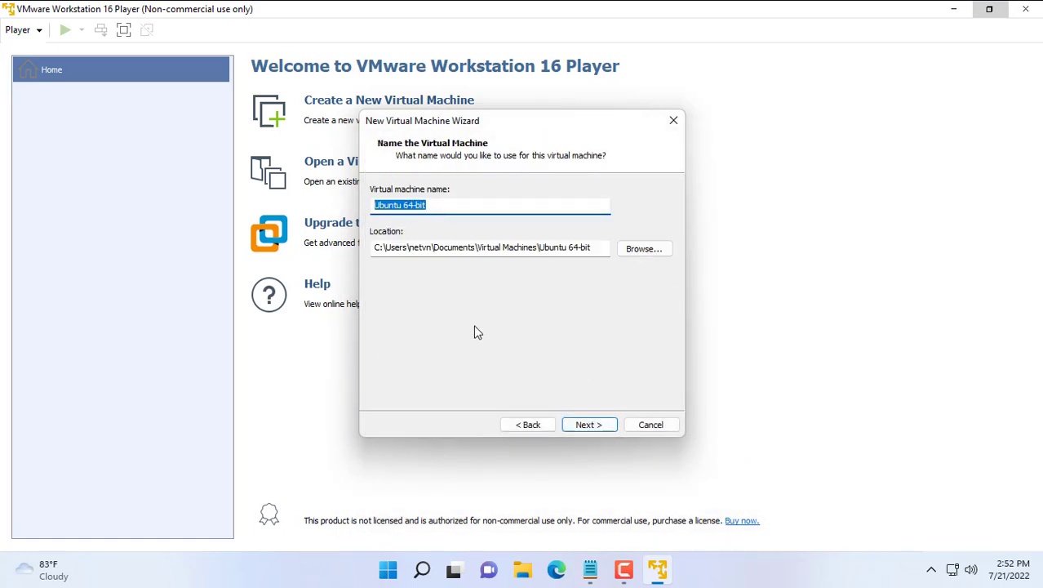
{"action": "type", "text": "n"}
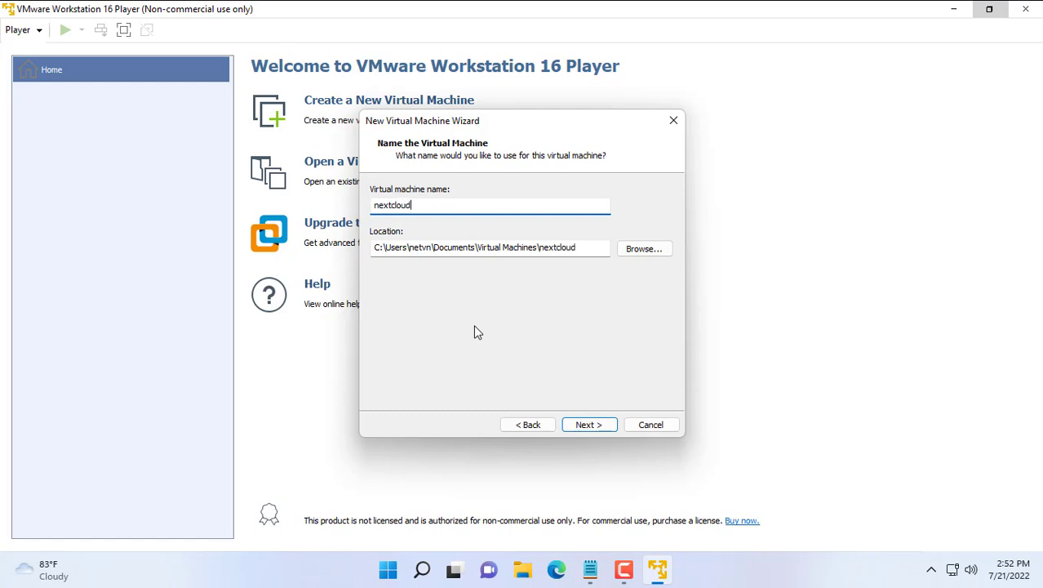
{"action": "type", "text": "extcloud"}
{"action": "left_click", "coordinate": [587, 424]}
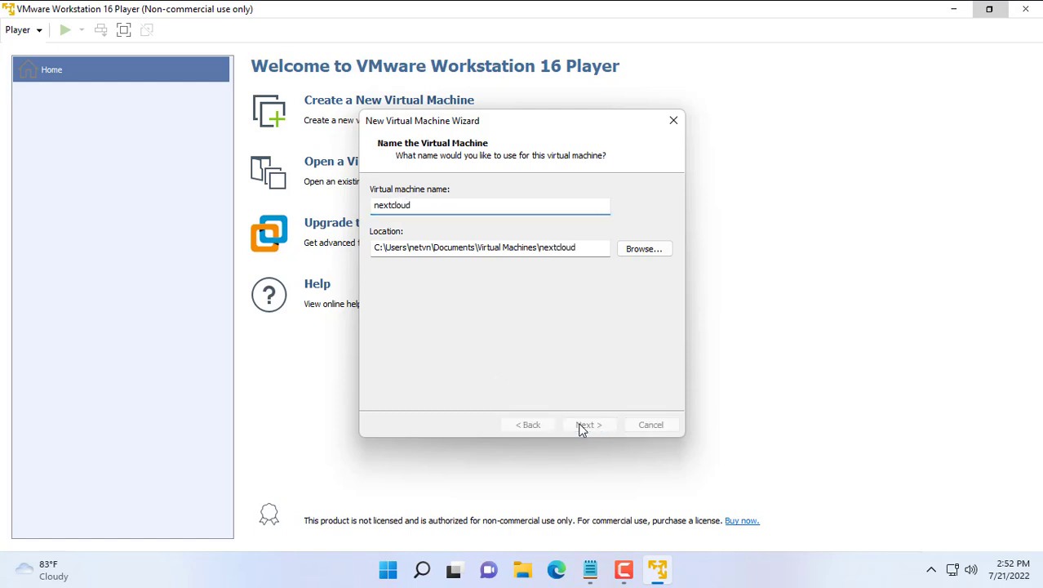
{"action": "left_click", "coordinate": [586, 425]}
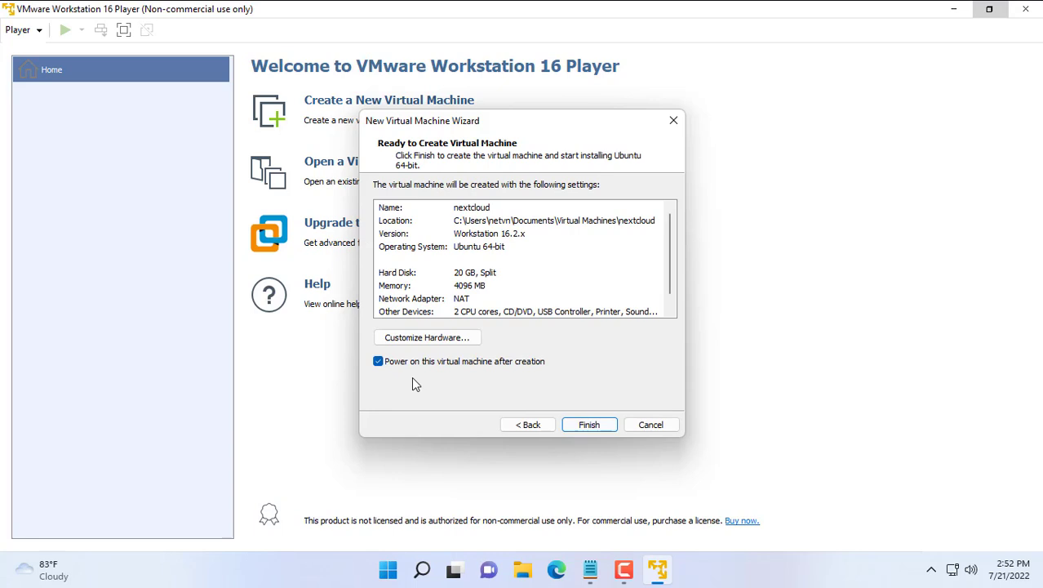
{"action": "left_click", "coordinate": [380, 364]}
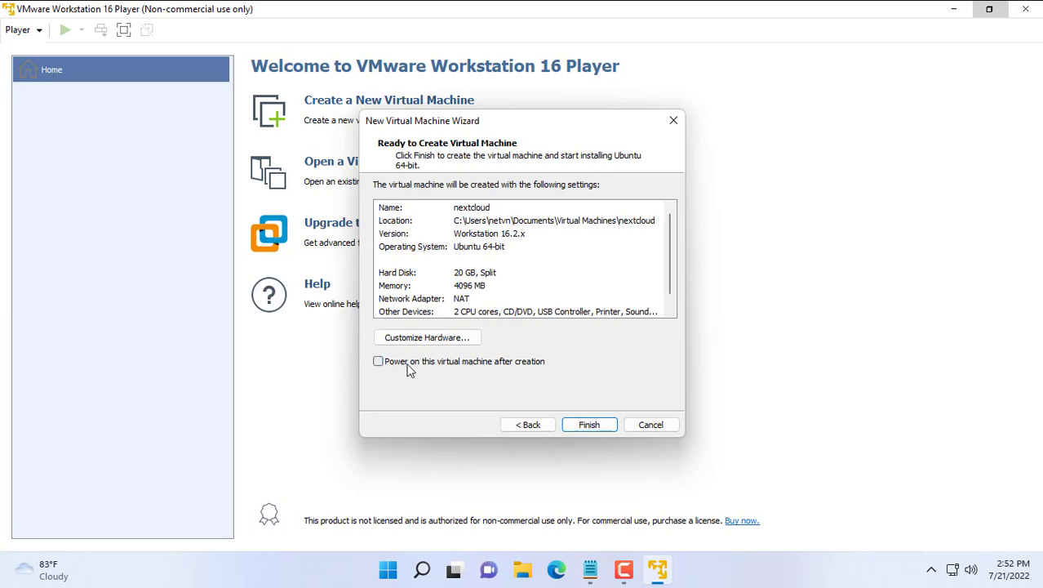
{"action": "left_click", "coordinate": [590, 425]}
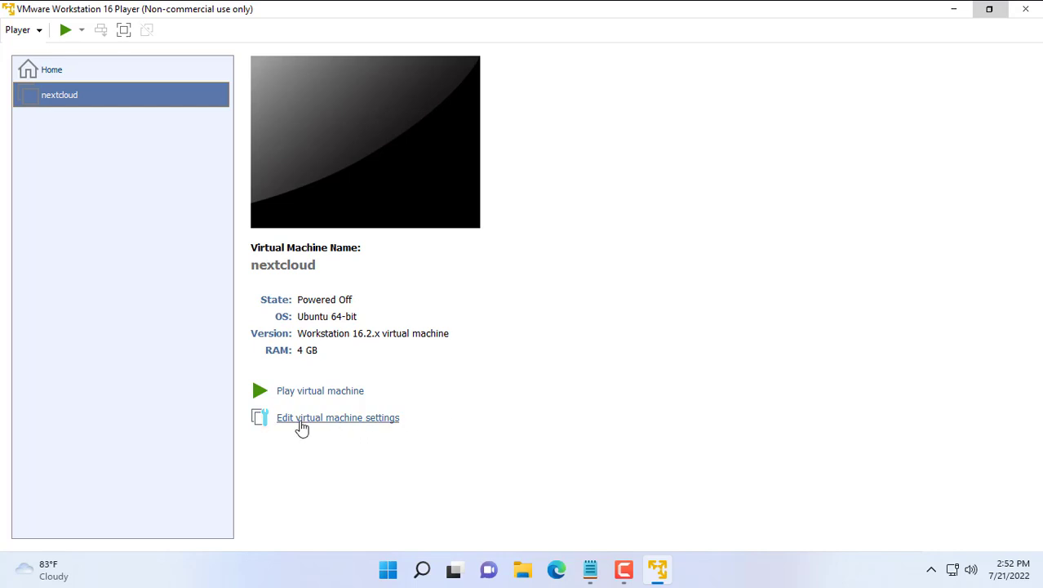
Step: Remove nextcloud's SCSI hard disk and set its network adapter to Bridged
{"action": "left_click", "coordinate": [343, 423]}
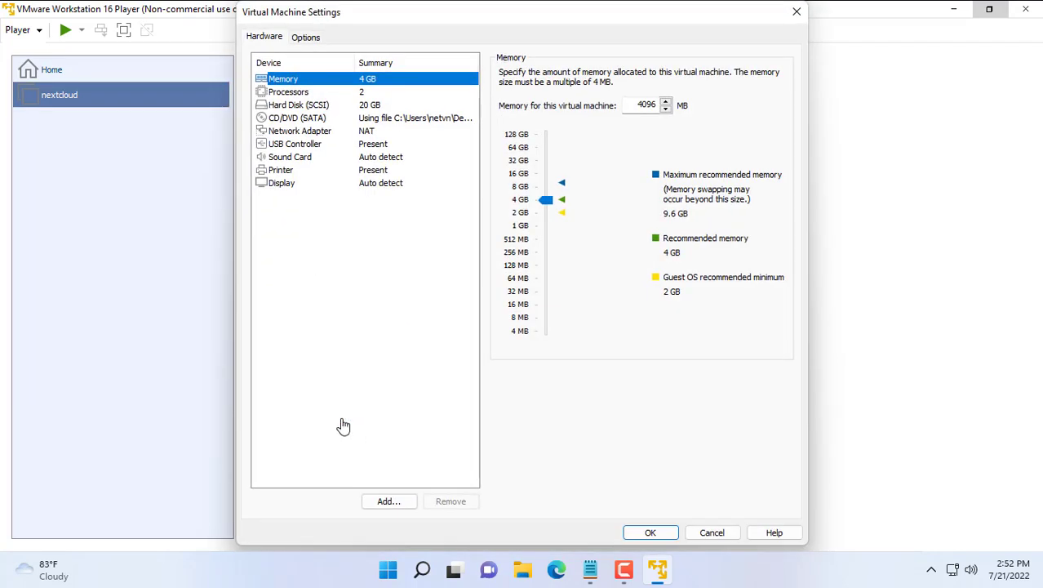
{"action": "left_click", "coordinate": [351, 104]}
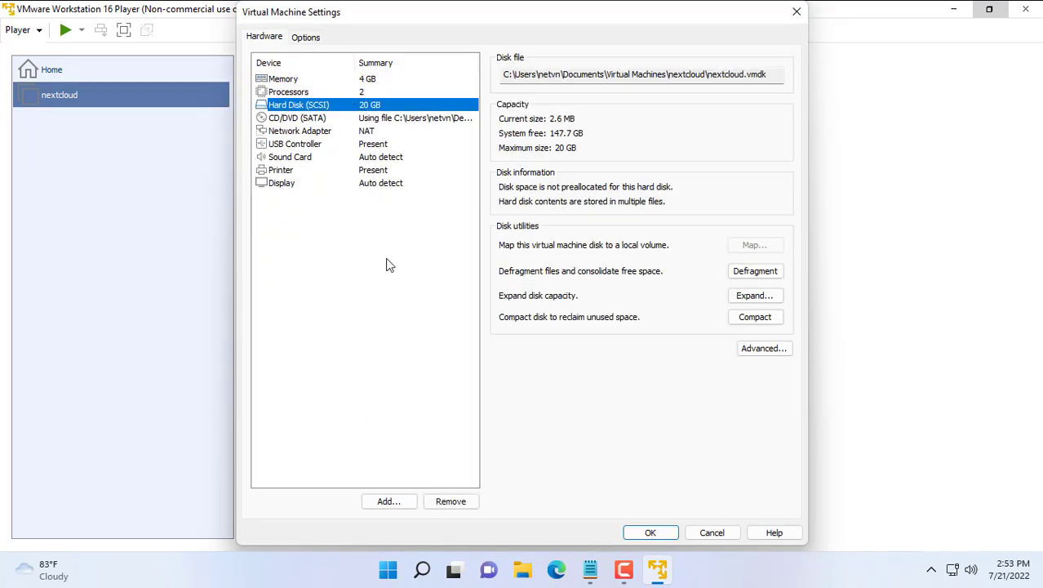
{"action": "left_click", "coordinate": [448, 498]}
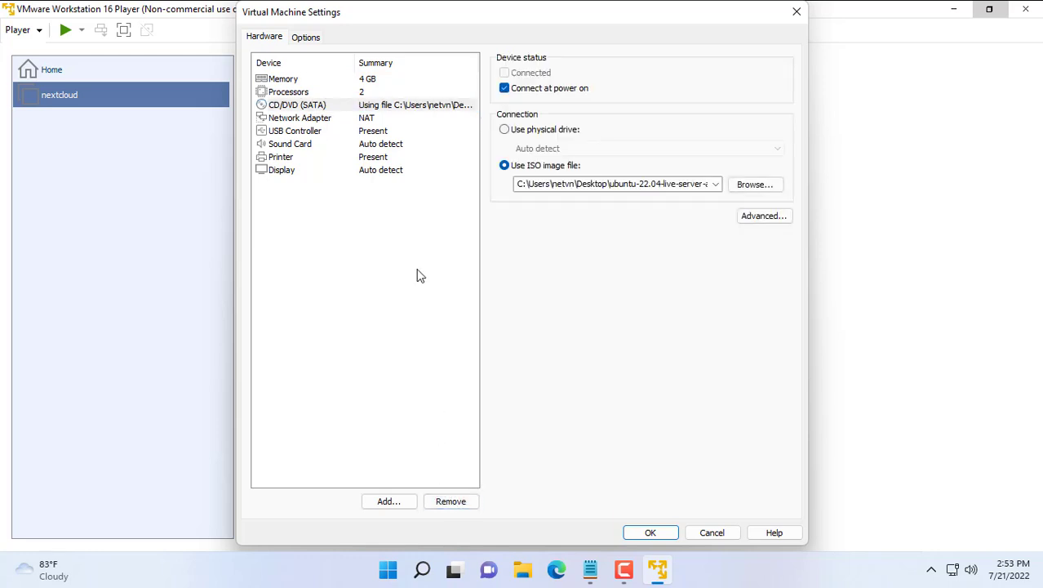
{"action": "left_click", "coordinate": [377, 120]}
{"action": "left_click", "coordinate": [539, 130]}
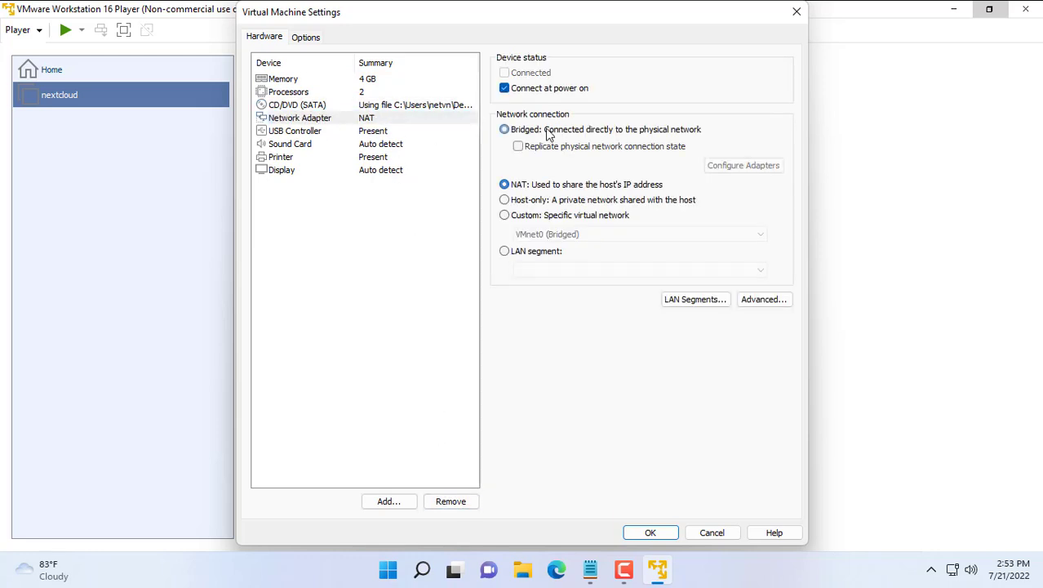
{"action": "left_click", "coordinate": [396, 133]}
{"action": "left_click", "coordinate": [386, 120]}
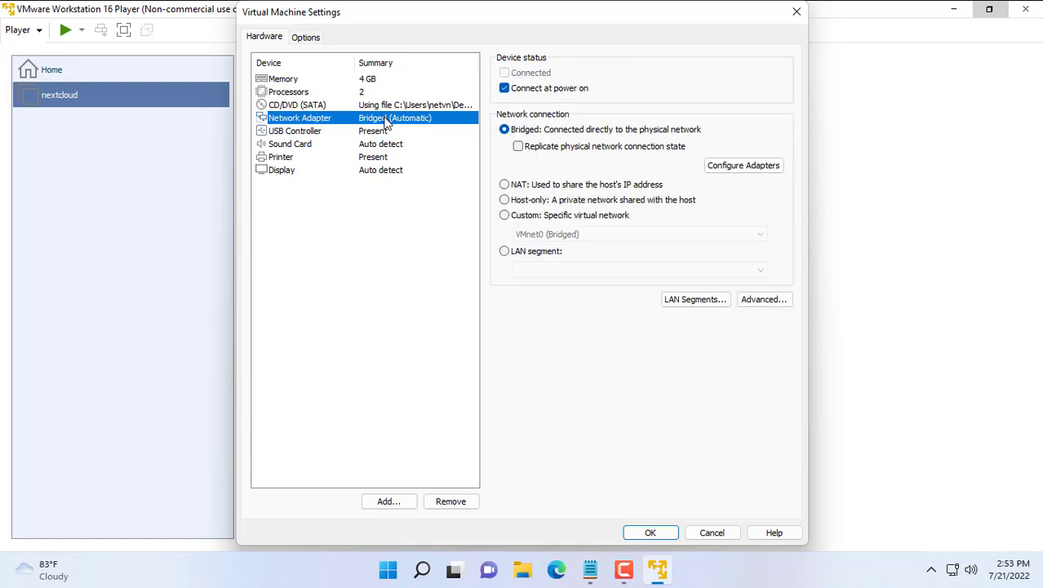
Step: Add a SATA hard disk using the entire PhysicalDrive1 (465.8 GB) to nextcloud
{"action": "left_click", "coordinate": [399, 504]}
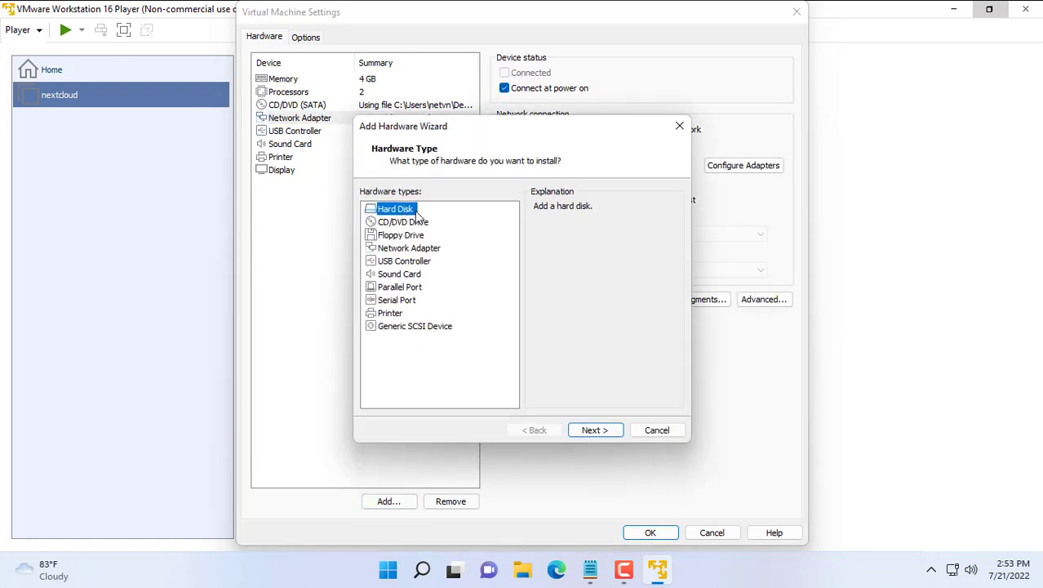
{"action": "left_click", "coordinate": [595, 433]}
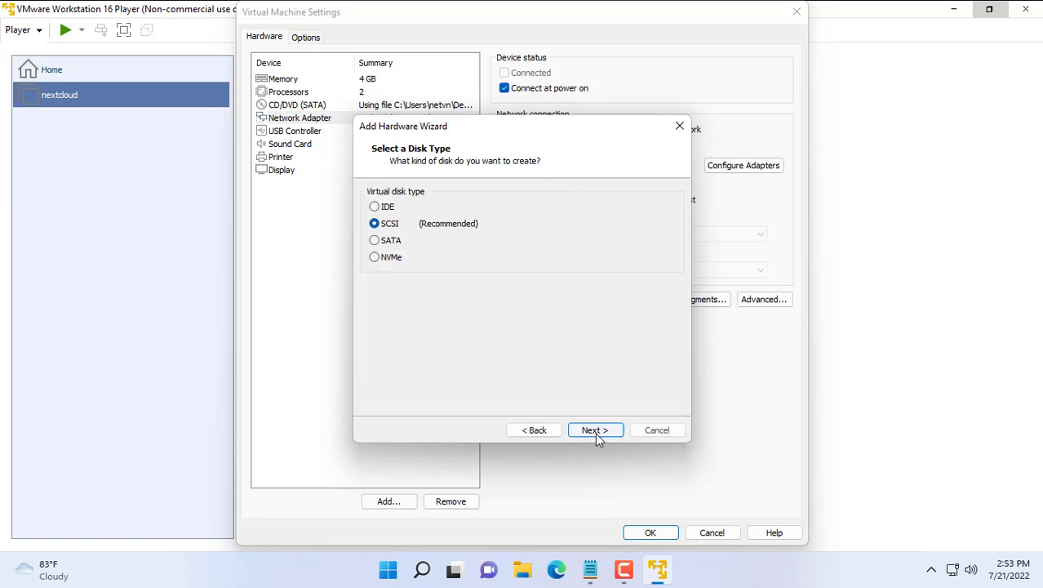
{"action": "left_click", "coordinate": [385, 243]}
{"action": "left_click", "coordinate": [587, 433]}
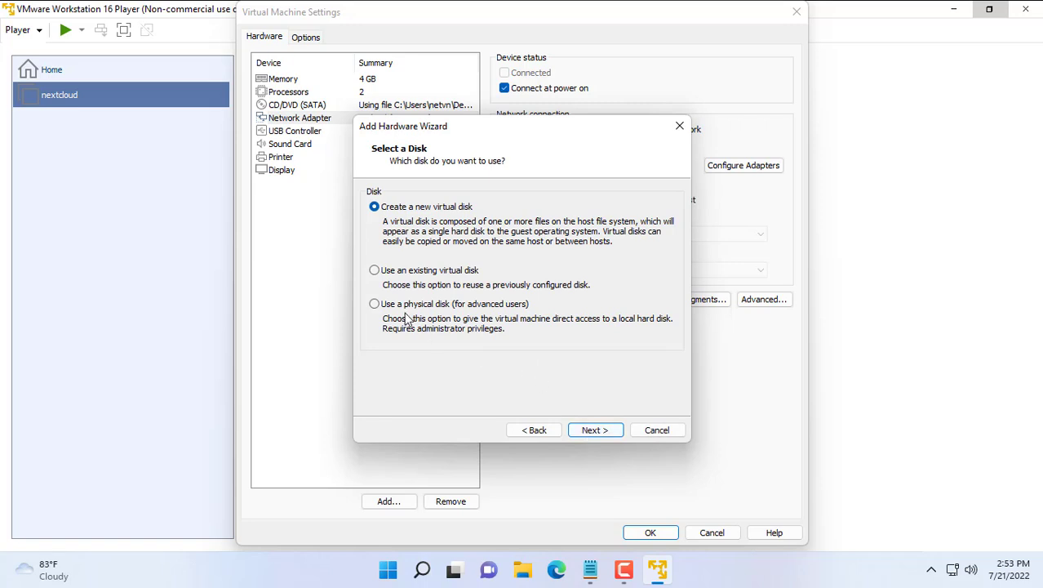
{"action": "left_click", "coordinate": [375, 305]}
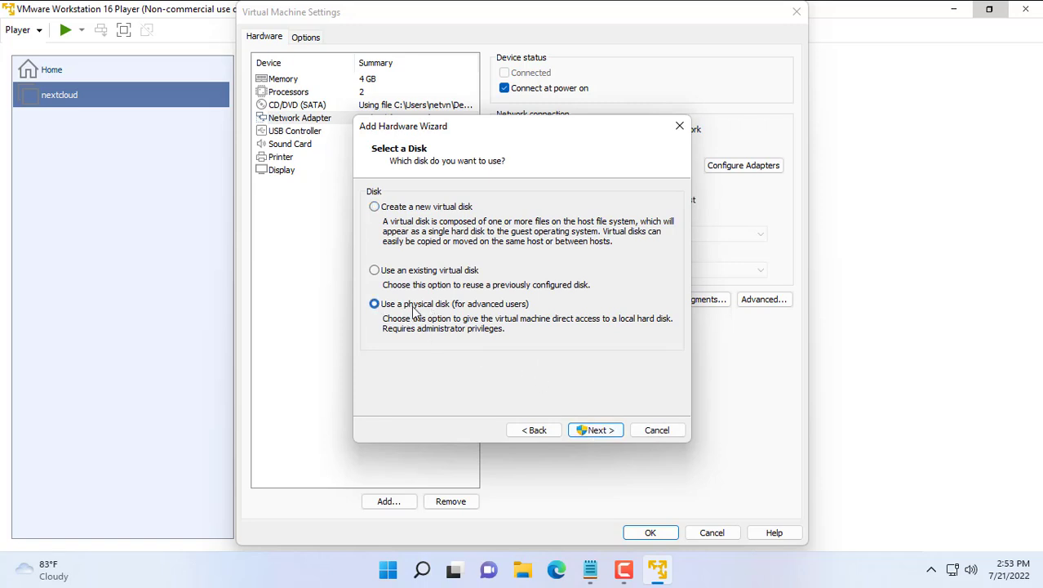
{"action": "left_click", "coordinate": [594, 431]}
{"action": "left_click", "coordinate": [484, 272]}
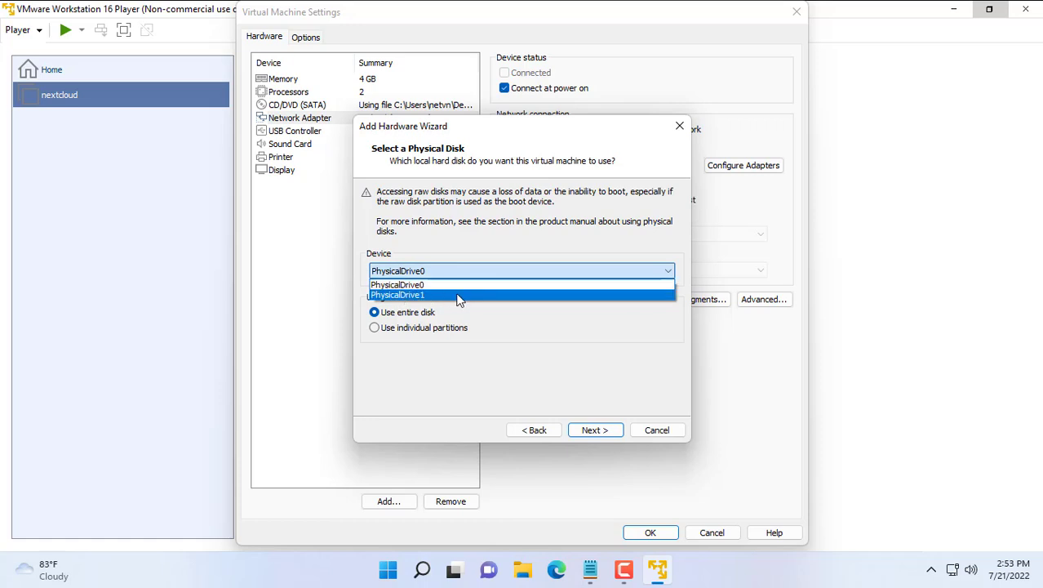
{"action": "left_click", "coordinate": [453, 295]}
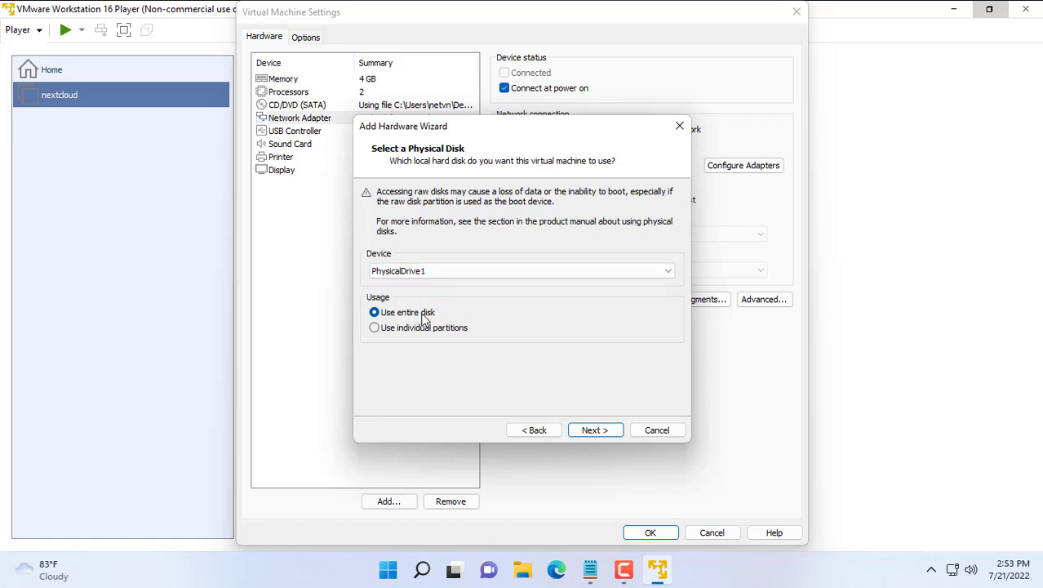
{"action": "left_click", "coordinate": [588, 433]}
{"action": "left_click", "coordinate": [599, 431]}
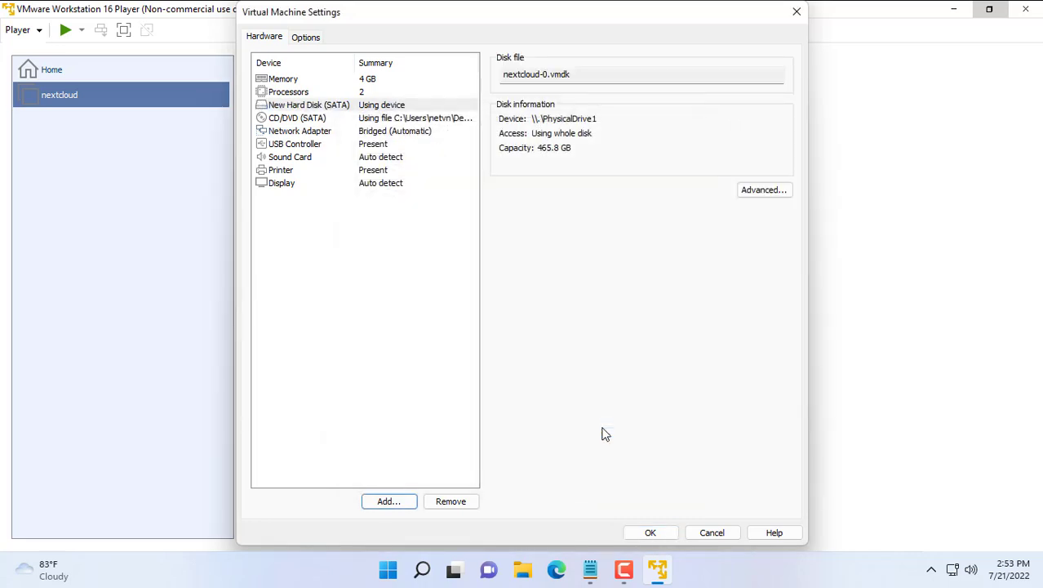
{"action": "left_click", "coordinate": [395, 108]}
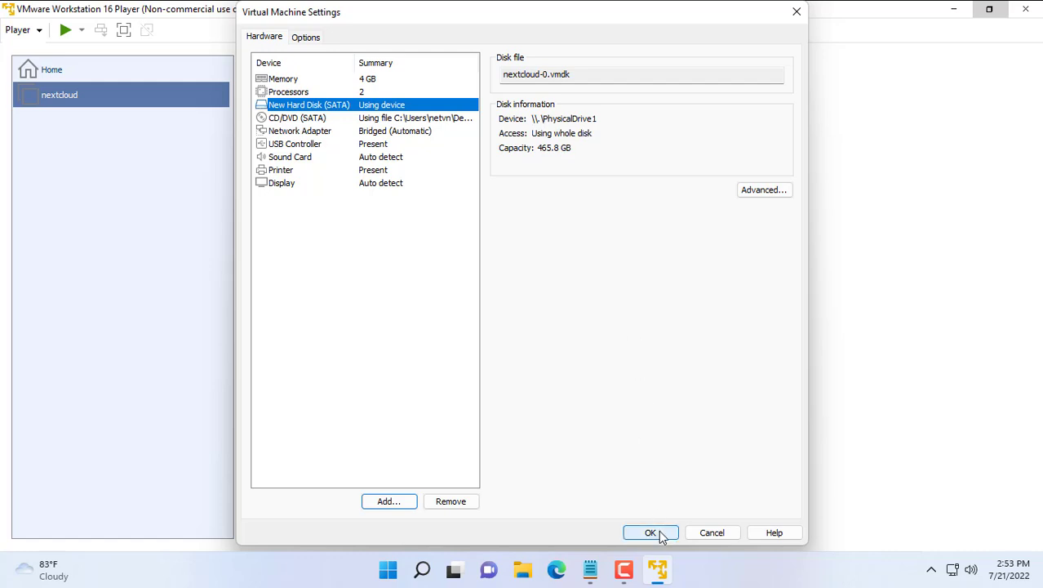
Step: Save the settings, then choose English, no installer update, English (US) keyboard and Ubuntu Server
{"action": "left_click", "coordinate": [659, 532]}
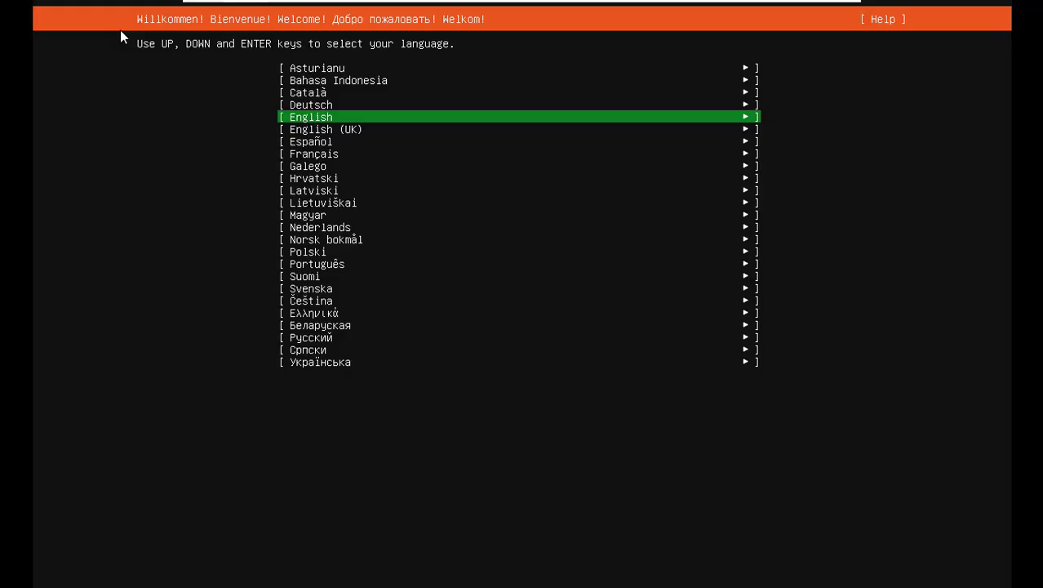
{"action": "key", "text": "Return"}
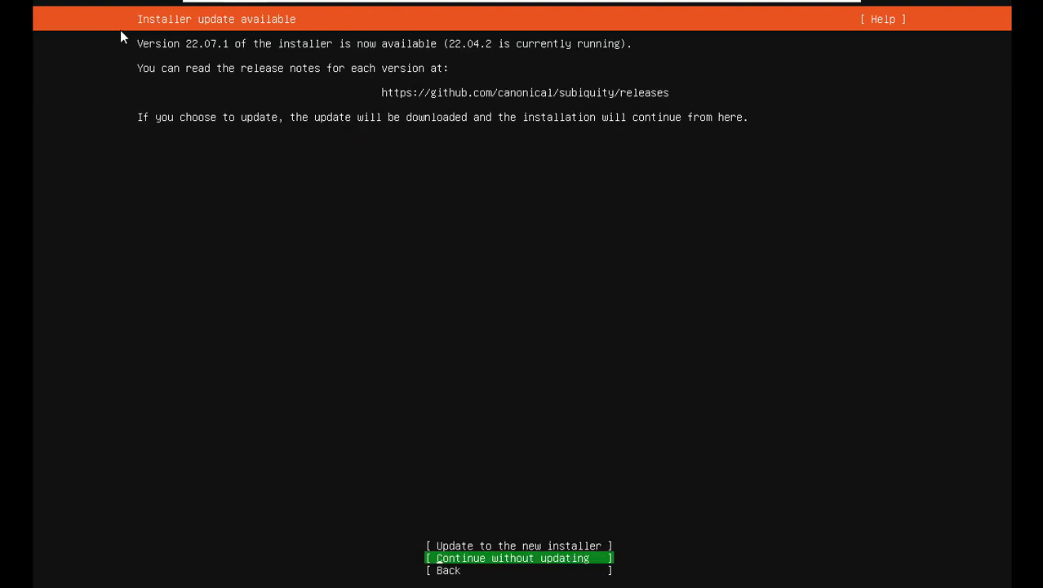
{"action": "key", "text": "Return"}
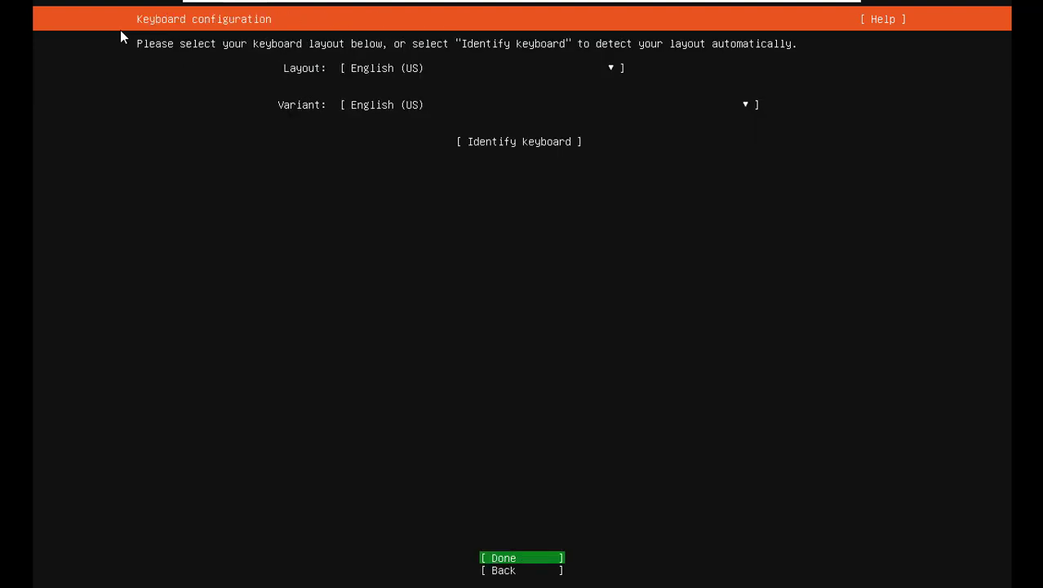
{"action": "key", "text": "Return"}
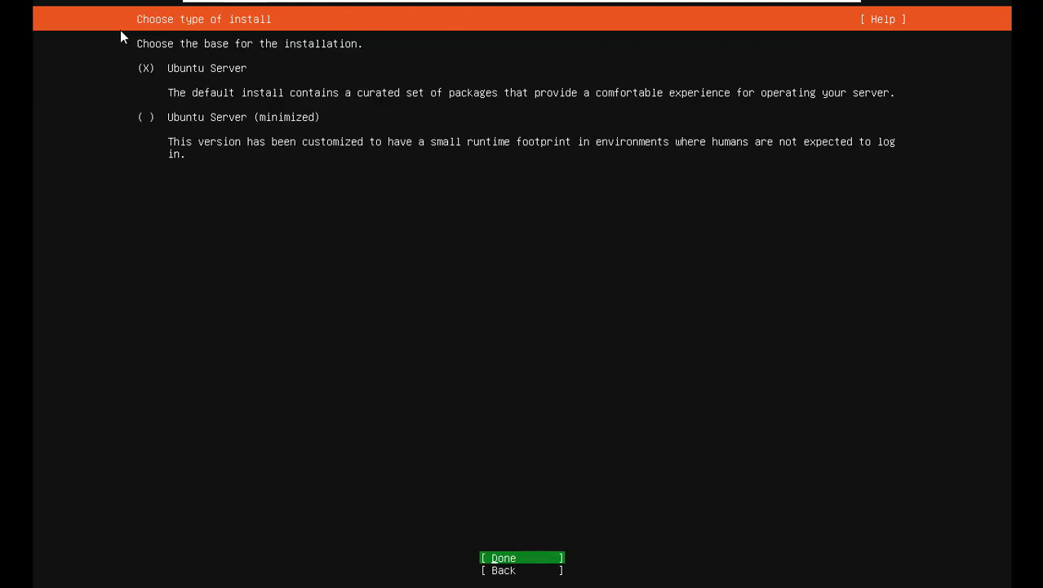
{"action": "key", "text": "Return"}
{"action": "key", "text": "Up"}
{"action": "key", "text": "Up"}
Step: Give ens33 manual IPv4: subnet 10.11.32.0/24, address 10.11.32.184, gateway 10.11.32.140, DNS 8.8.8.8
{"action": "key", "text": "Return"}
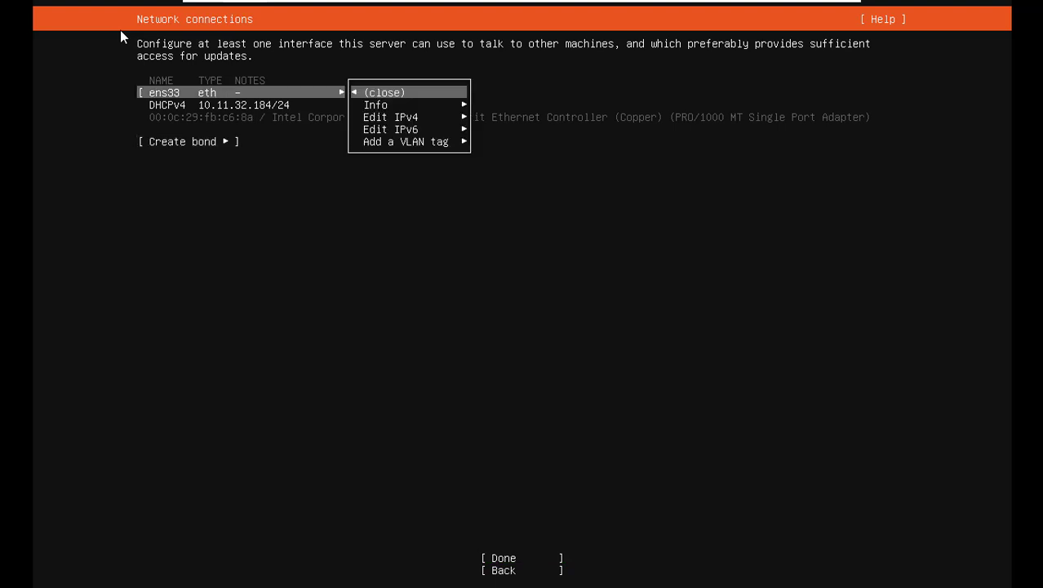
{"action": "key", "text": "Down"}
{"action": "key", "text": "Down"}
{"action": "key", "text": "Return"}
{"action": "key", "text": "Return"}
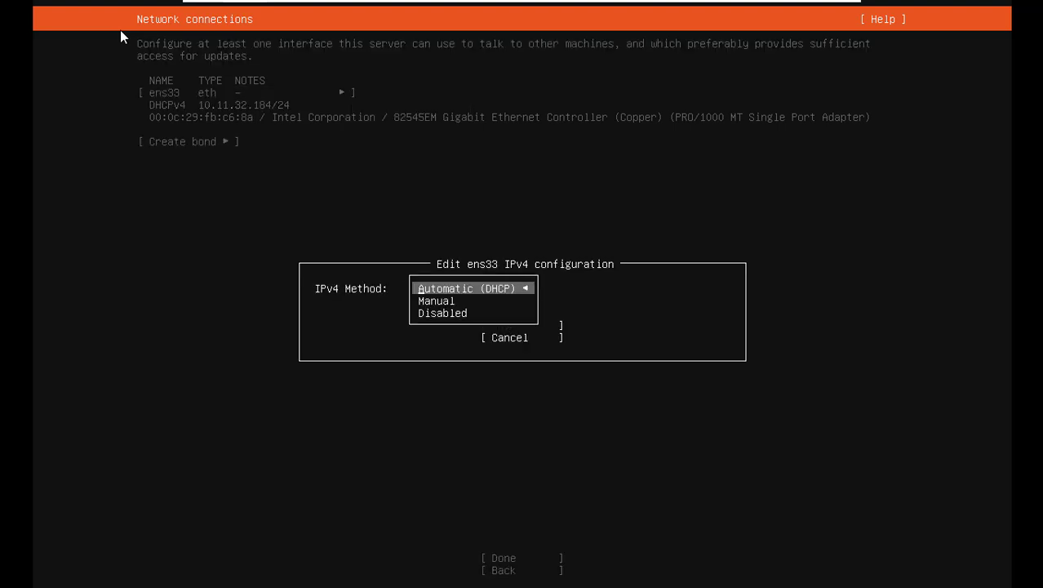
{"action": "key", "text": "Down"}
{"action": "key", "text": "Return"}
{"action": "key", "text": "Tab"}
{"action": "type", "text": "10.11.32.0"}
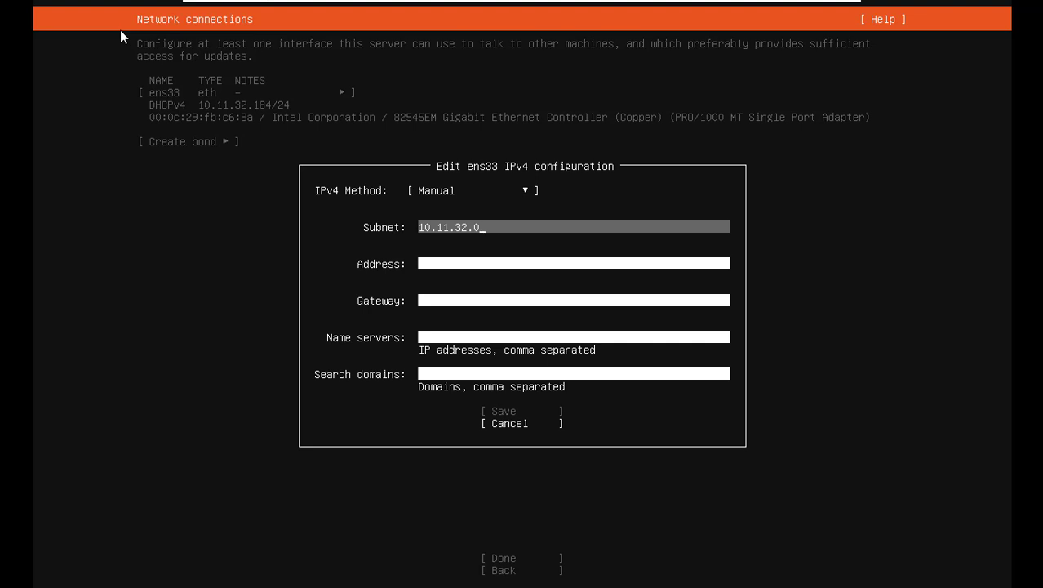
{"action": "type", "text": "/24"}
{"action": "key", "text": "Tab"}
{"action": "type", "text": "10.11.32.184"}
{"action": "key", "text": "Tab"}
{"action": "type", "text": "10.11.32.140"}
{"action": "key", "text": "Tab"}
{"action": "type", "text": "8"}
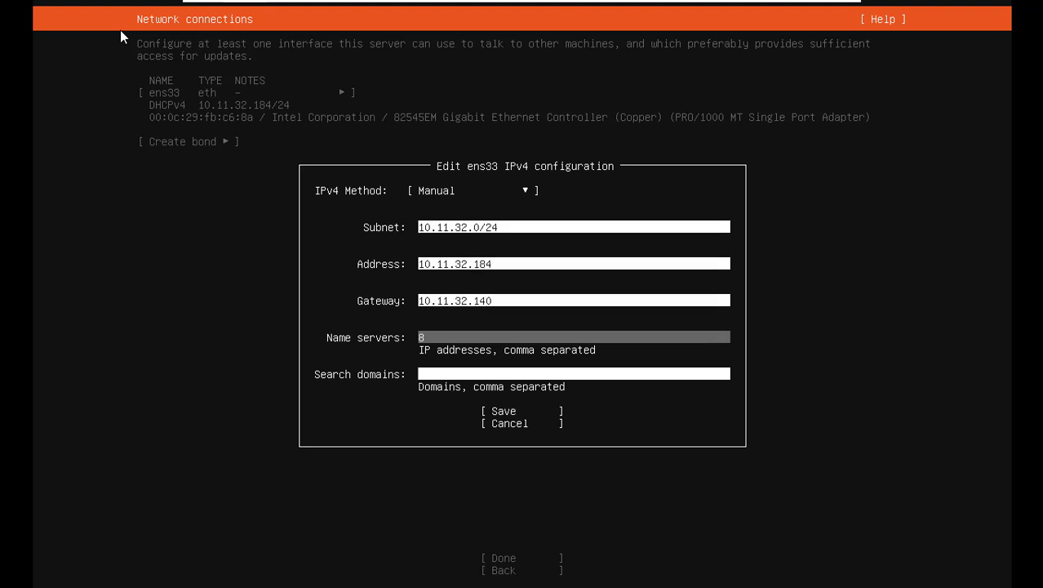
{"action": "key", "text": "Tab"}
{"action": "key", "text": "Tab"}
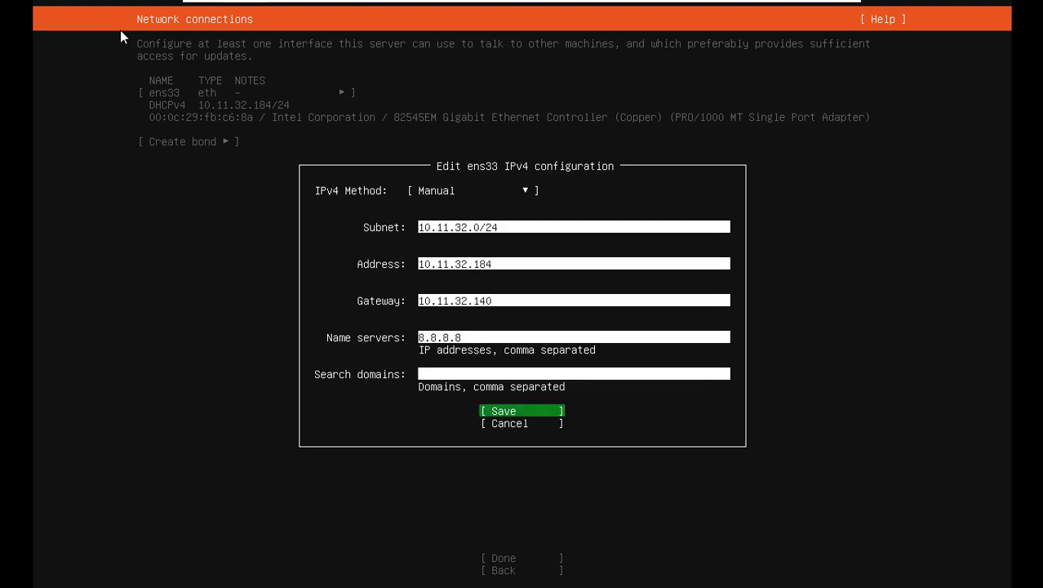
{"action": "key", "text": "Return"}
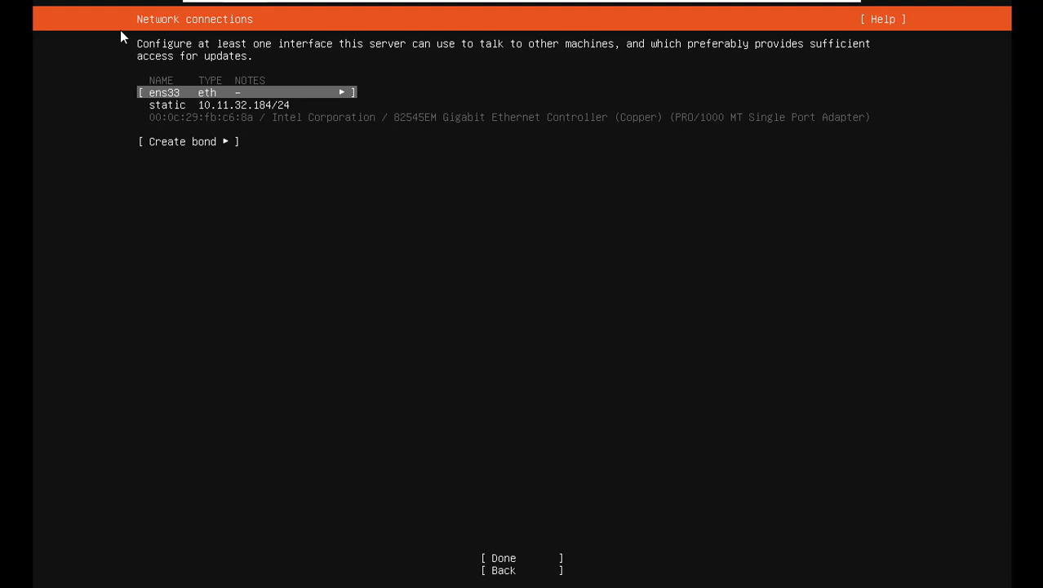
Step: Leave the proxy blank, keep the default mirror, and use the entire disk with LVM
{"action": "key", "text": "Tab"}
{"action": "key", "text": "Tab"}
{"action": "key", "text": "Return"}
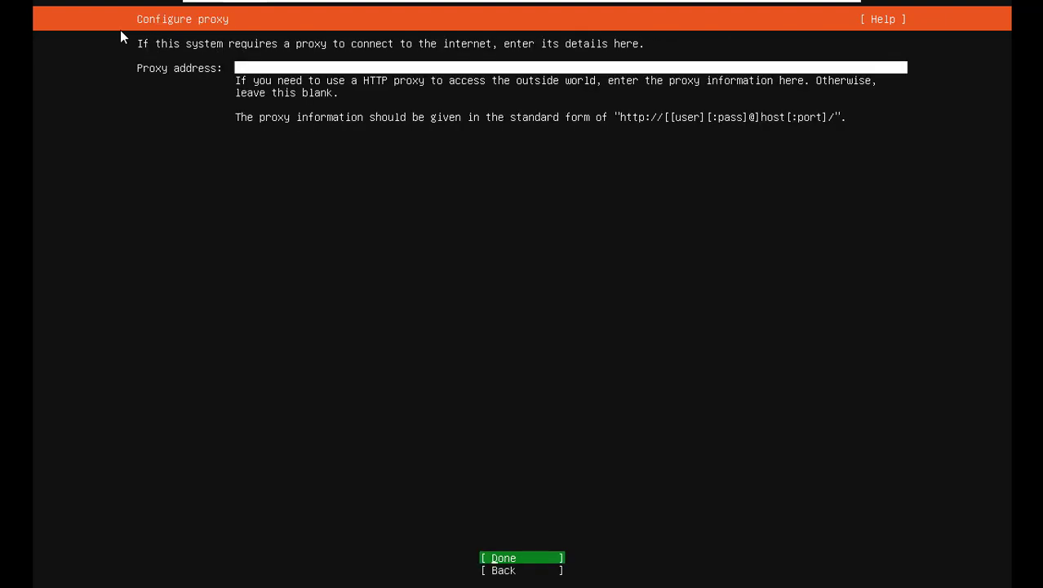
{"action": "key", "text": "Return"}
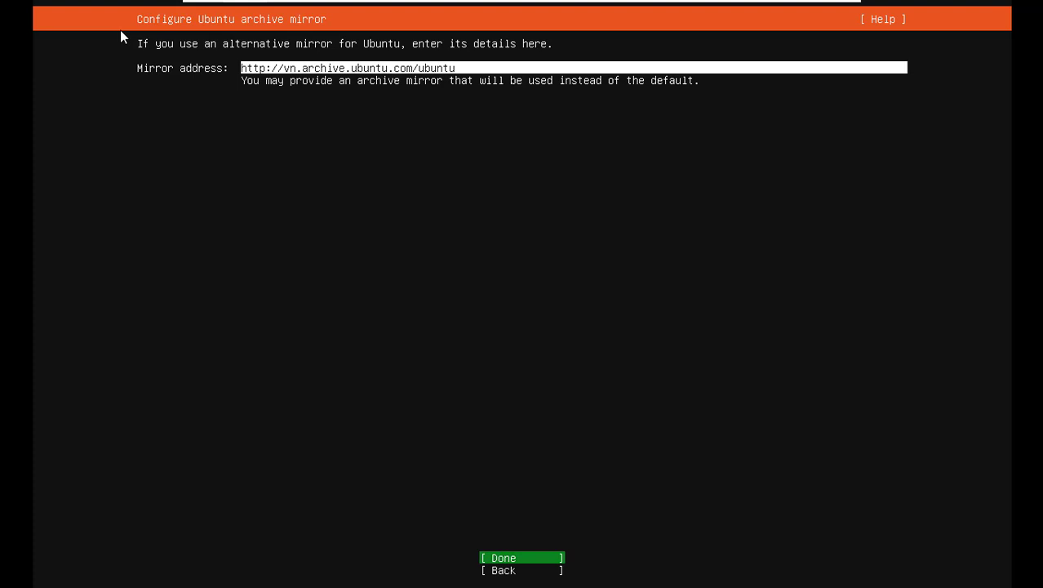
{"action": "key", "text": "Return"}
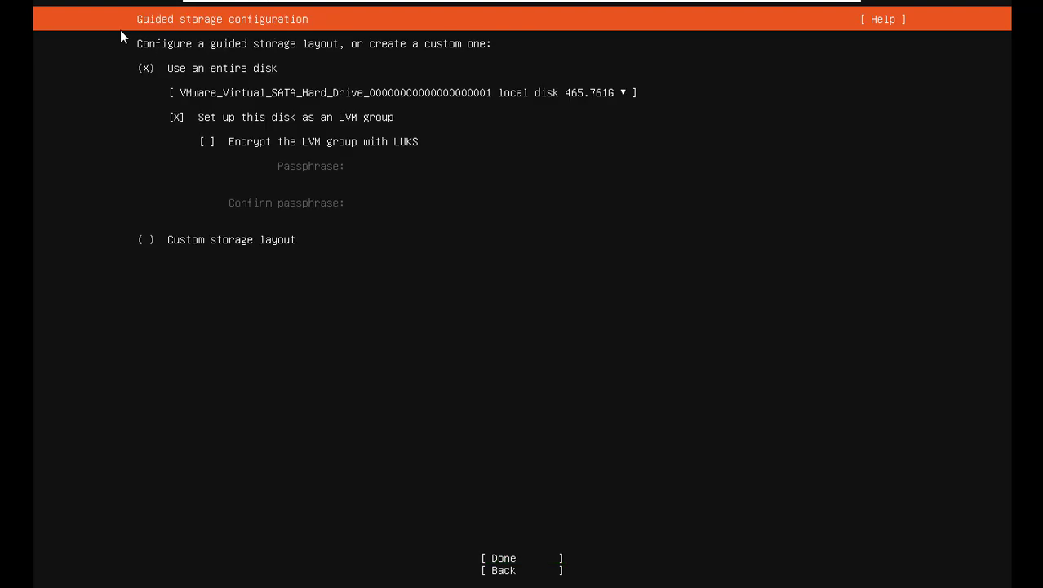
{"action": "key", "text": "Tab"}
{"action": "key", "text": "Tab"}
{"action": "key", "text": "Tab"}
{"action": "key", "text": "Return"}
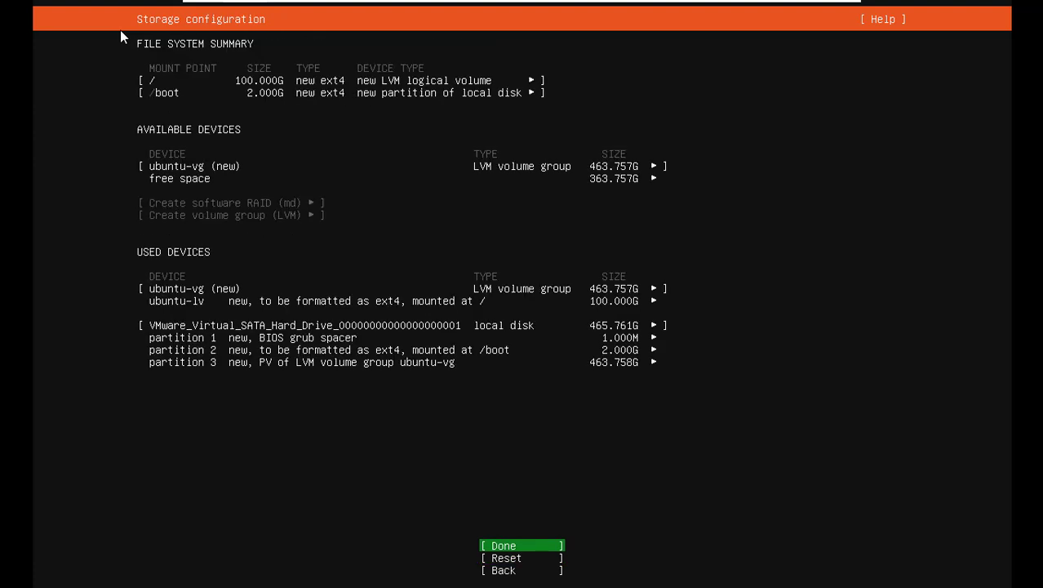
{"action": "key", "text": "Return"}
{"action": "key", "text": "Tab"}
Step: Confirm wiping the disk and fill in the profile's name, server name, username and password
{"action": "key", "text": "Return"}
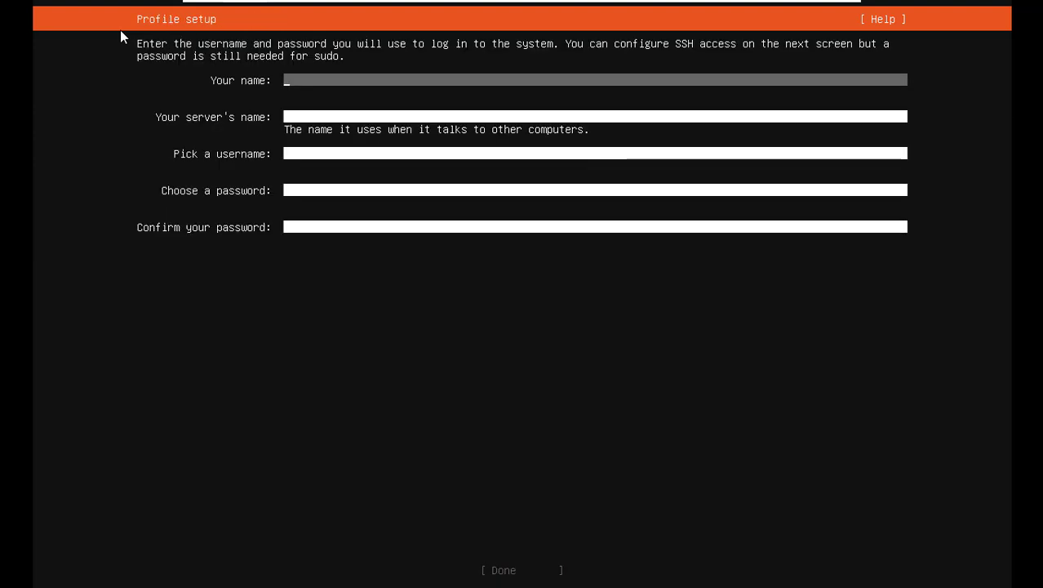
{"action": "key", "text": "Tab"}
{"action": "key", "text": "Tab"}
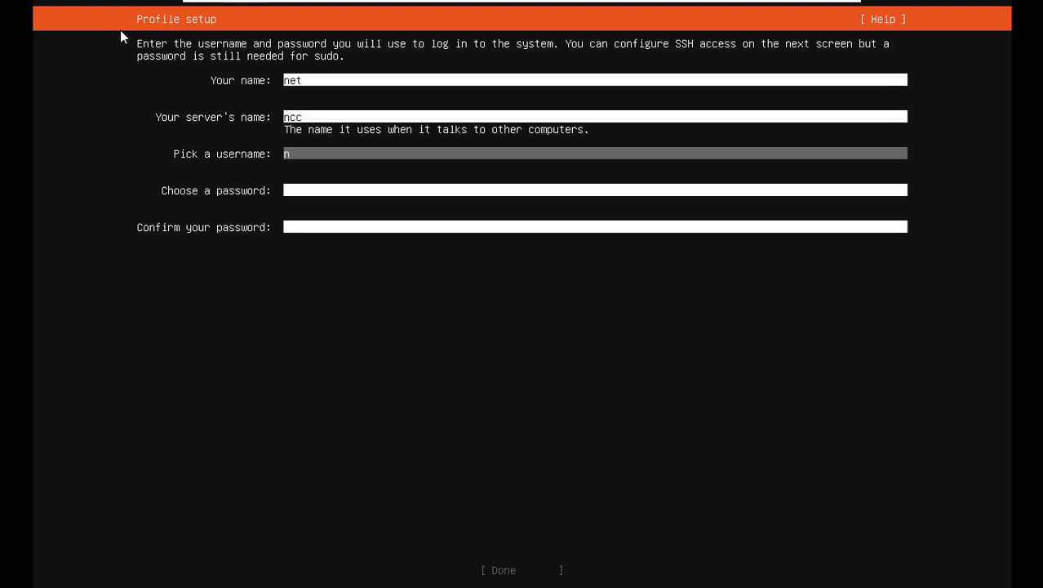
{"action": "key", "text": "Tab"}
{"action": "key", "text": "Tab"}
{"action": "key", "text": "Tab"}
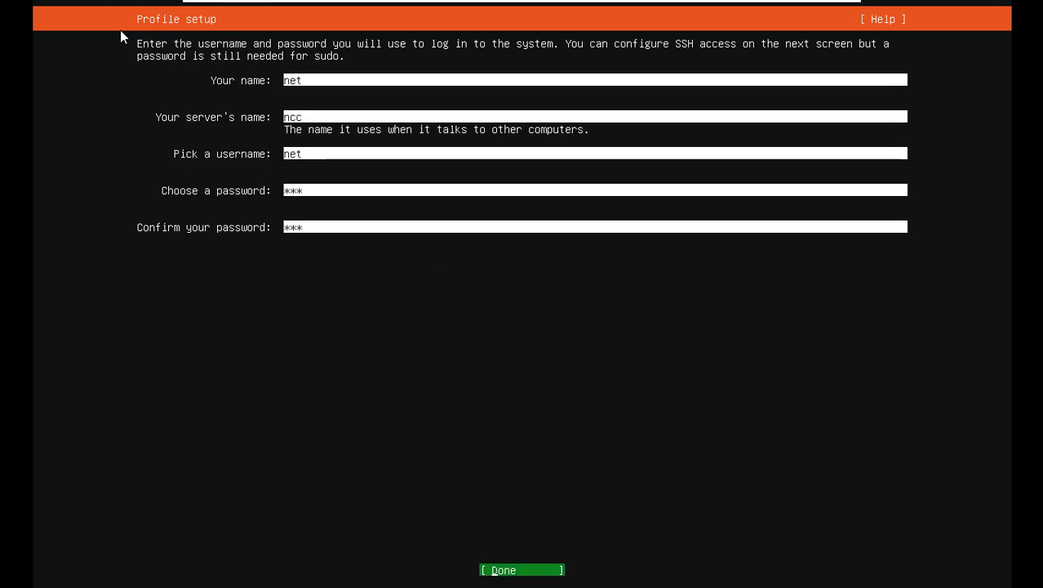
{"action": "key", "text": "Return"}
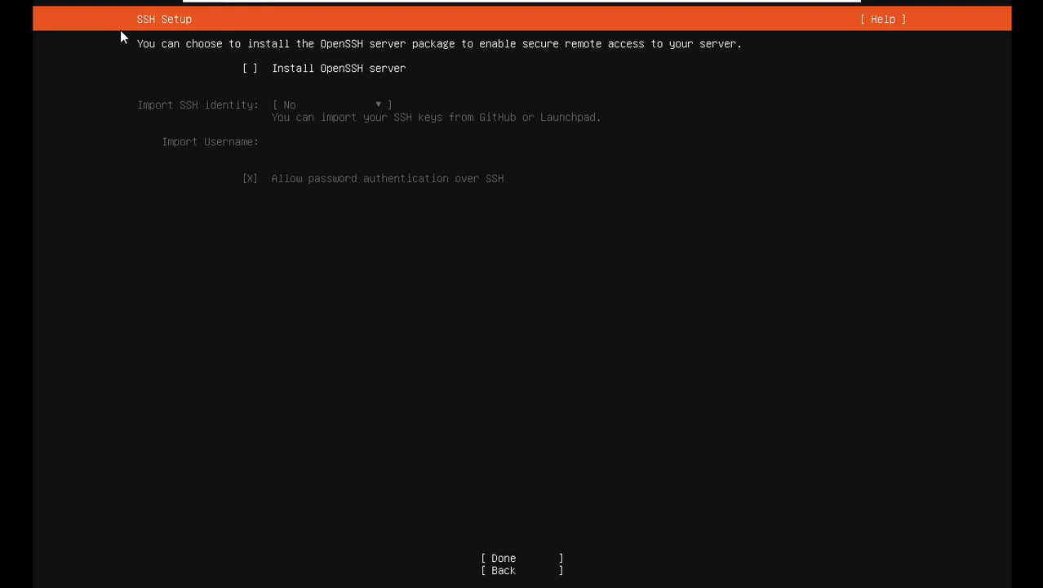
Step: Enable the OpenSSH server, skip third-party drivers and featured snaps, and start installing
{"action": "key", "text": "space"}
{"action": "key", "text": "Tab"}
{"action": "key", "text": "Tab"}
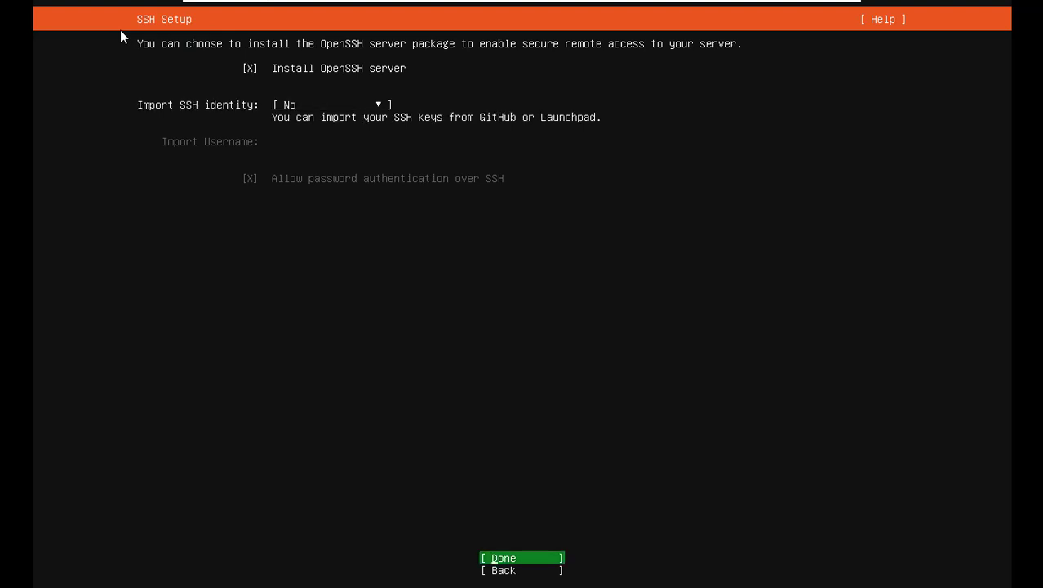
{"action": "key", "text": "Return"}
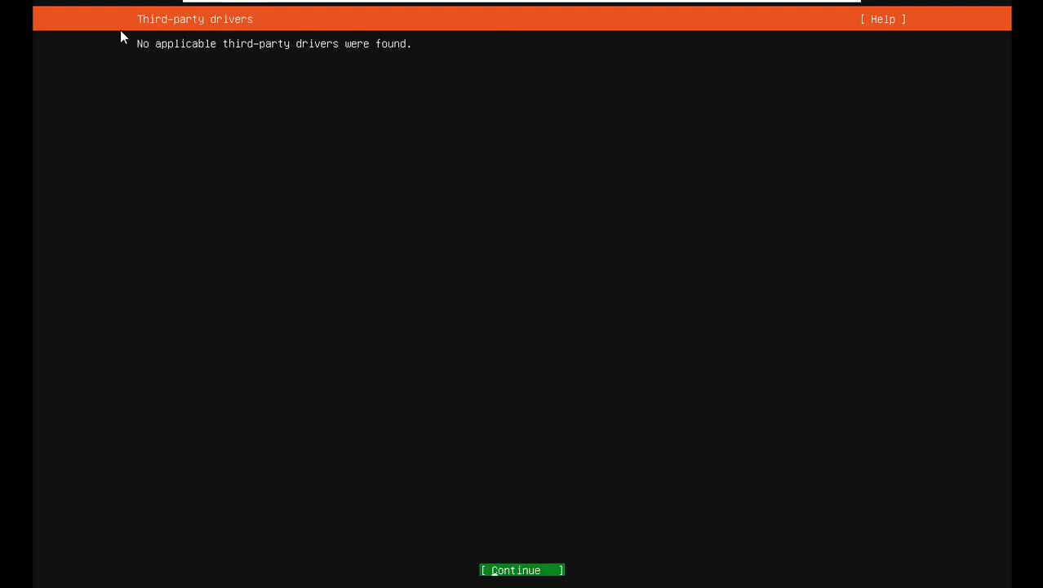
{"action": "key", "text": "Return"}
{"action": "key", "text": "Tab"}
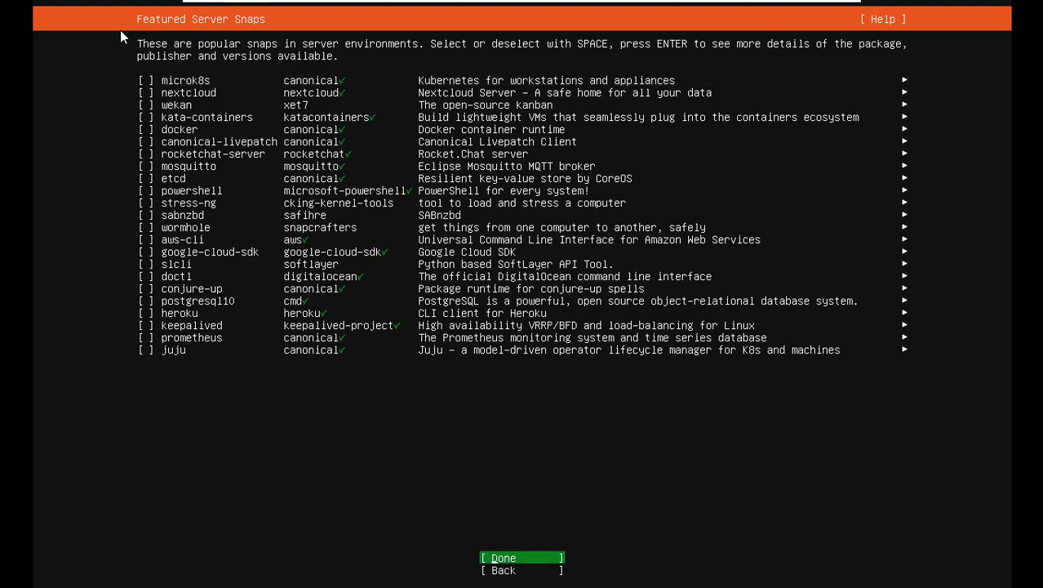
{"action": "key", "text": "Return"}
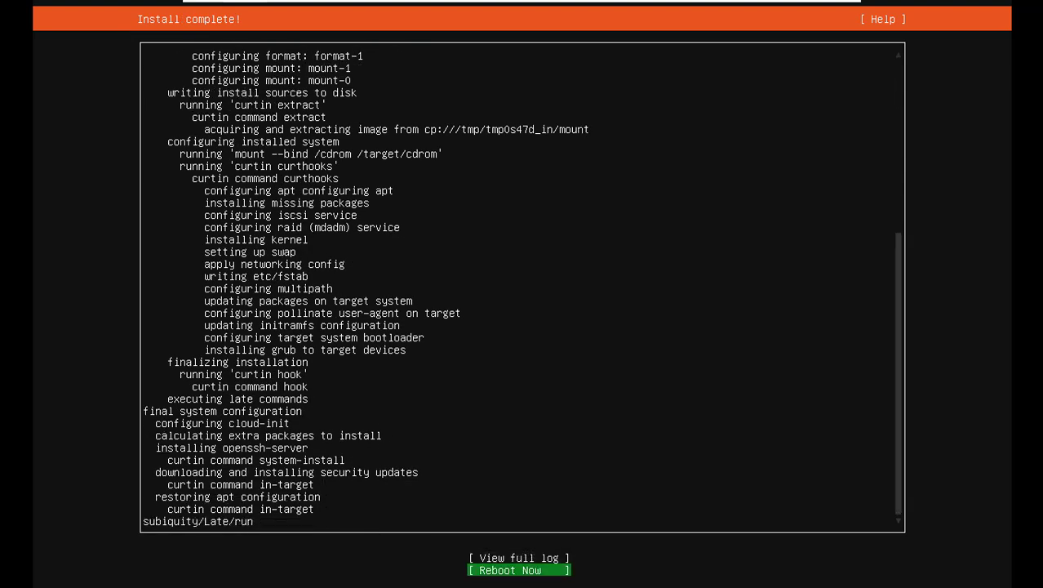
Step: Reboot the installed system and confirm the installation medium is removed
{"action": "key", "text": "Return"}
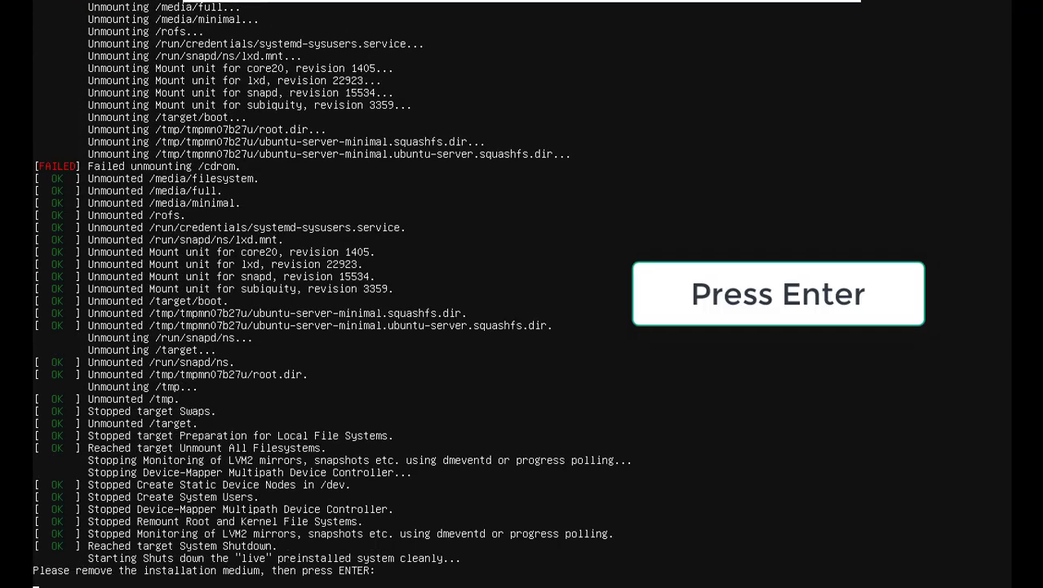
{"action": "key", "text": "Return"}
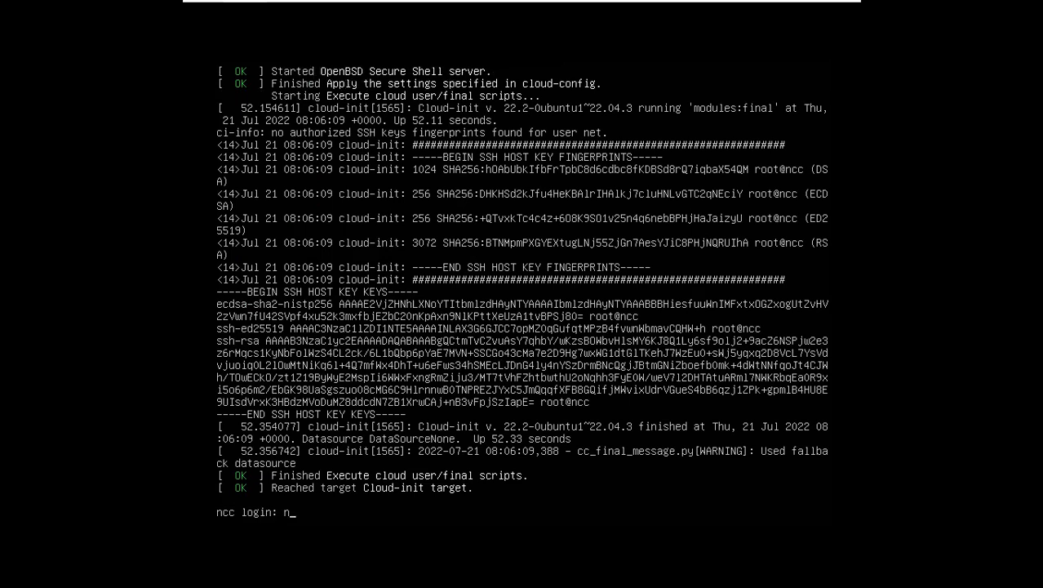
Step: Log in to the ncc console and run hostname -I to show 10.11.32.184
{"action": "key", "text": "Return"}
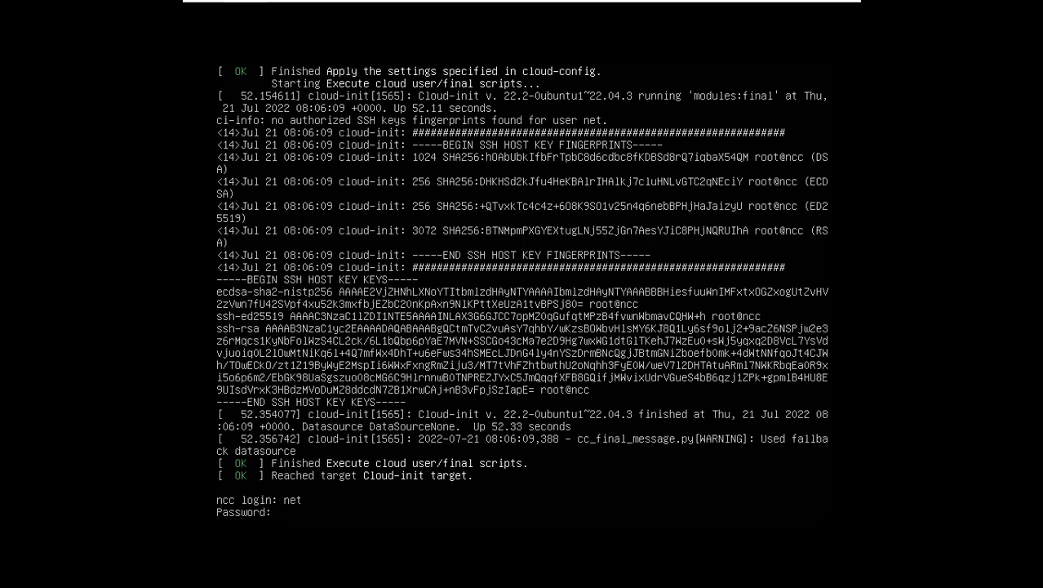
{"action": "key", "text": "Return"}
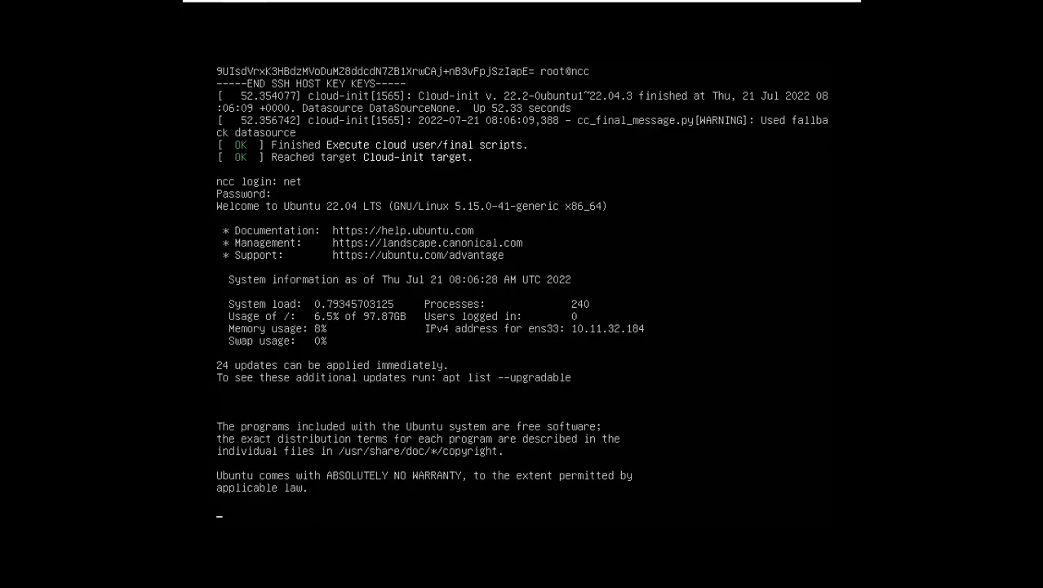
{"action": "type", "text": "hostname -"}
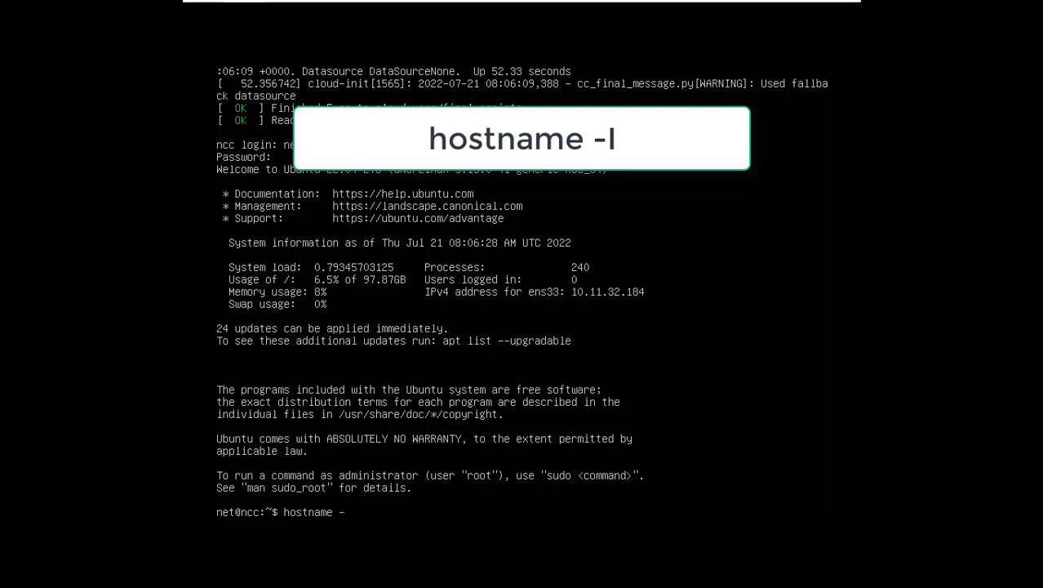
{"action": "type", "text": "I"}
{"action": "key", "text": "Return"}
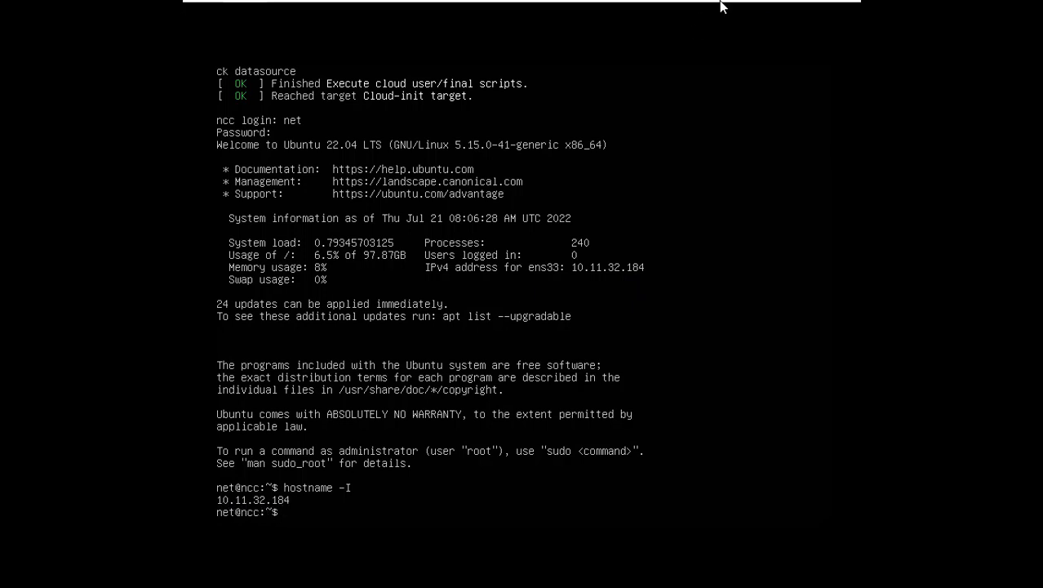
Step: Hide the virtual machine window and launch Command Prompt from Windows search
{"action": "left_click", "coordinate": [803, 11]}
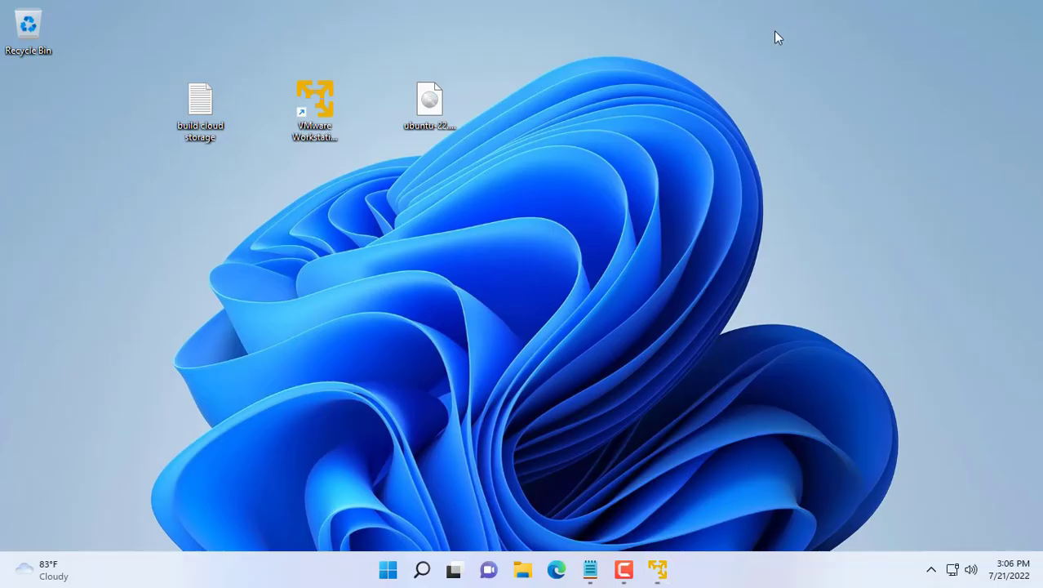
{"action": "left_click", "coordinate": [424, 569]}
{"action": "type", "text": "cmd"}
{"action": "key", "text": "Return"}
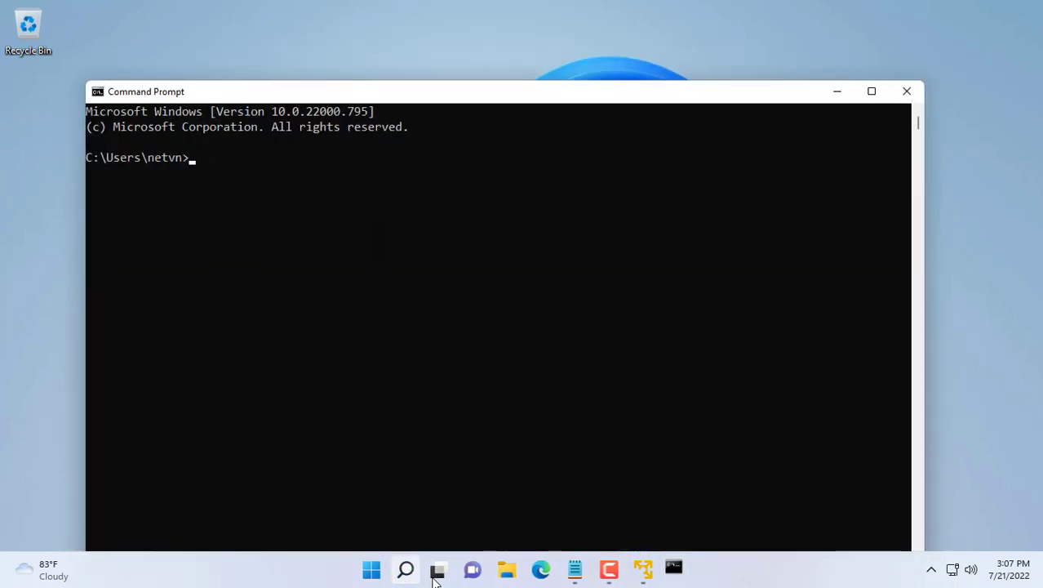
{"action": "type", "text": "ssh net"}
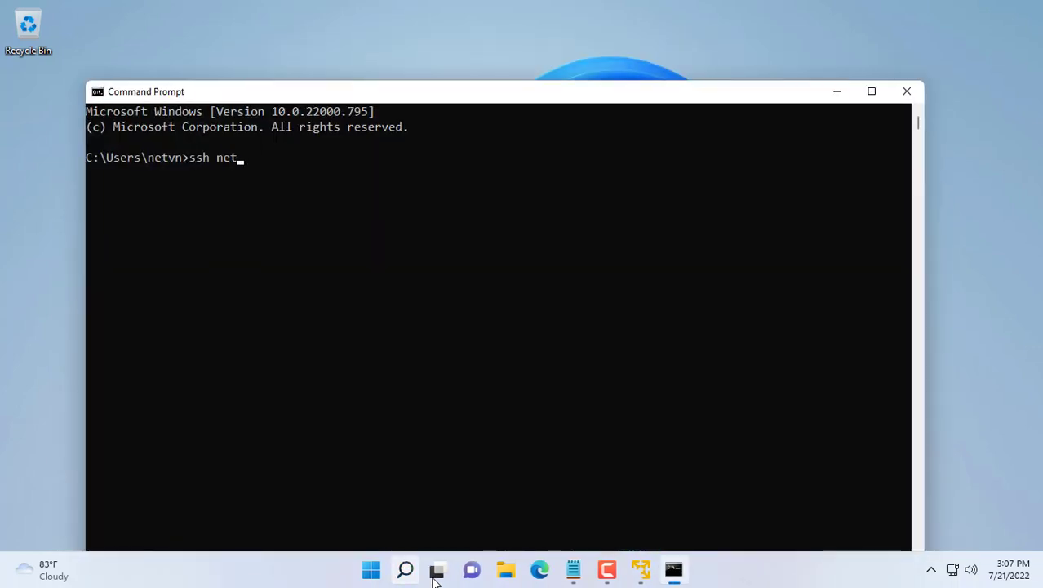
{"action": "type", "text": "@10."}
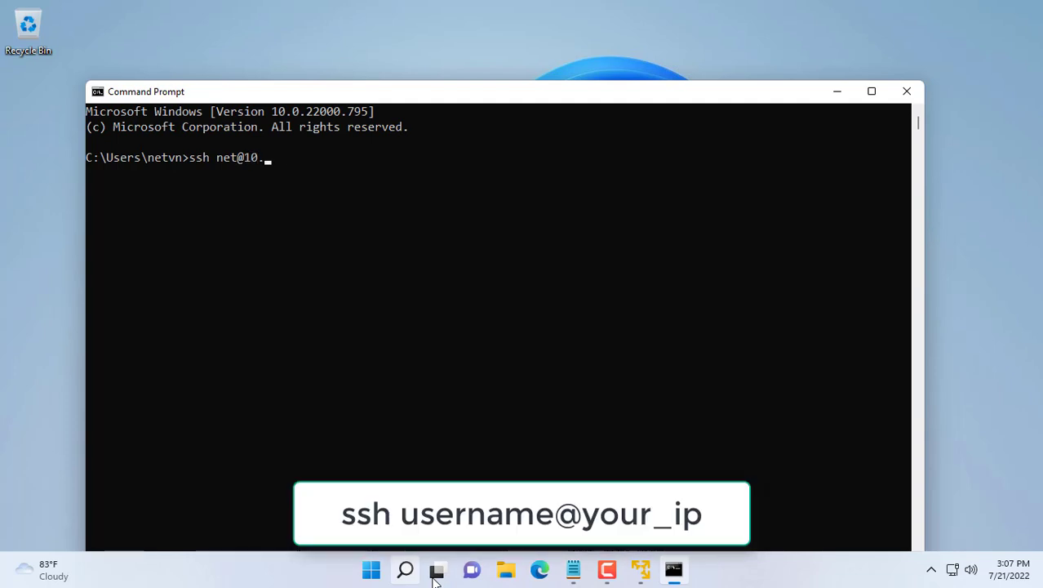
{"action": "type", "text": "11.32.187"}
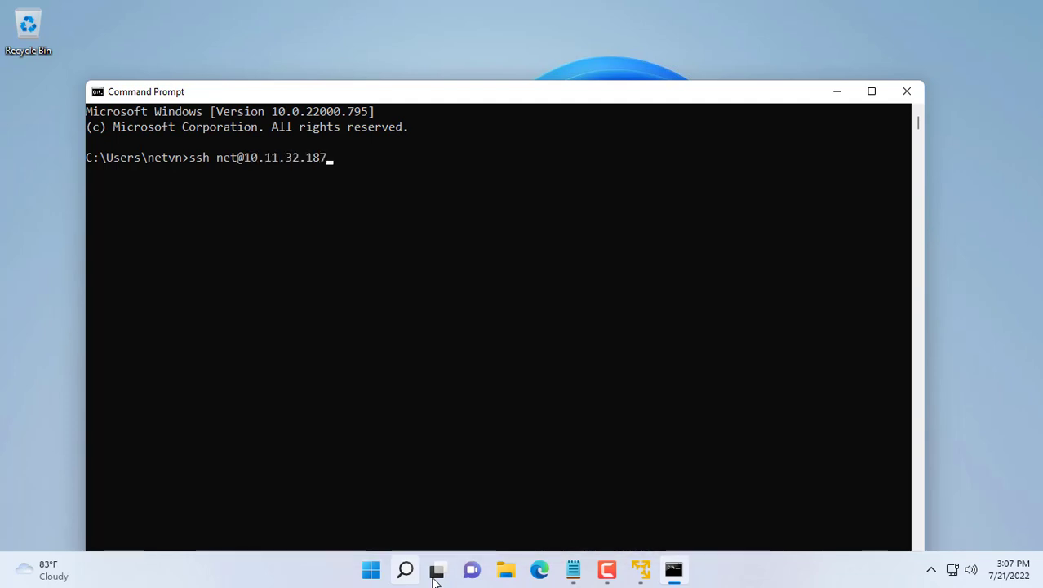
{"action": "key", "text": "BackSpace"}
{"action": "type", "text": "4"}
{"action": "key", "text": "Return"}
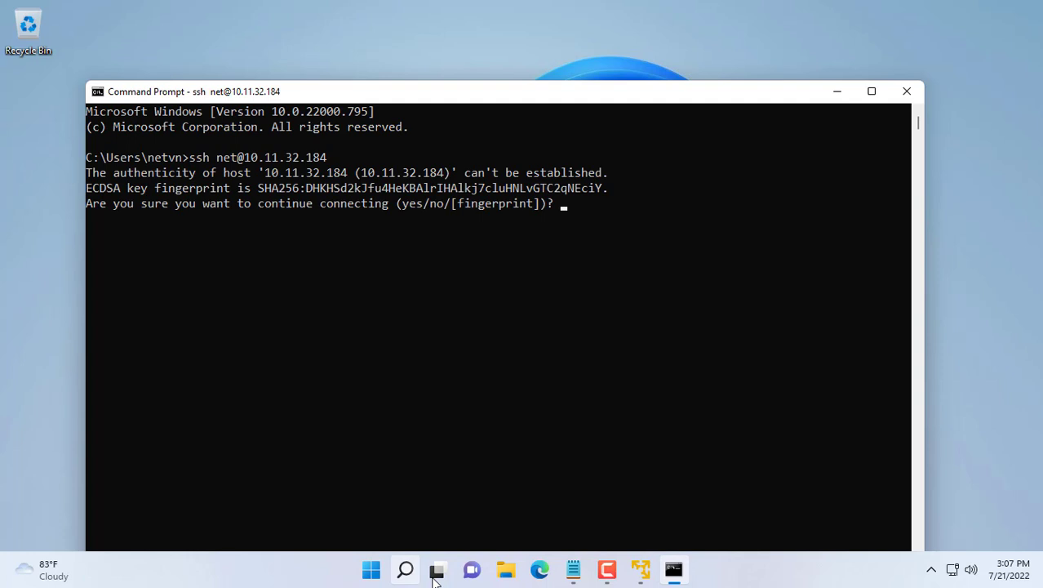
{"action": "type", "text": "yes"}
{"action": "key", "text": "Return"}
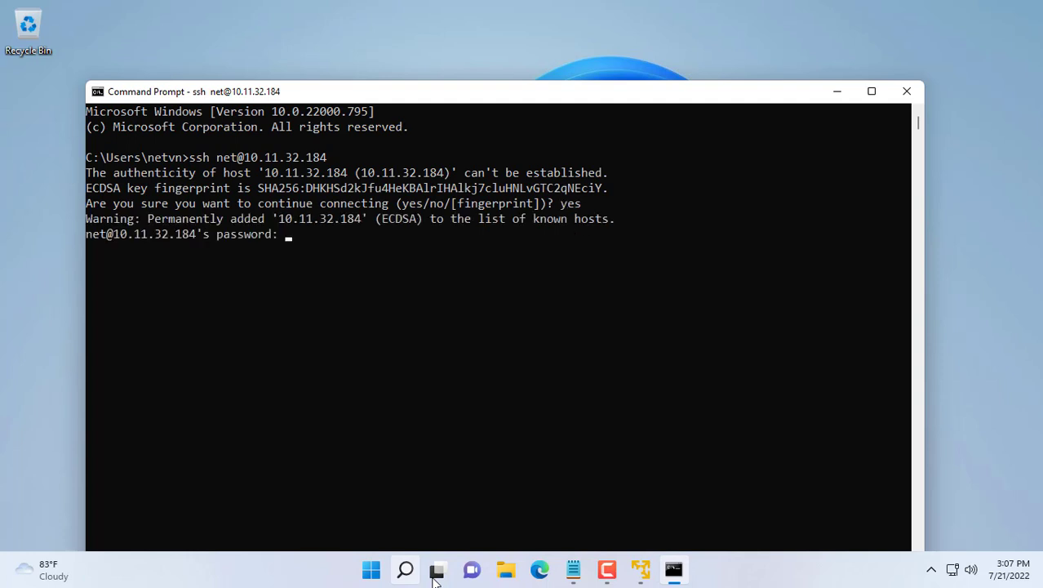
Step: Log in over SSH, clear the screen and refresh package lists with sudo apt update
{"action": "key", "text": "Return"}
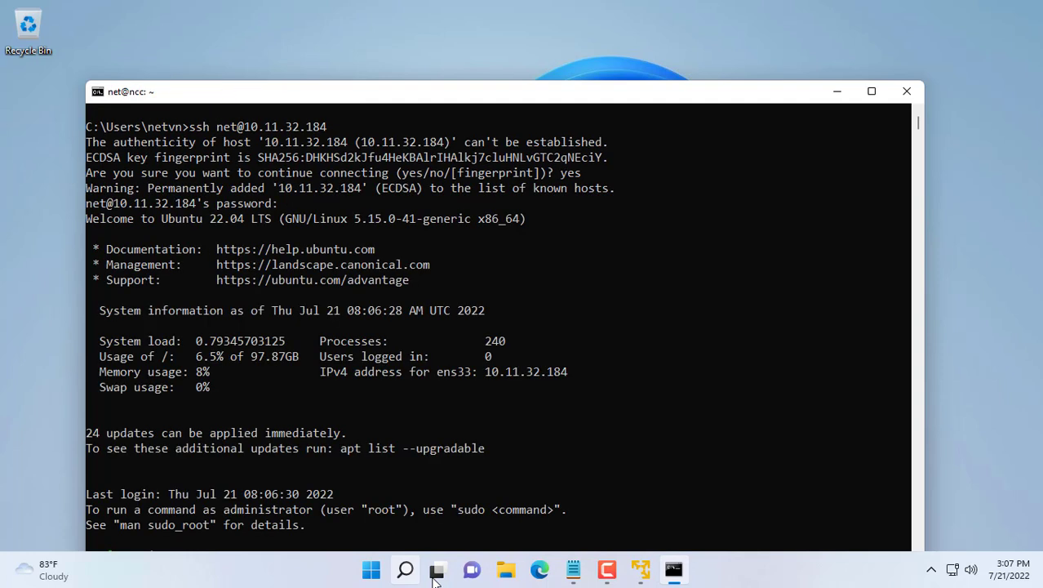
{"action": "left_click_drag", "start_coordinate": [460, 96], "coordinate": [504, 25]}
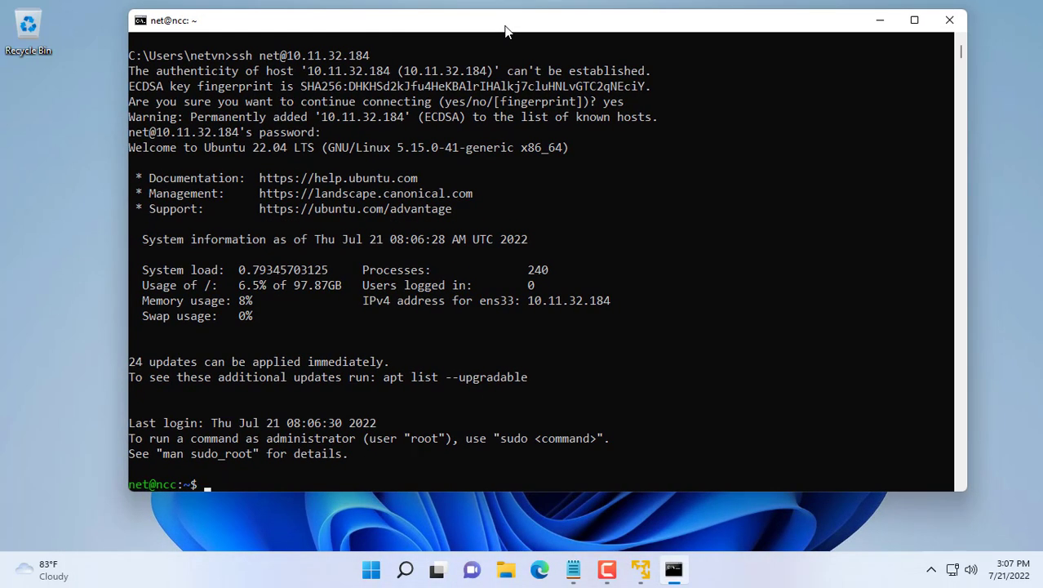
{"action": "type", "text": "clear"}
{"action": "key", "text": "Return"}
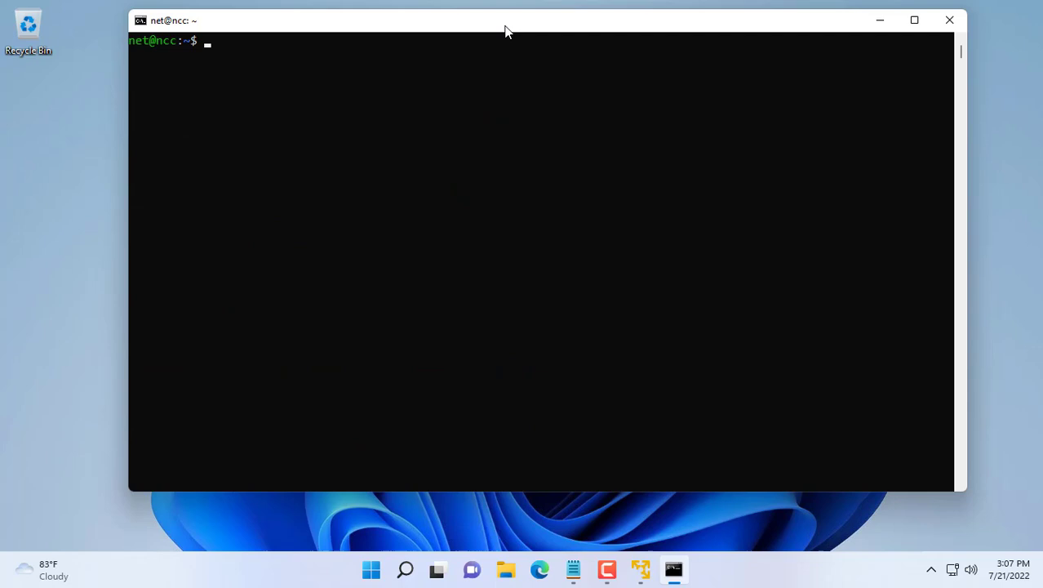
{"action": "type", "text": "s"}
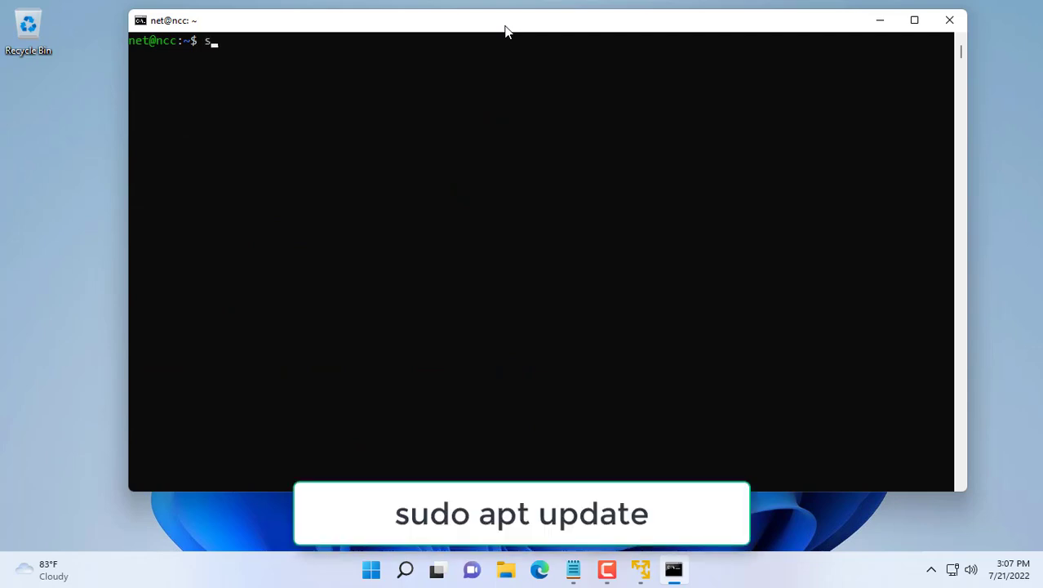
{"action": "type", "text": "udo apt "}
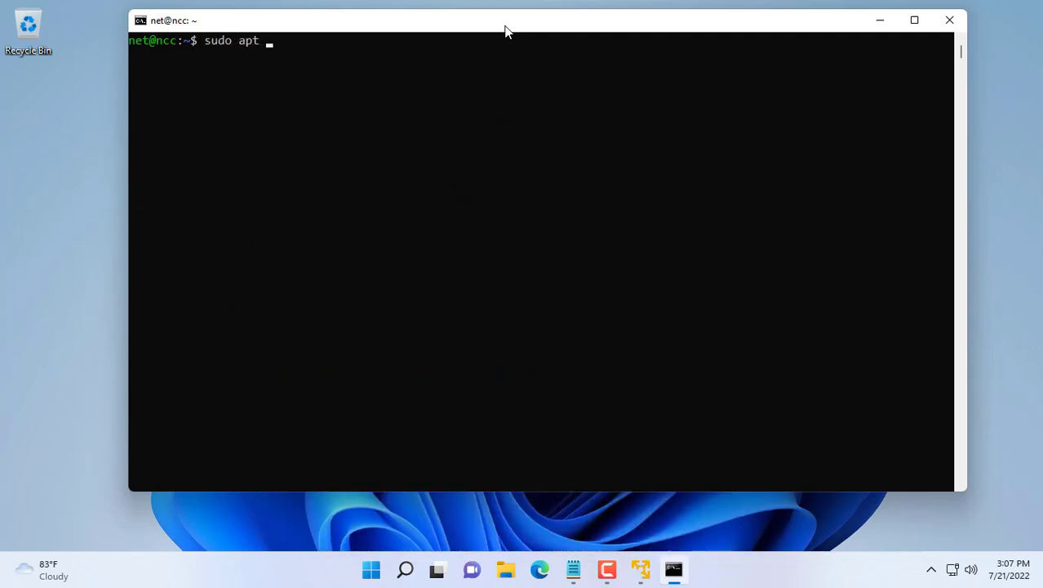
{"action": "type", "text": "update"}
{"action": "key", "text": "Return"}
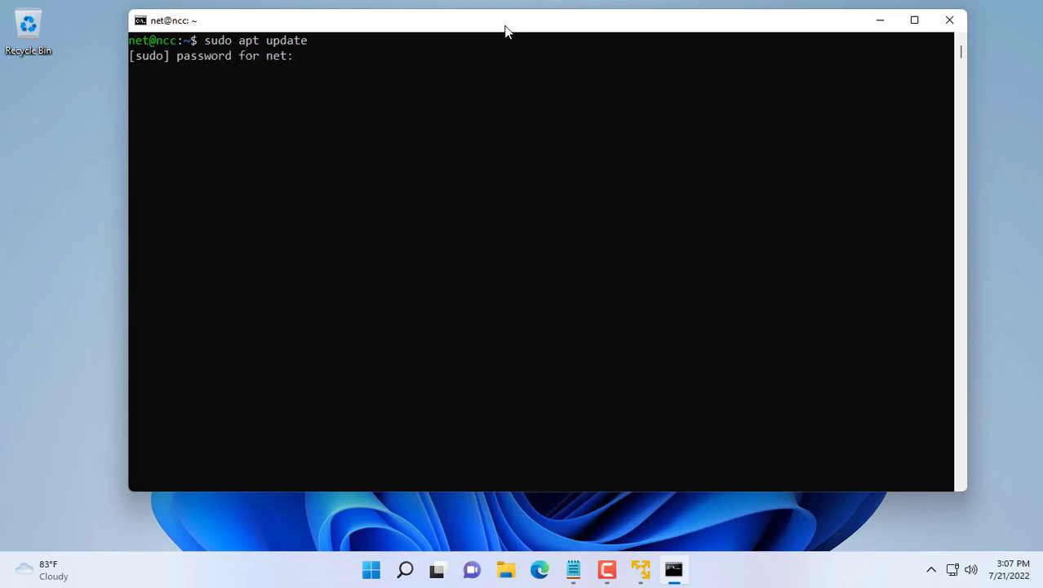
{"action": "key", "text": "Return"}
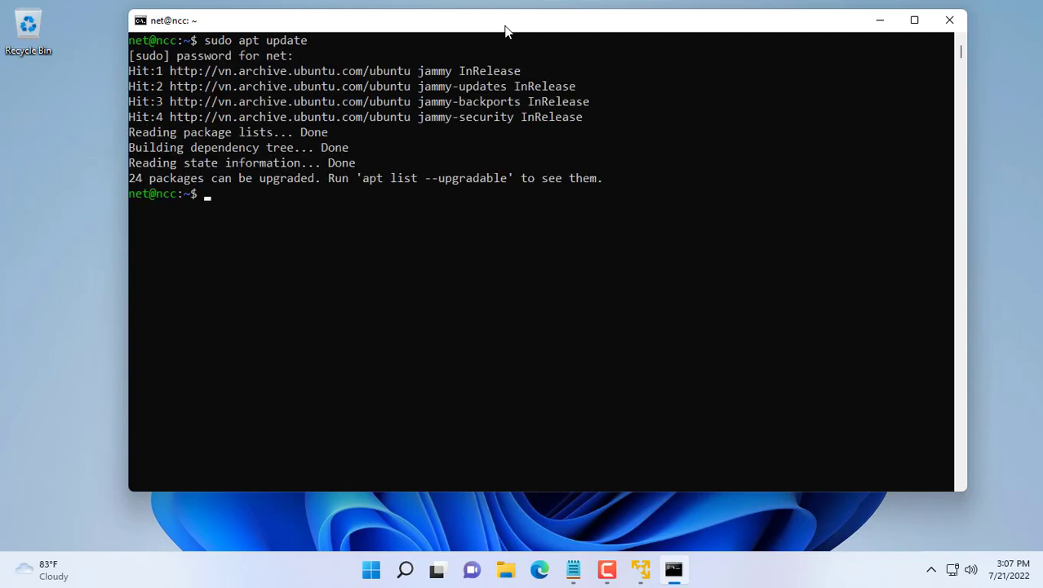
Step: Upgrade the 24 packages with sudo apt upgrade -y and confirm restarting outdated services
{"action": "key", "text": "Up"}
{"action": "key", "text": "BackSpace"}
{"action": "key", "text": "BackSpace"}
{"action": "key", "text": "BackSpace"}
{"action": "key", "text": "BackSpace"}
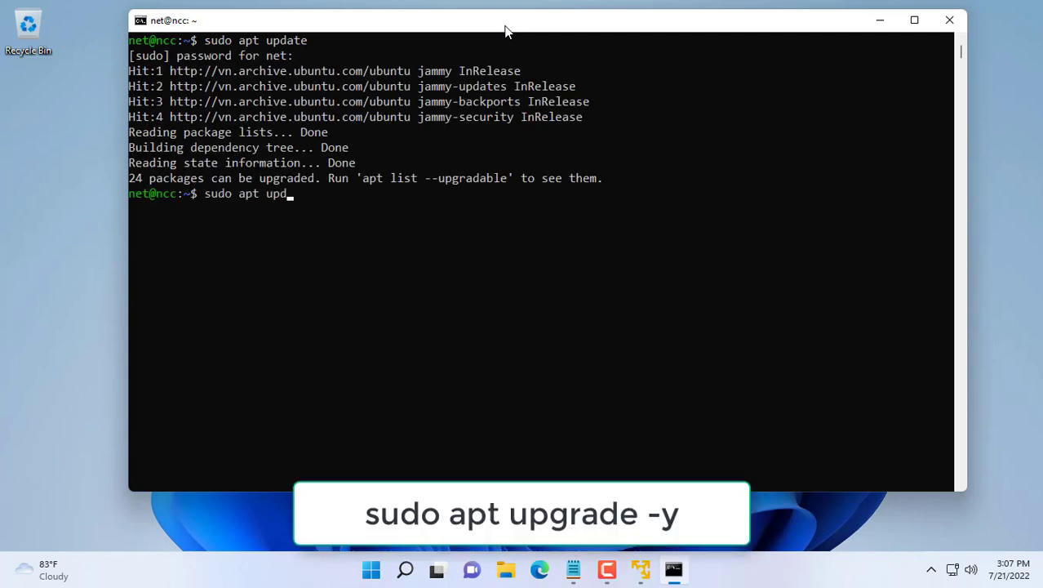
{"action": "type", "text": "grade -y"}
{"action": "key", "text": "Return"}
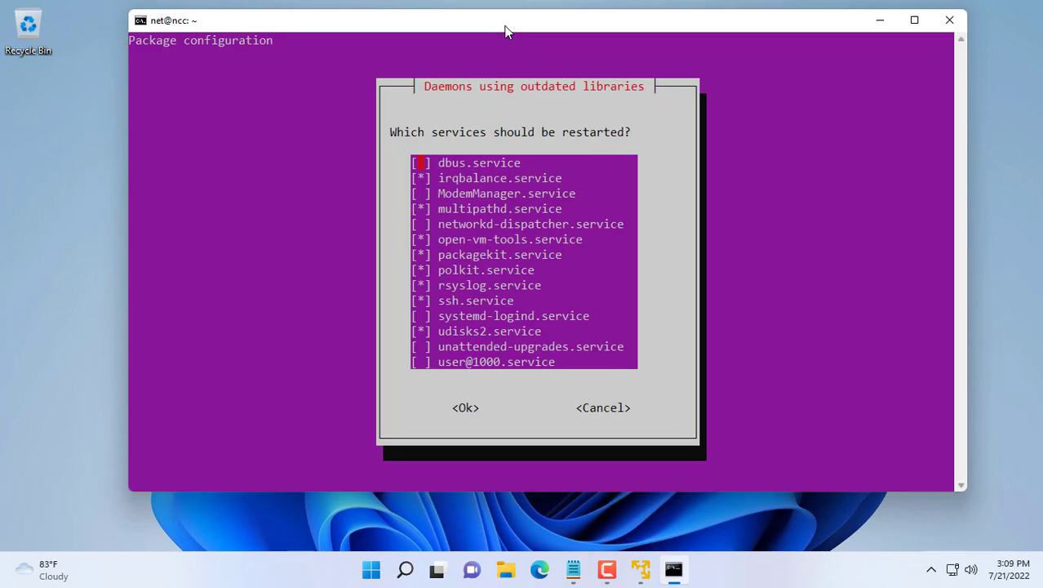
{"action": "key", "text": "Tab"}
{"action": "key", "text": "Return"}
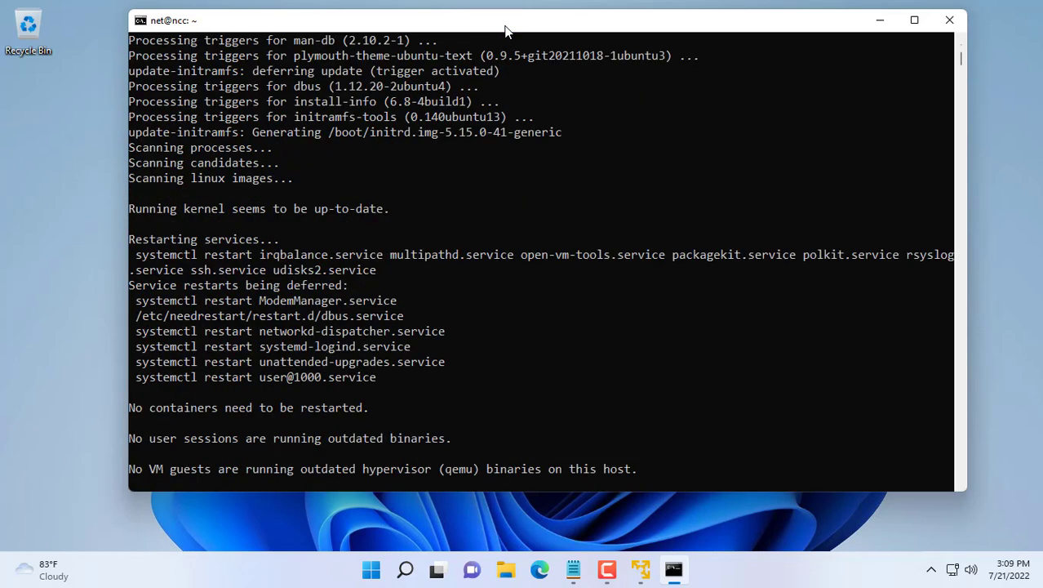
Step: Install Nextcloud on the server with sudo snap install nextcloud
{"action": "type", "text": "clear"}
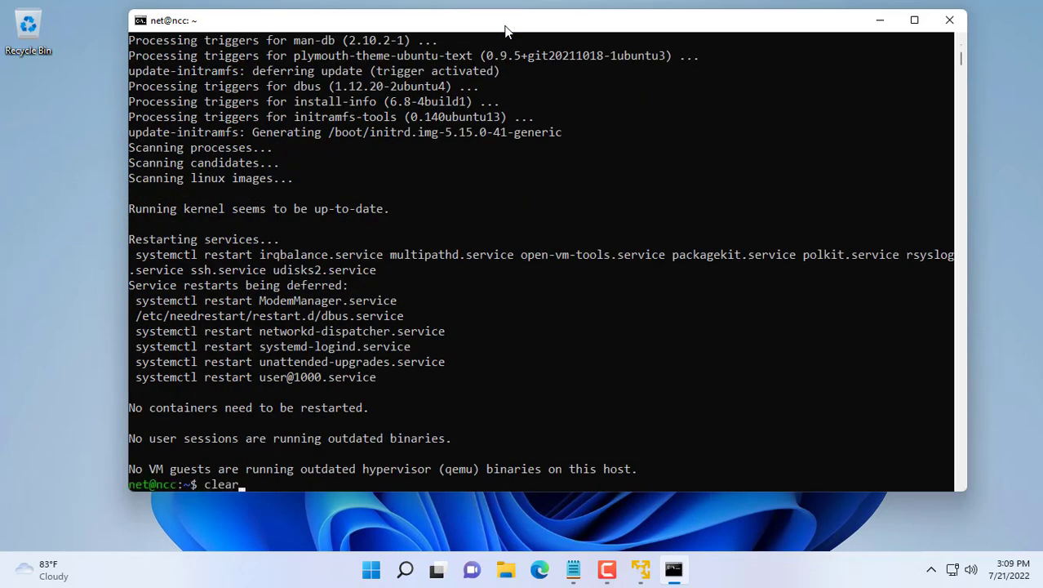
{"action": "key", "text": "Return"}
{"action": "type", "text": "sudo s"}
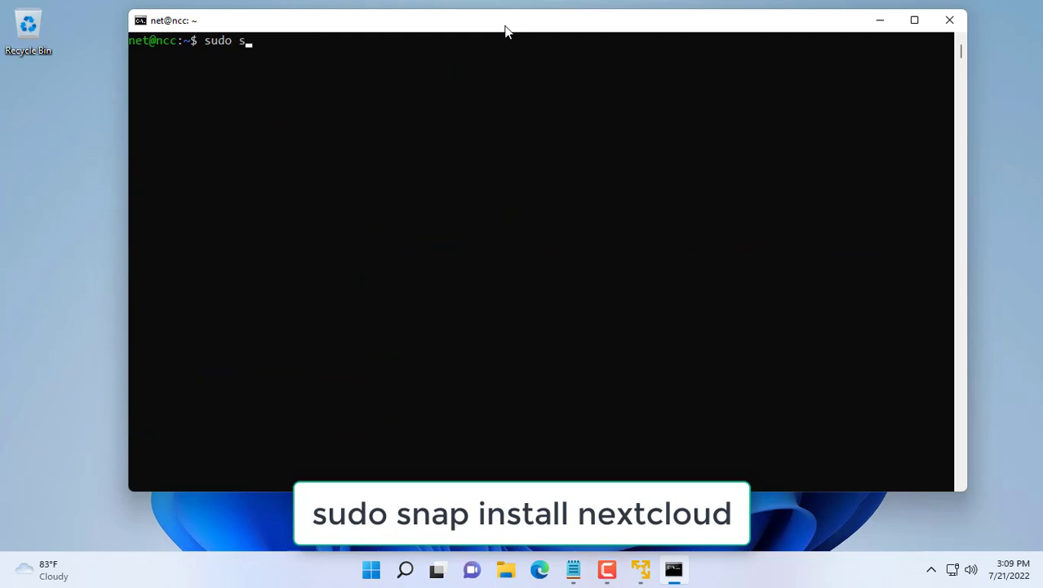
{"action": "type", "text": "nap install ne"}
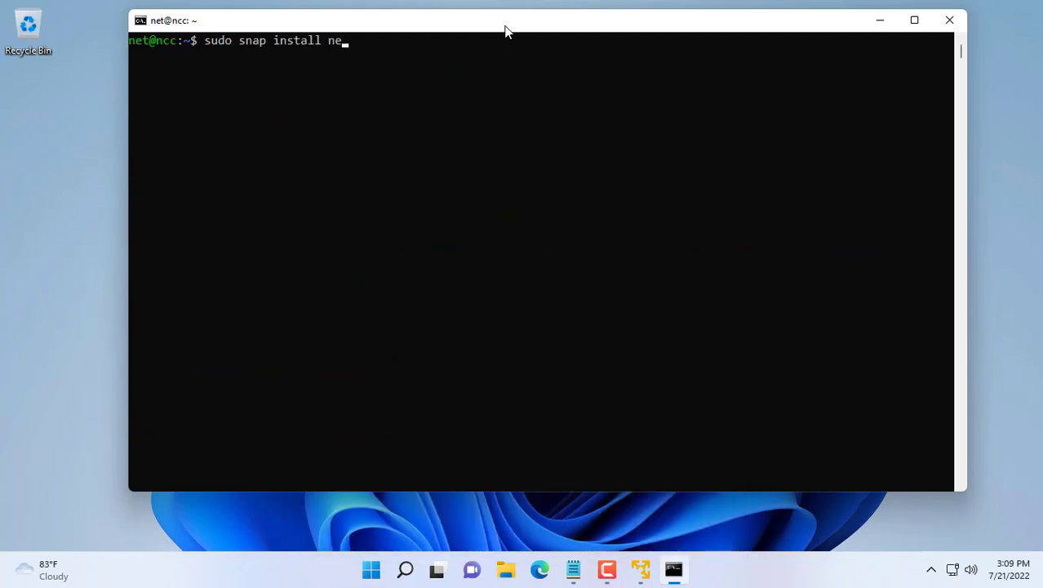
{"action": "type", "text": "xtcloud"}
{"action": "key", "text": "Return"}
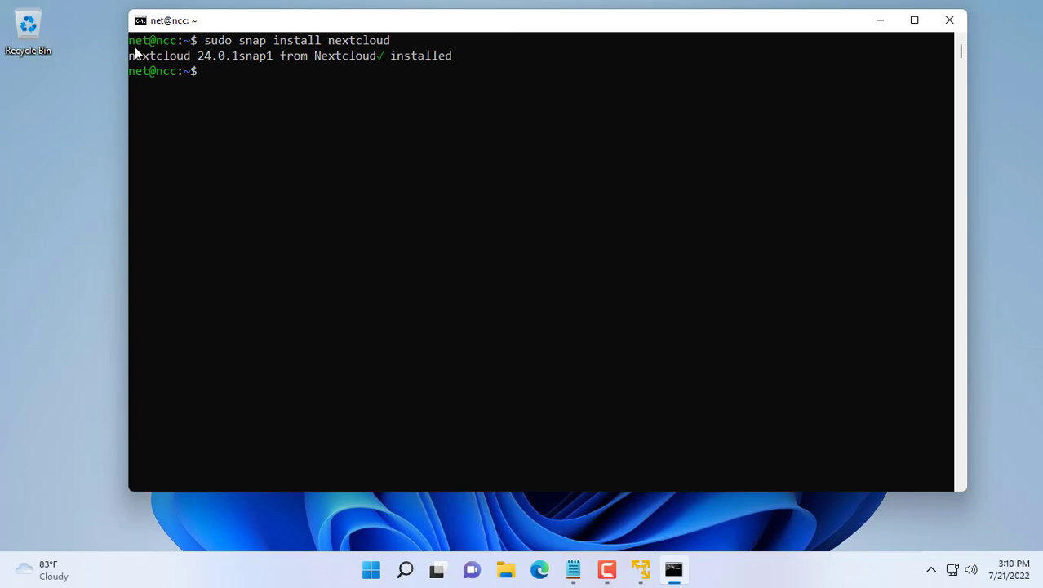
{"action": "left_click_drag", "start_coordinate": [128, 57], "coordinate": [447, 61]}
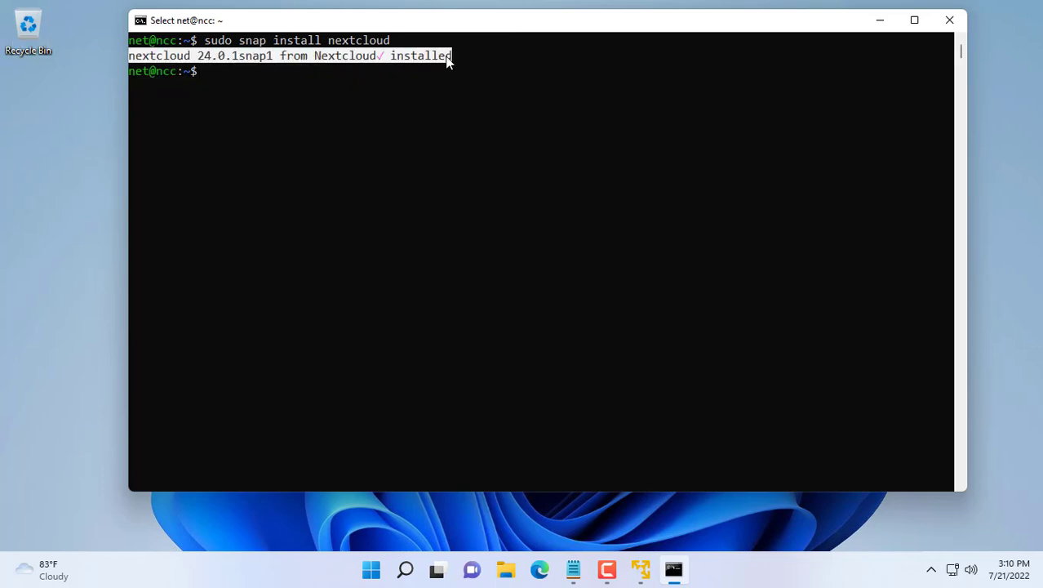
Step: Print the server IP with hostname -I and copy 10.11.32.184
{"action": "type", "text": "hos"}
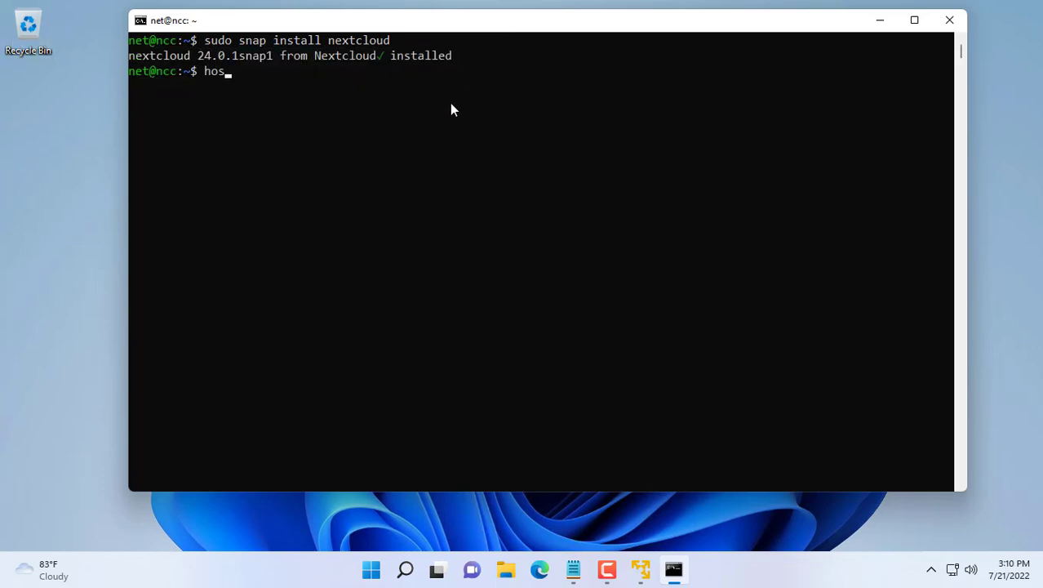
{"action": "type", "text": "ta"}
{"action": "type", "text": "name"}
{"action": "type", "text": " -I"}
{"action": "key", "text": "Return"}
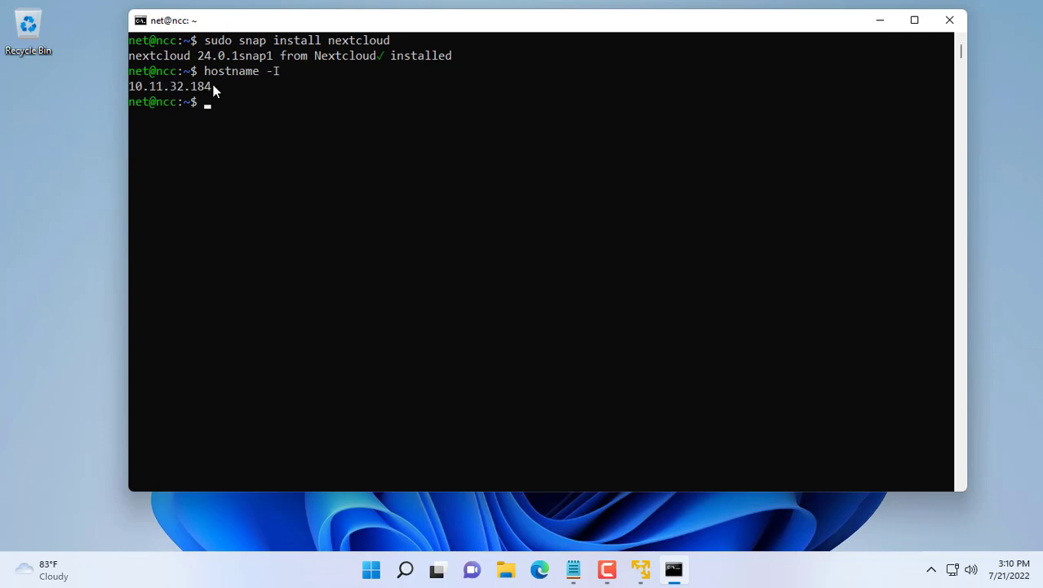
{"action": "left_click_drag", "start_coordinate": [133, 86], "coordinate": [208, 90]}
{"action": "key", "text": "ctrl+c"}
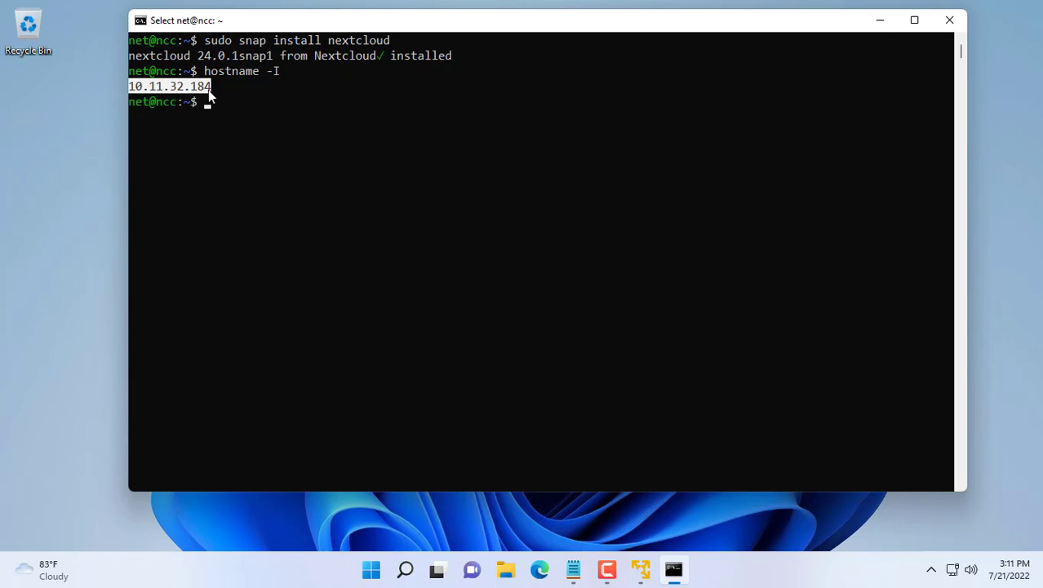
{"action": "right_click", "coordinate": [206, 86]}
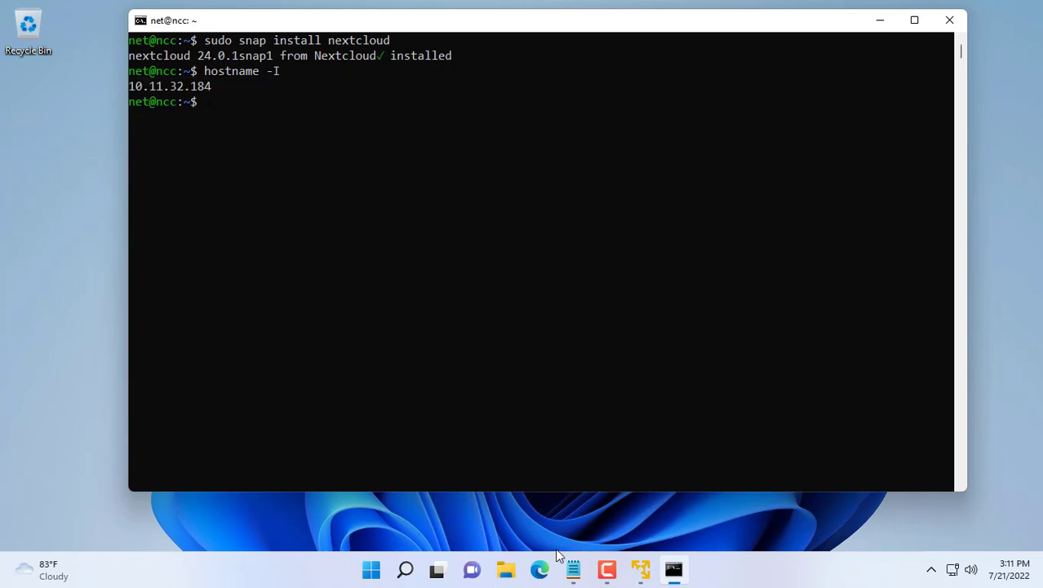
Step: Load the Nextcloud setup page at 10.11.32.184 in Edge
{"action": "left_click", "coordinate": [540, 569]}
{"action": "key", "text": "ctrl+v"}
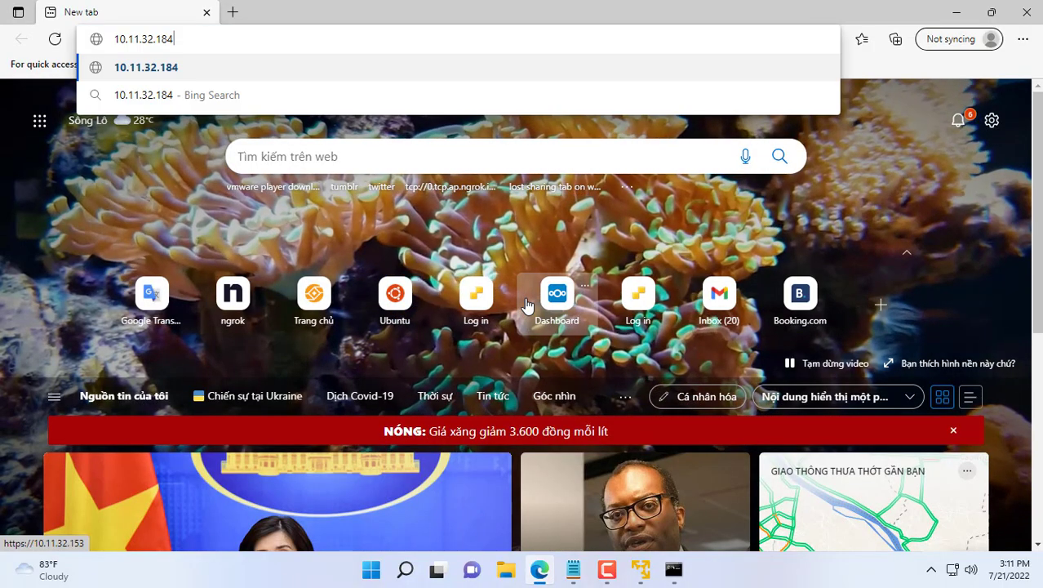
{"action": "key", "text": "Return"}
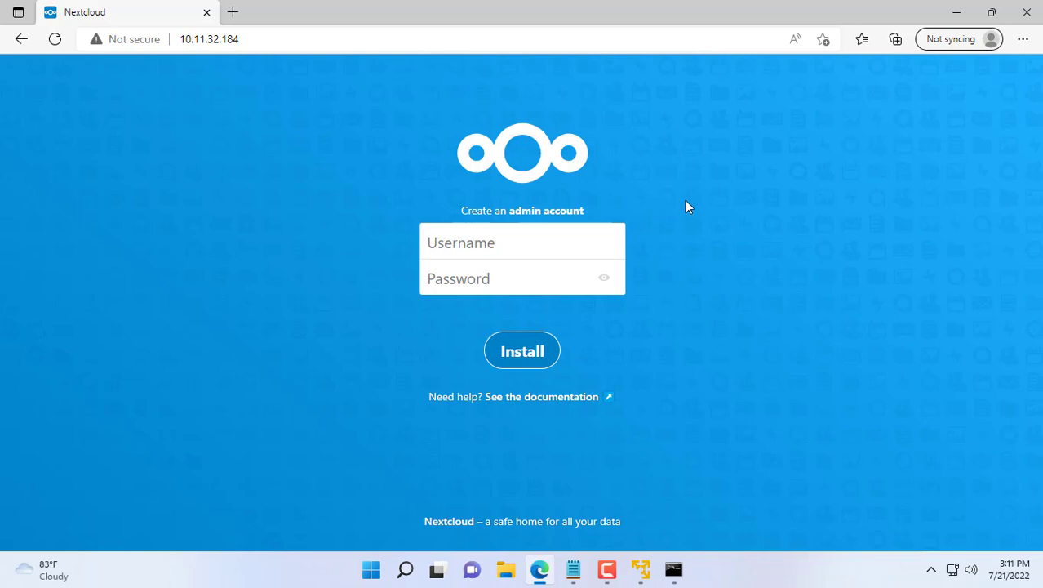
Step: Create the 'admin' account with a password, install Nextcloud, and skip the recommended apps
{"action": "left_click", "coordinate": [583, 239]}
{"action": "type", "text": "admin"}
{"action": "key", "text": "Tab"}
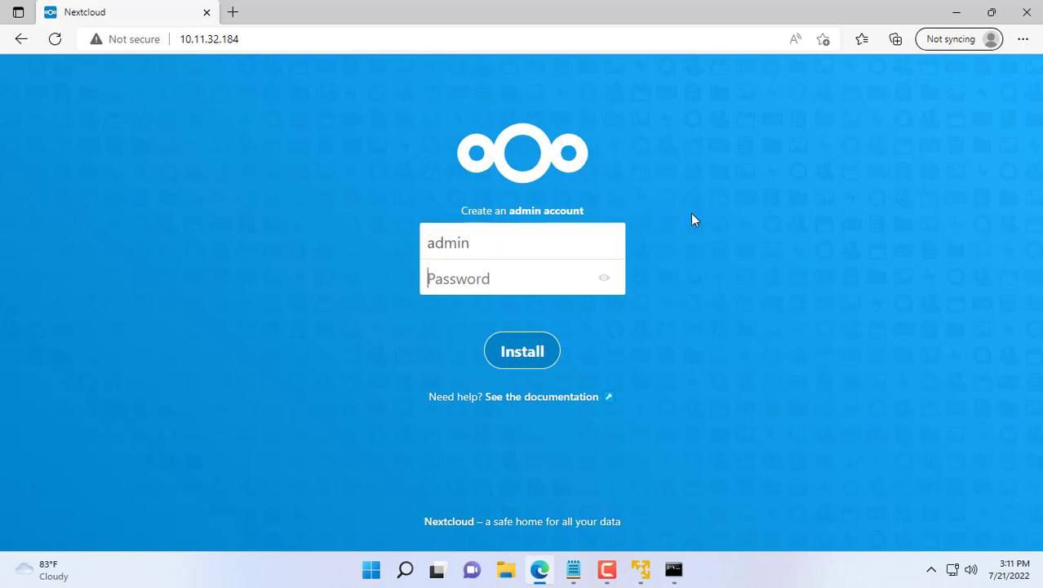
{"action": "type", "text": "••••••••••••"}
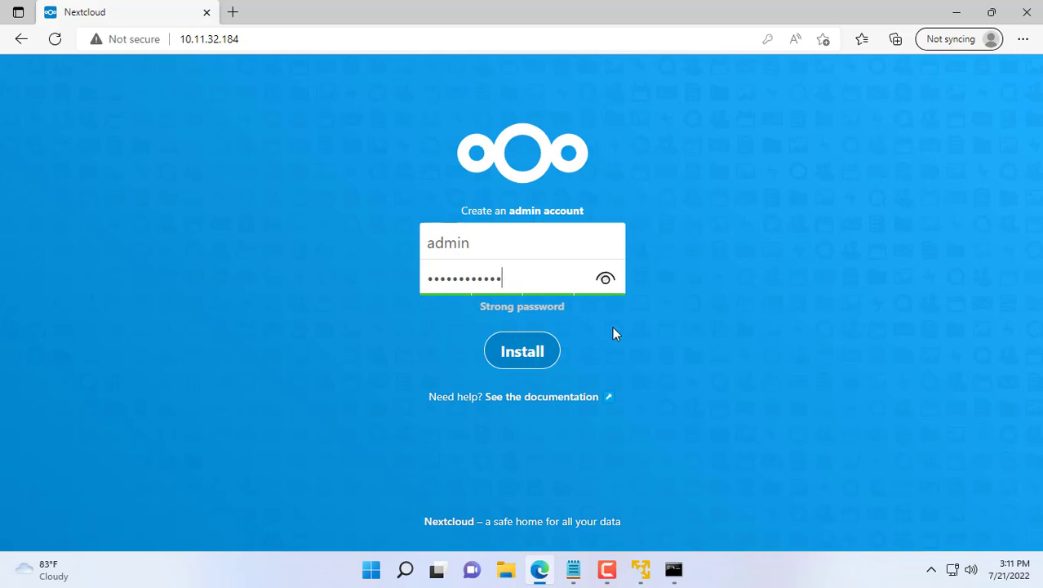
{"action": "left_click", "coordinate": [526, 358]}
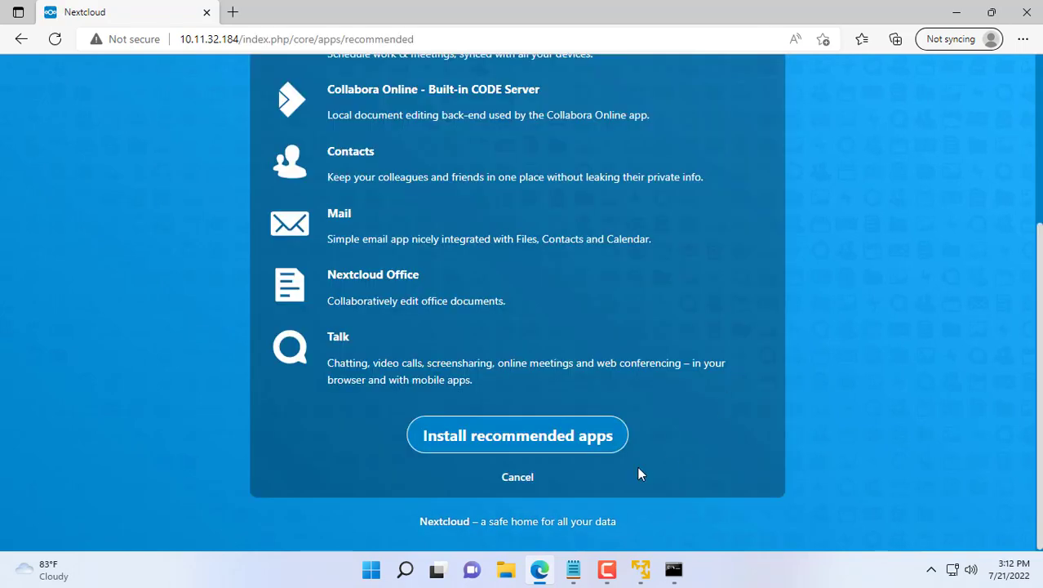
{"action": "left_click", "coordinate": [525, 481]}
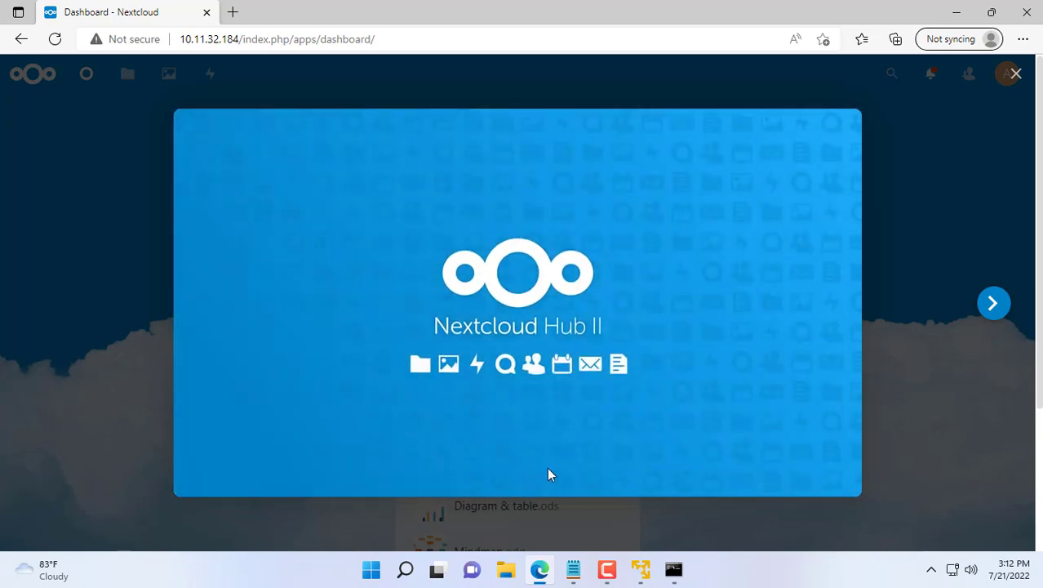
Step: Dismiss the intro and open Settings > Administration > System server information
{"action": "left_click", "coordinate": [1016, 75]}
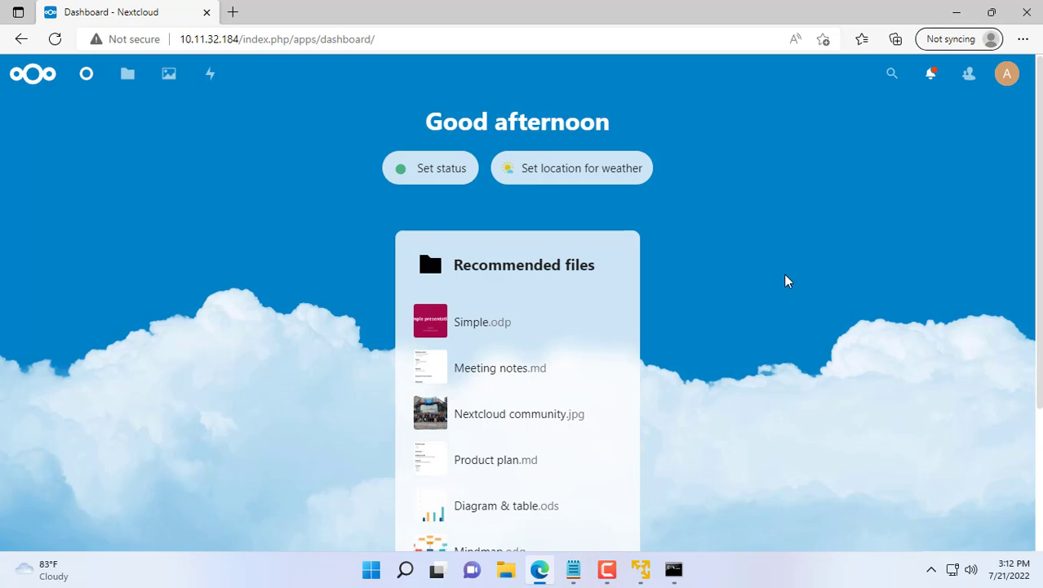
{"action": "left_click", "coordinate": [1010, 78]}
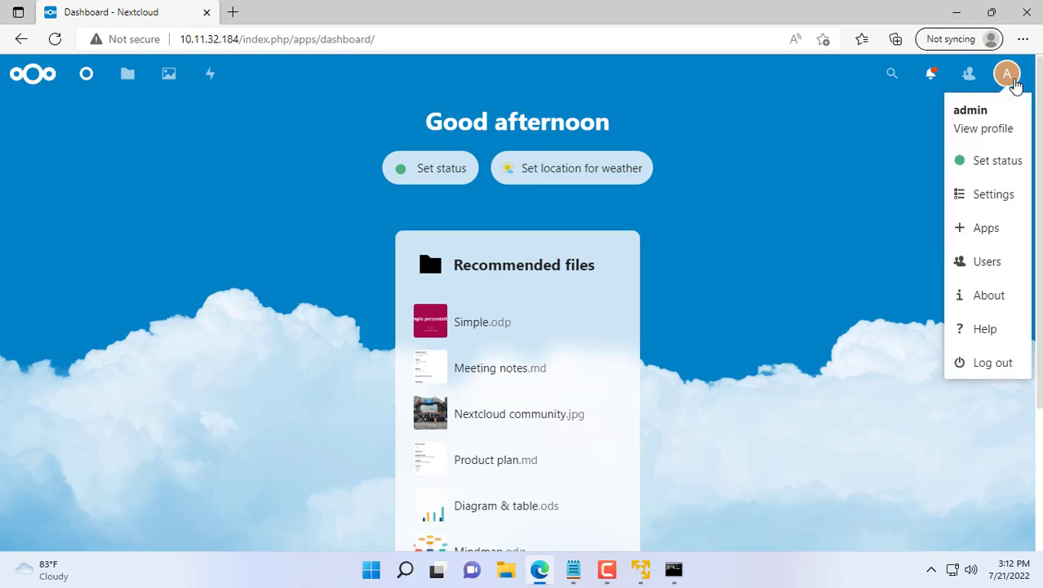
{"action": "left_click", "coordinate": [995, 195]}
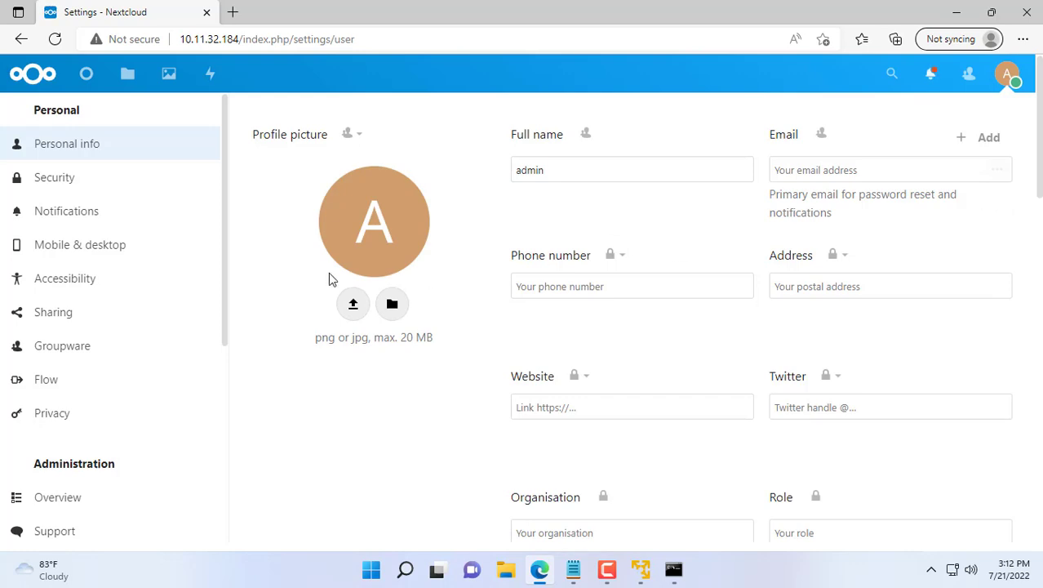
{"action": "scroll", "coordinate": [214, 441], "scroll_direction": "down", "scroll_amount": 4}
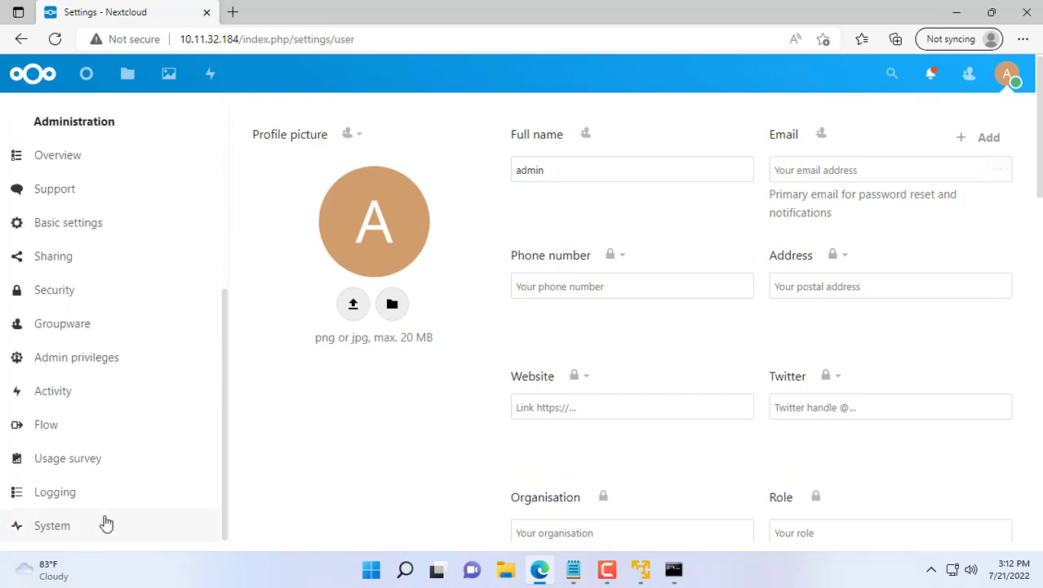
{"action": "left_click", "coordinate": [49, 527]}
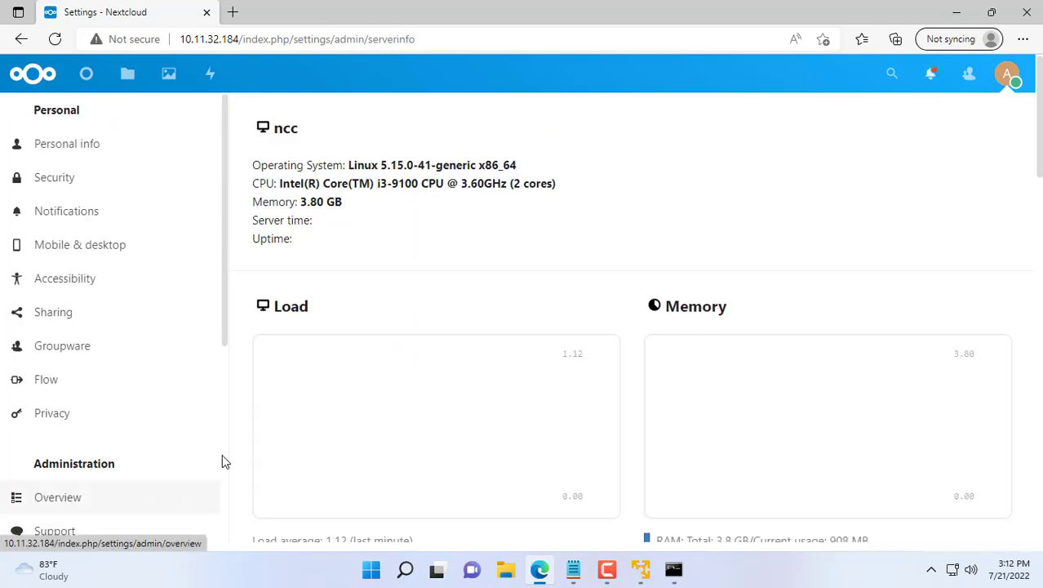
Step: Check the Disk section's 85.9 GB Free Space, then minimize the browser
{"action": "scroll", "coordinate": [365, 290], "scroll_direction": "down", "scroll_amount": 1}
{"action": "scroll", "coordinate": [365, 290], "scroll_direction": "down", "scroll_amount": 5}
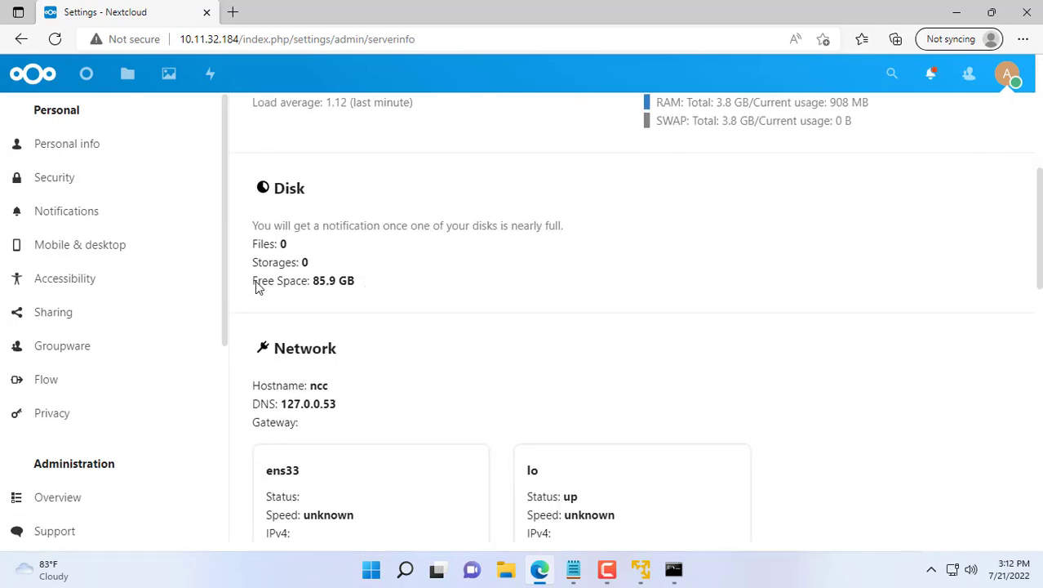
{"action": "left_click_drag", "start_coordinate": [256, 281], "coordinate": [375, 287]}
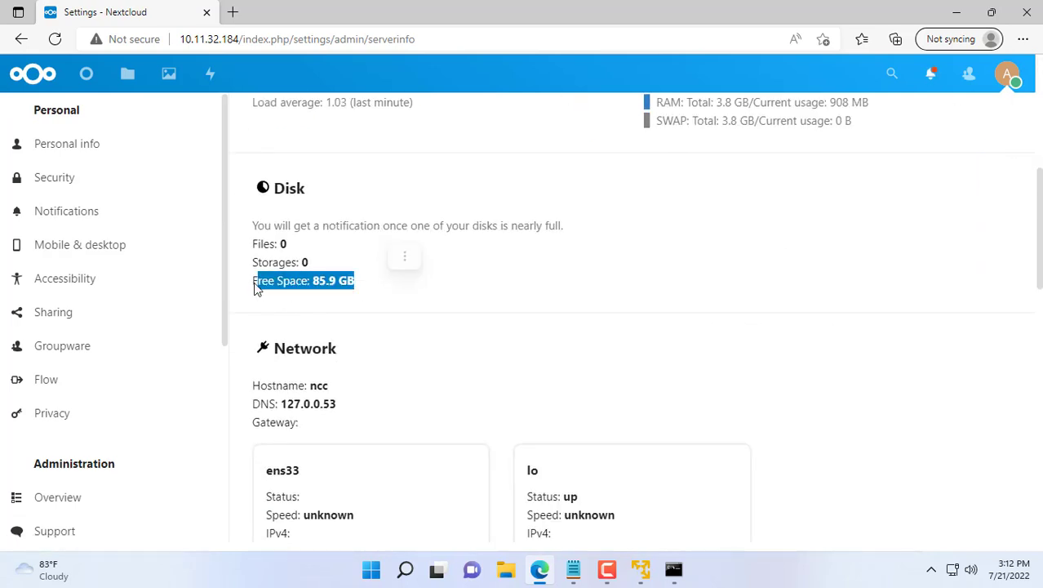
{"action": "left_click_drag", "start_coordinate": [253, 282], "coordinate": [356, 281]}
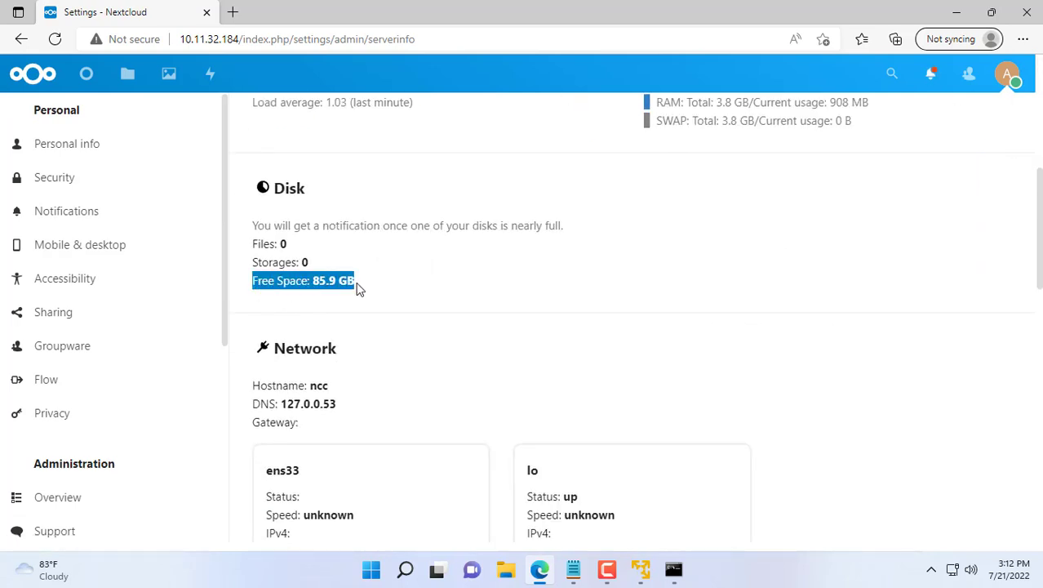
{"action": "left_click", "coordinate": [465, 291]}
{"action": "left_click", "coordinate": [956, 12]}
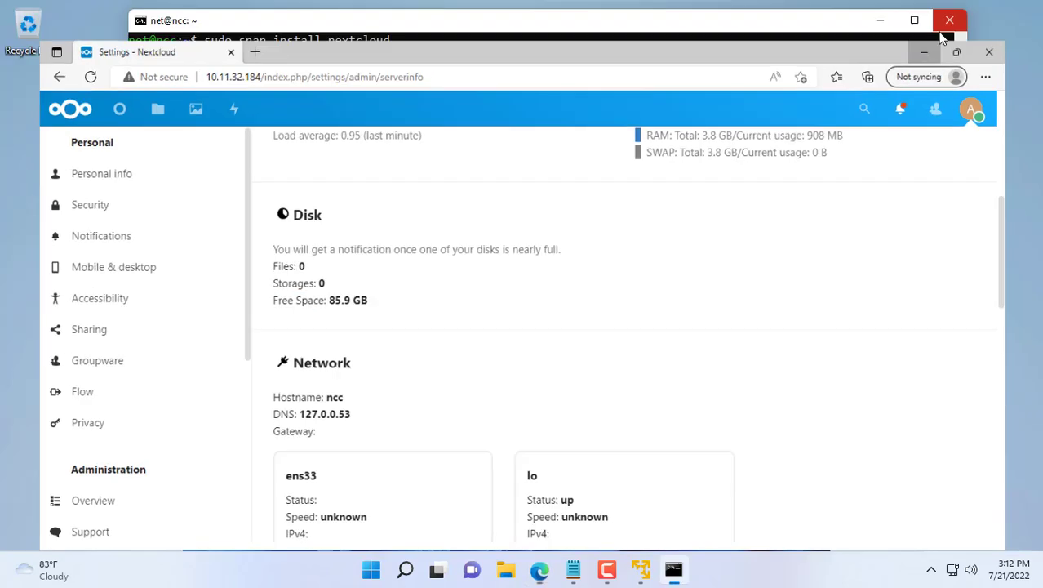
Step: Extend ubuntu-lv to all free space with sudo lvextend -l +100%FREE
{"action": "type", "text": "s"}
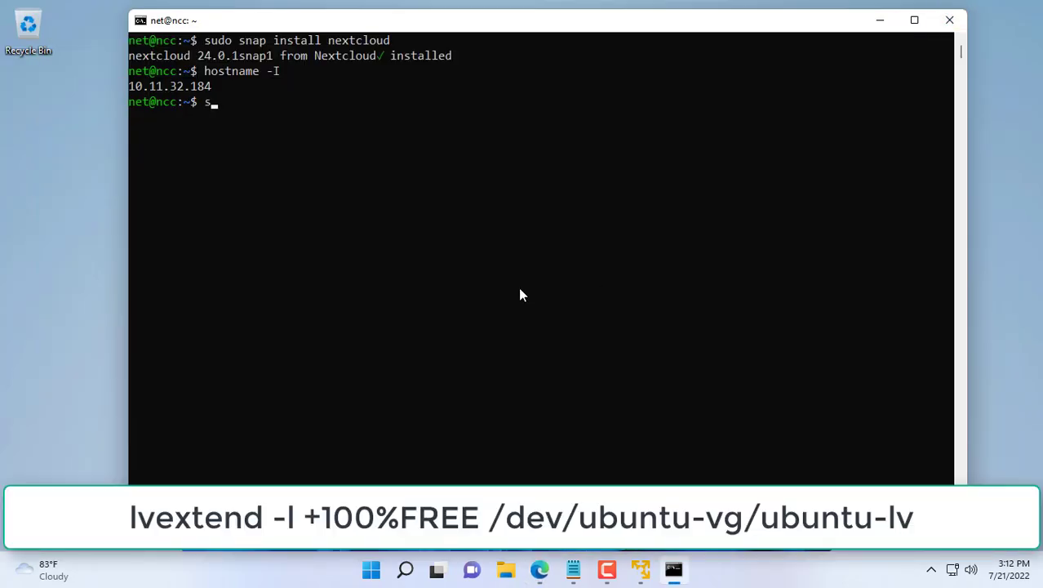
{"action": "type", "text": "udo lvextend -l "}
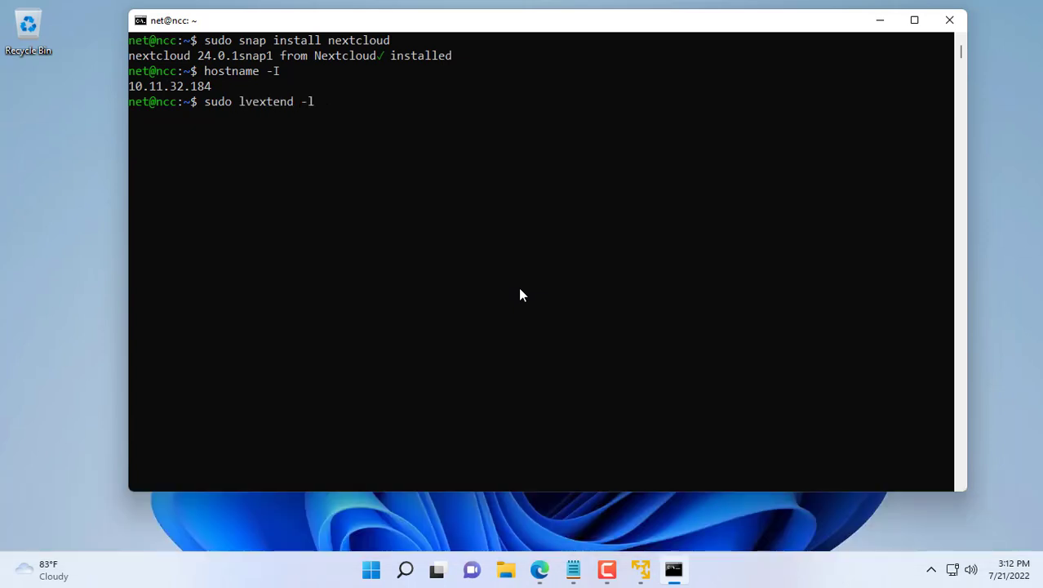
{"action": "type", "text": "+100%FREE"}
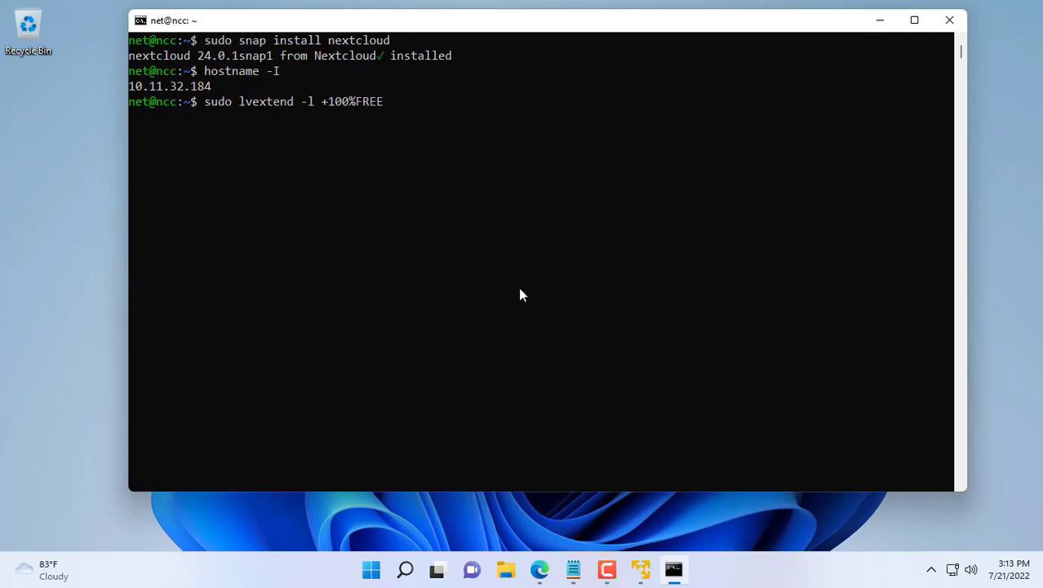
{"action": "type", "text": " /dev/ubuntu-vg/u"}
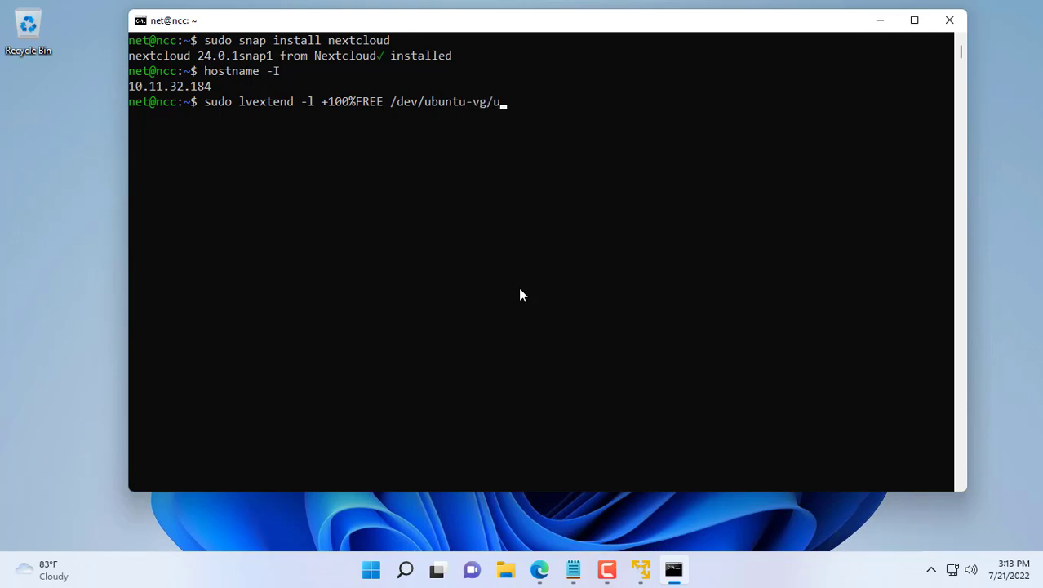
{"action": "type", "text": "buntu-lv"}
{"action": "key", "text": "Return"}
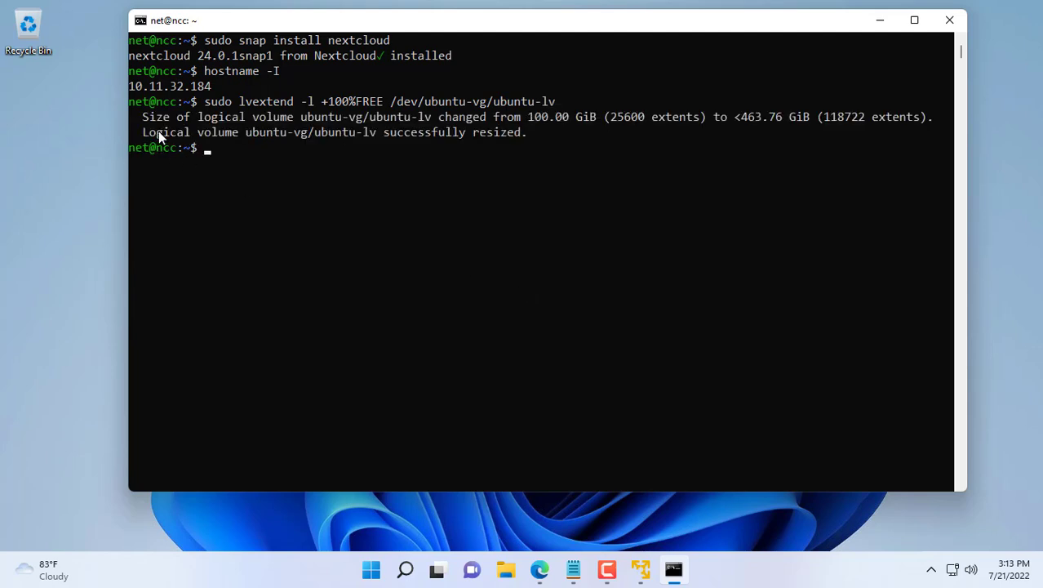
{"action": "left_click_drag", "start_coordinate": [145, 133], "coordinate": [527, 134]}
Step: Grow the filesystem with sudo resize2fs /dev/mapper/ubuntu--vg-ubuntu--lv, then minimize the terminal
{"action": "type", "text": "sudo resi"}
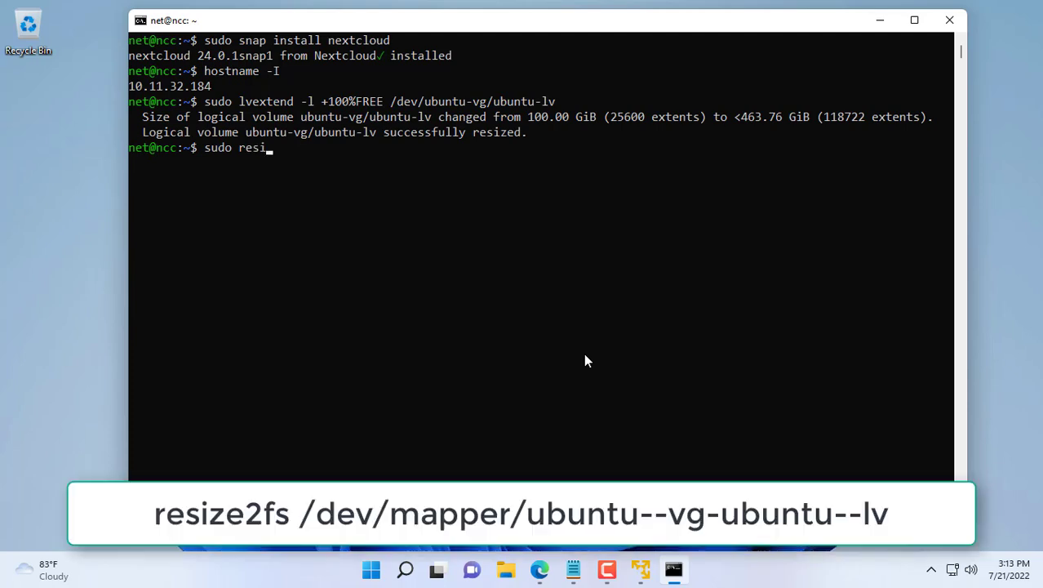
{"action": "type", "text": "ze2fs /dev/"}
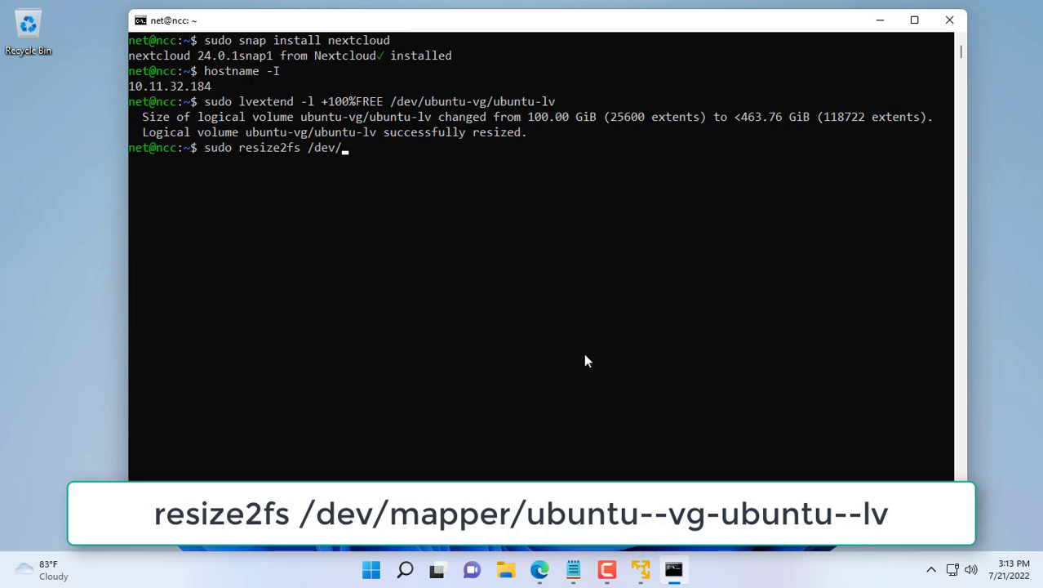
{"action": "type", "text": "mapper/ub"}
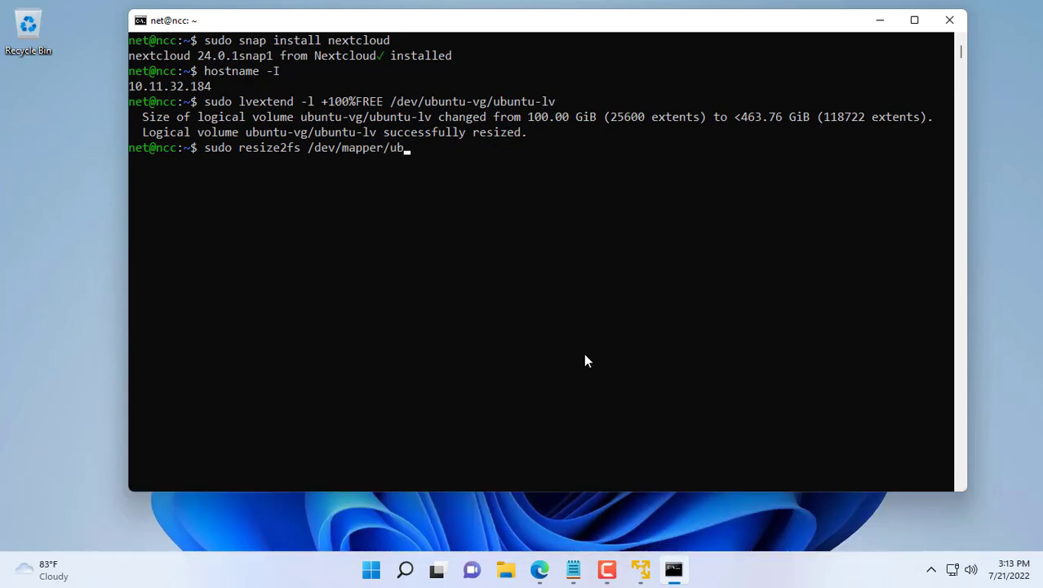
{"action": "key", "text": "Tab"}
{"action": "key", "text": "Return"}
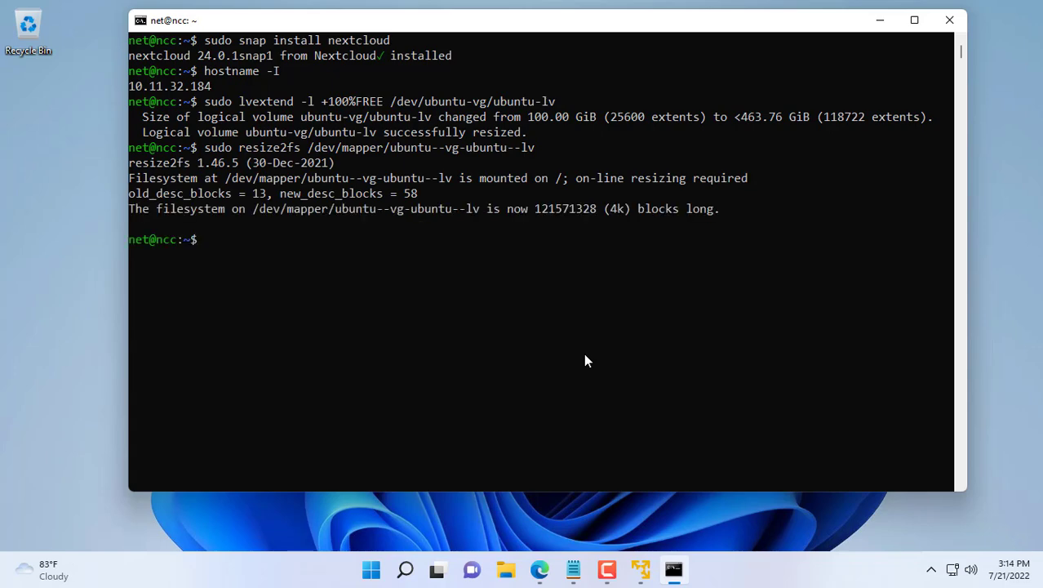
{"action": "left_click_drag", "start_coordinate": [714, 214], "coordinate": [129, 214]}
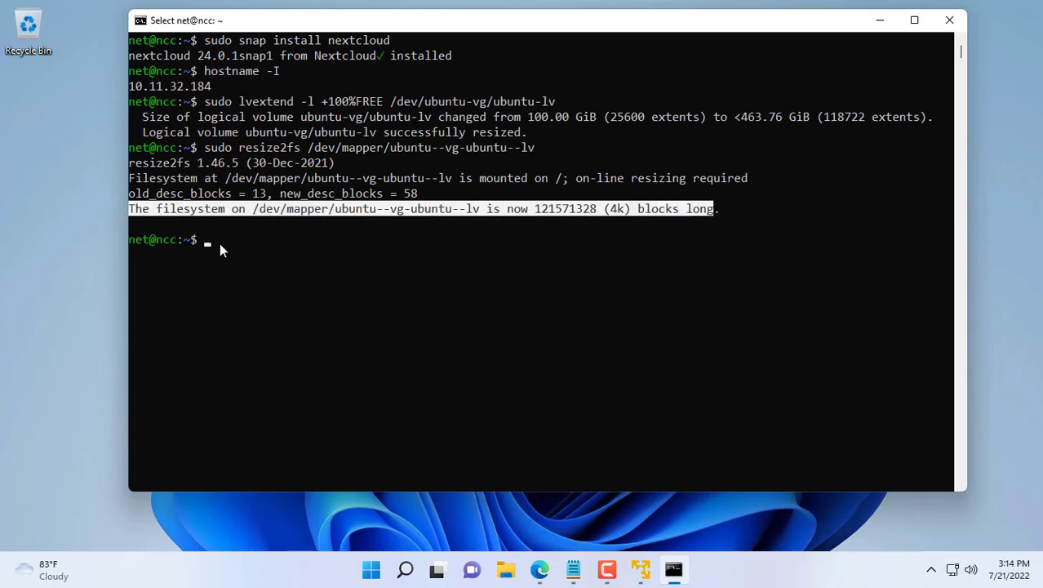
{"action": "left_click", "coordinate": [880, 19]}
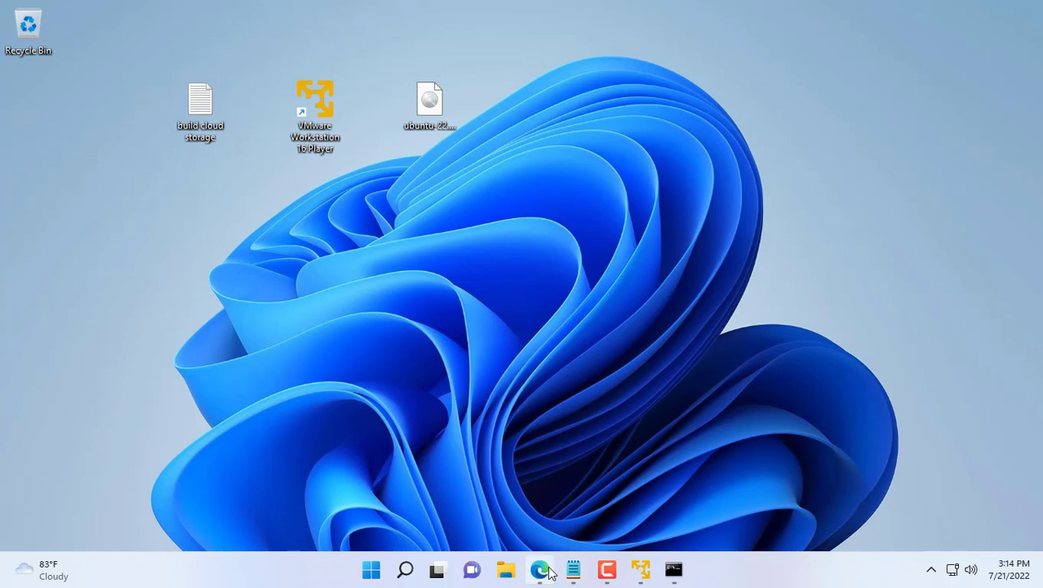
{"action": "left_click", "coordinate": [540, 569]}
{"action": "left_click", "coordinate": [545, 350]}
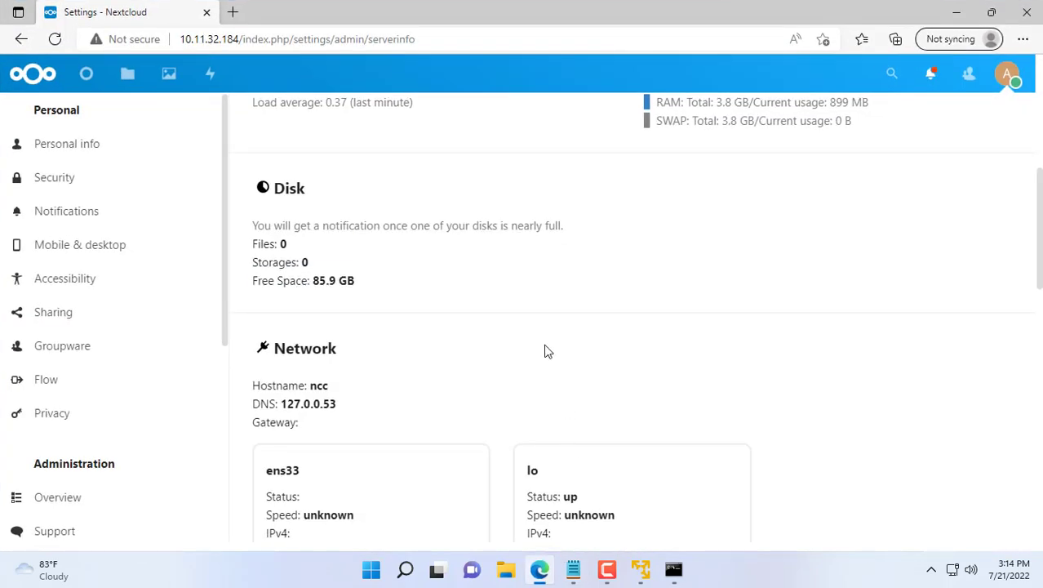
{"action": "left_click", "coordinate": [54, 41]}
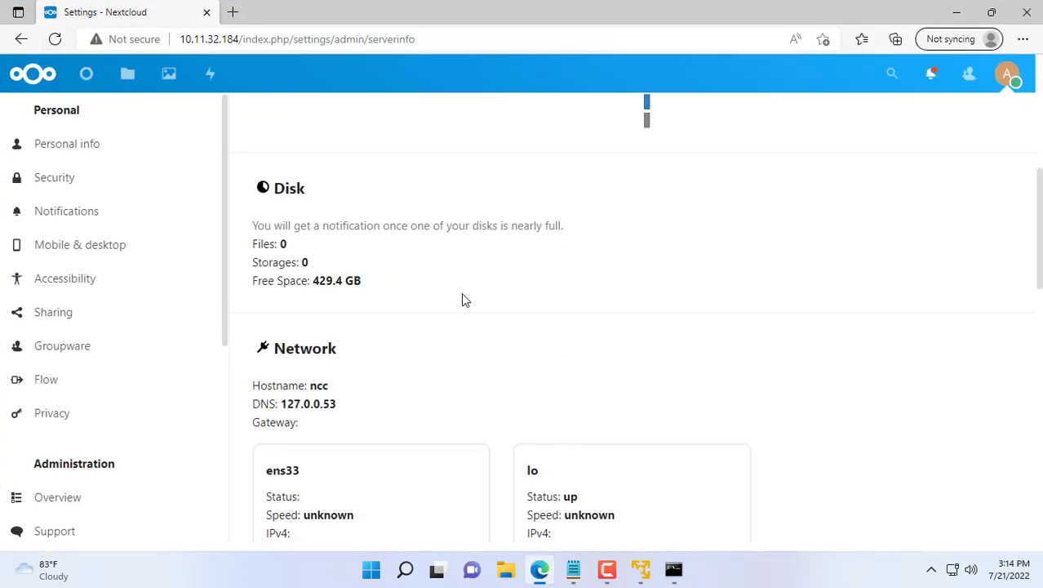
{"action": "left_click_drag", "start_coordinate": [262, 280], "coordinate": [372, 285]}
{"action": "left_click", "coordinate": [280, 295]}
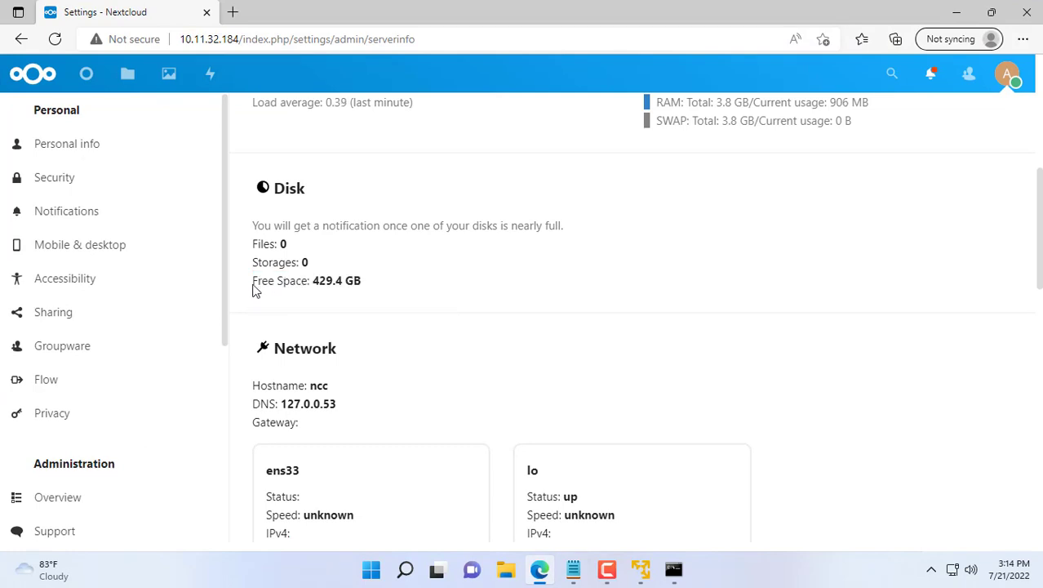
{"action": "left_click_drag", "start_coordinate": [253, 286], "coordinate": [365, 285]}
{"action": "left_click", "coordinate": [525, 291]}
{"action": "left_click", "coordinate": [957, 12]}
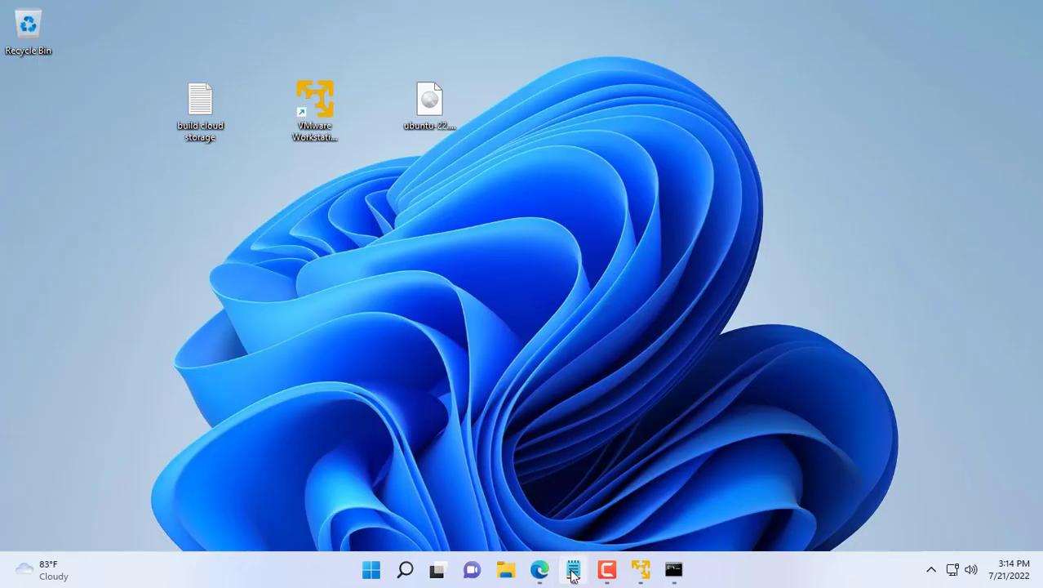
Step: Review the Notepad checklist through step 4, 'Access from Internet', then return to the terminal
{"action": "left_click", "coordinate": [573, 575]}
{"action": "left_click_drag", "start_coordinate": [353, 199], "coordinate": [149, 201]}
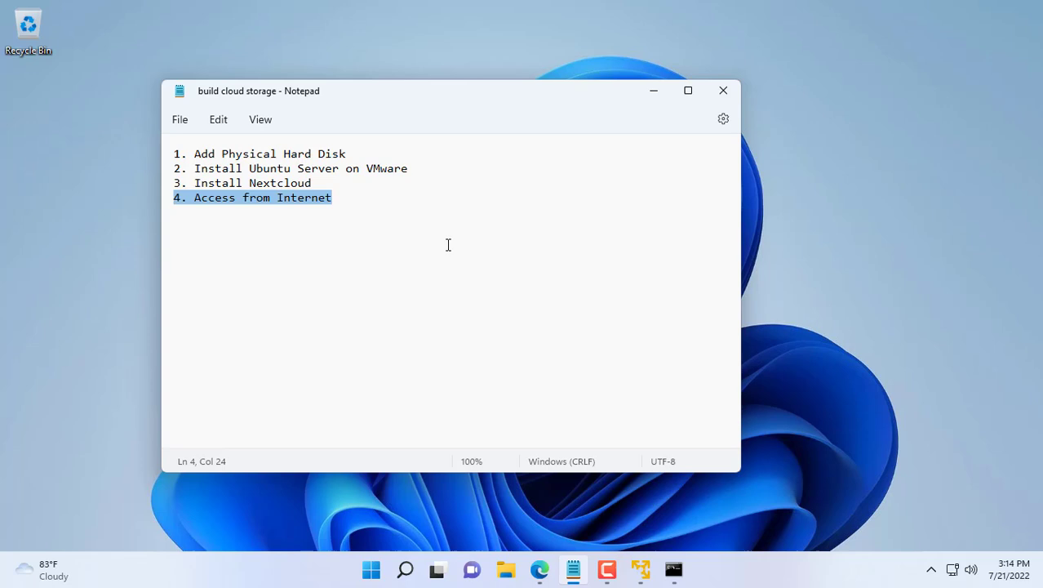
{"action": "key", "text": "alt+Tab"}
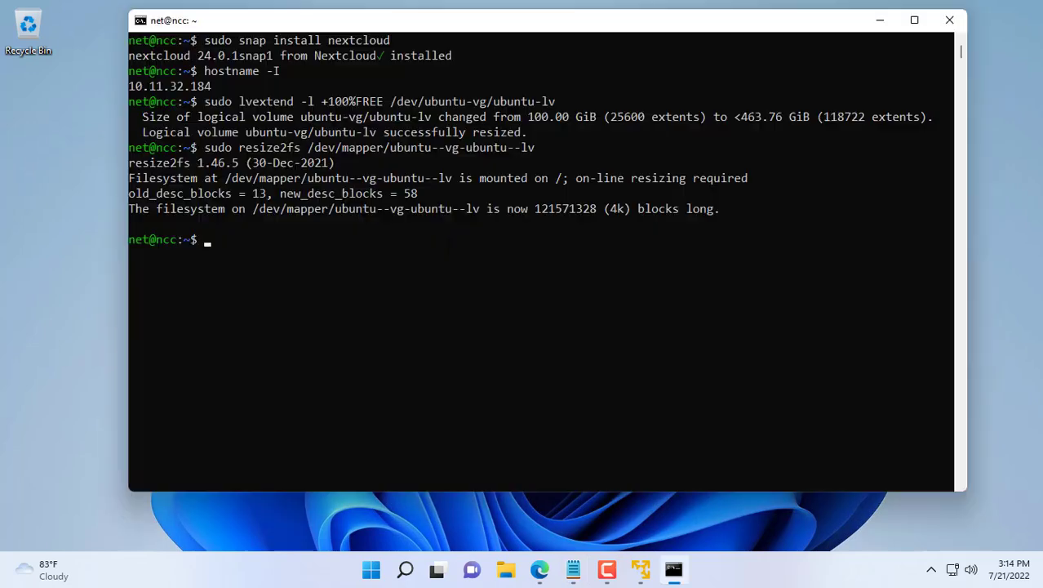
Step: Enable Nextcloud HTTPS with a self-signed certificate using sudo nextcloud.enable-https self-signed
{"action": "type", "text": "sudo n"}
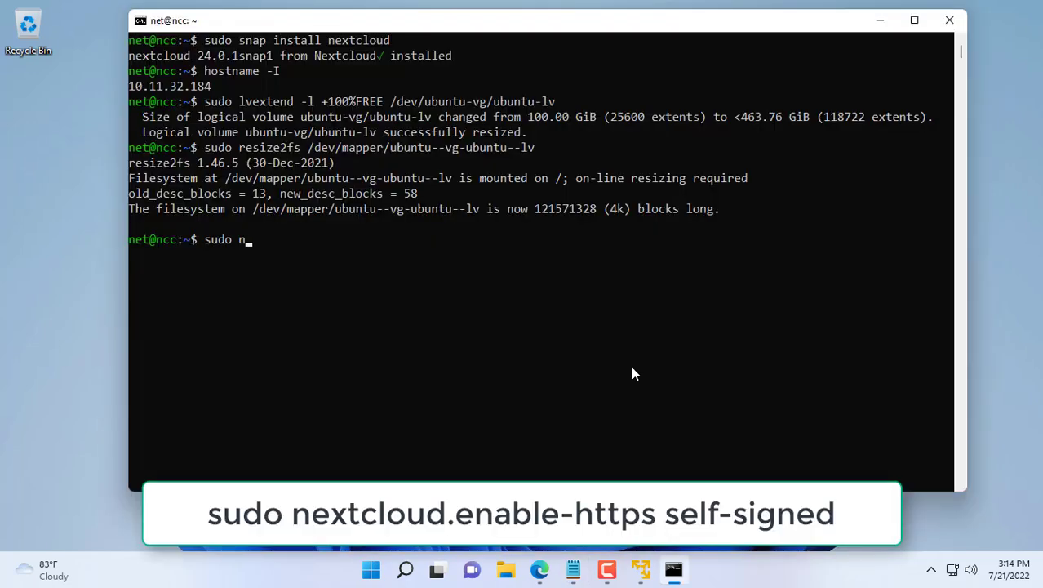
{"action": "type", "text": "extcloud.enable-https s"}
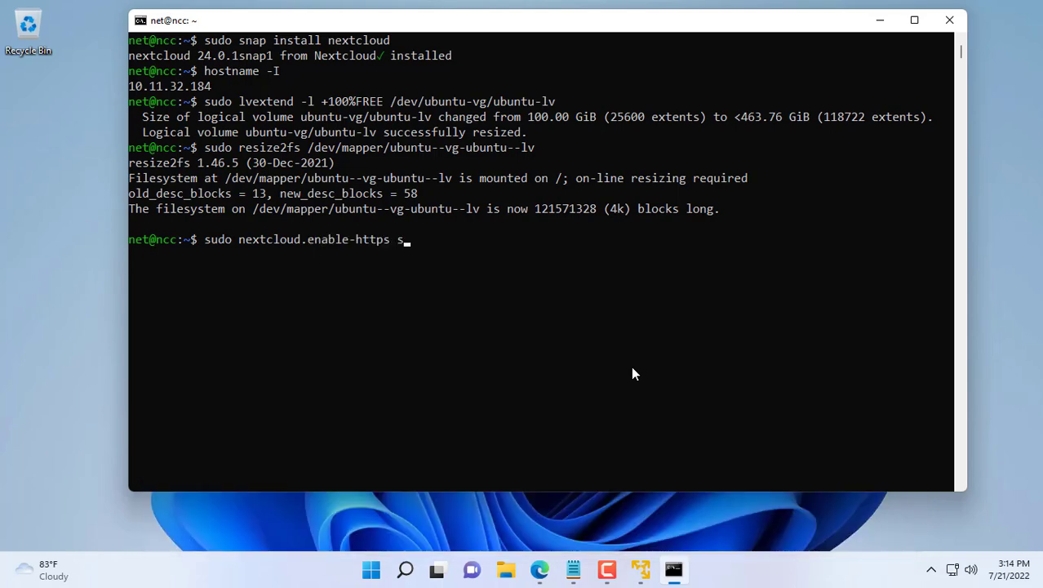
{"action": "type", "text": "elf-signed"}
{"action": "key", "text": "Return"}
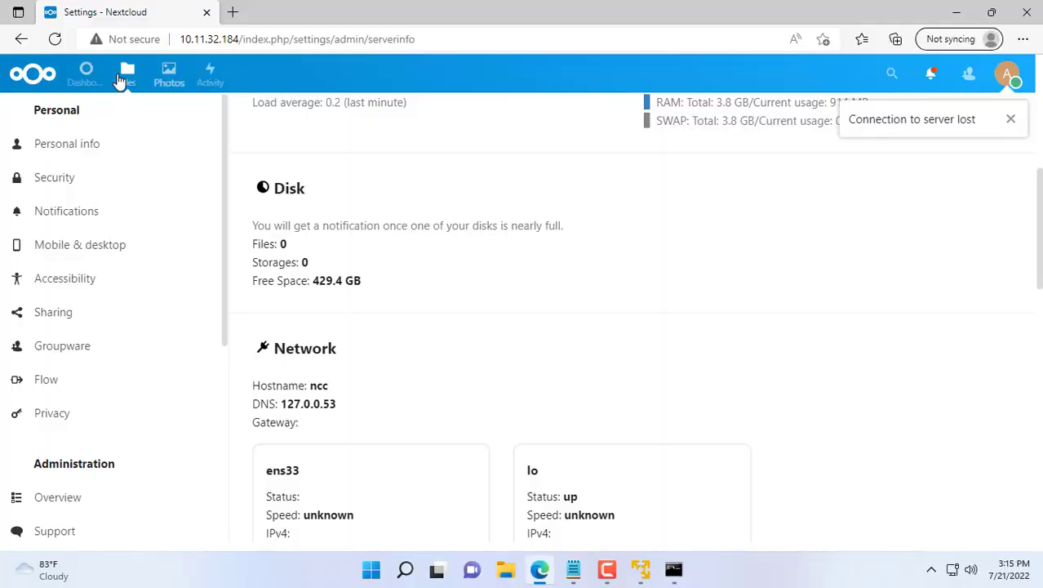
Step: Reload Nextcloud and proceed past the certificate warning so it loads over https
{"action": "left_click", "coordinate": [55, 39]}
{"action": "left_click", "coordinate": [326, 370]}
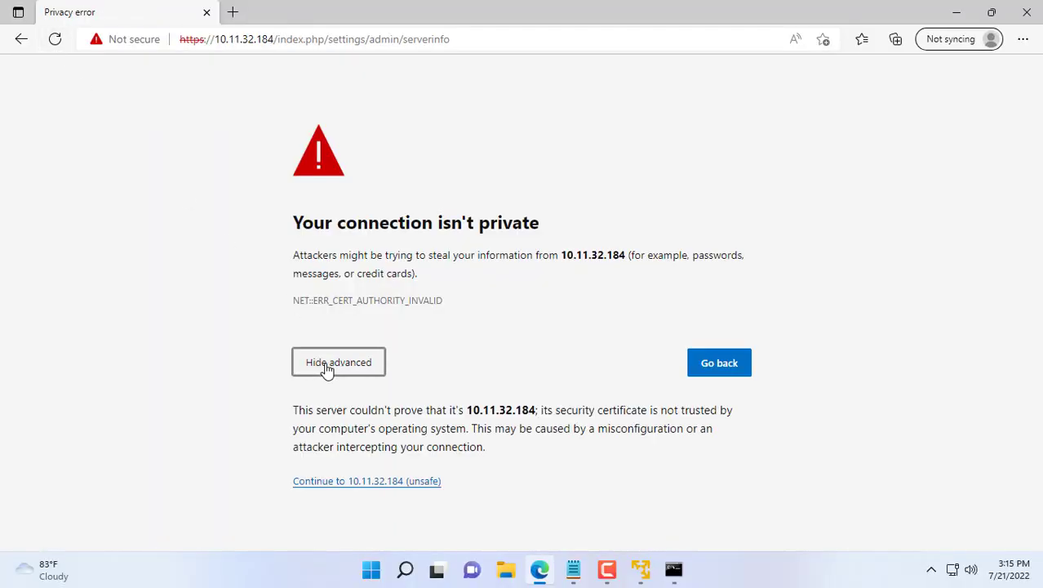
{"action": "left_click", "coordinate": [368, 487]}
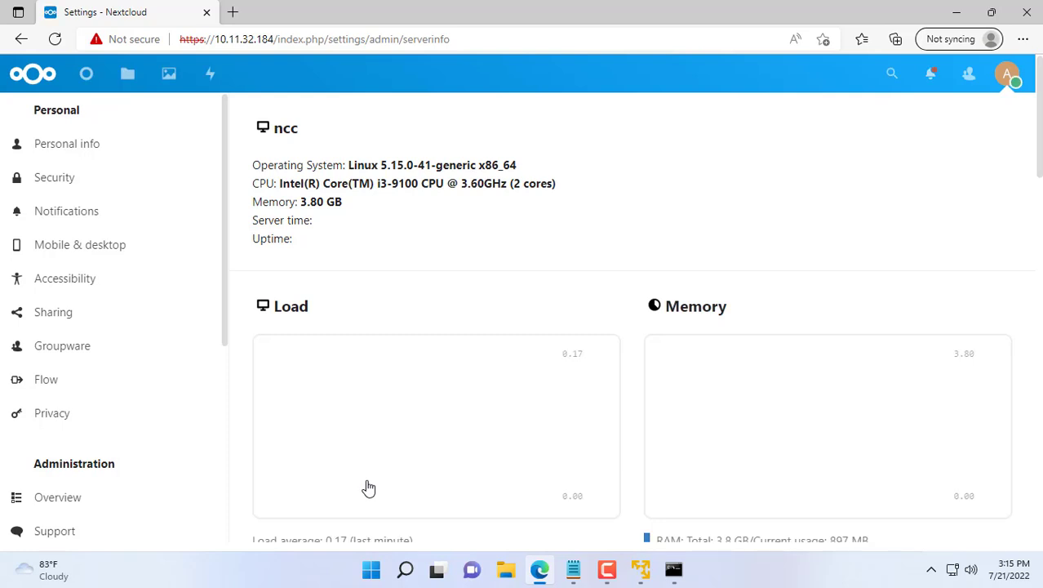
{"action": "double_click", "coordinate": [194, 39]}
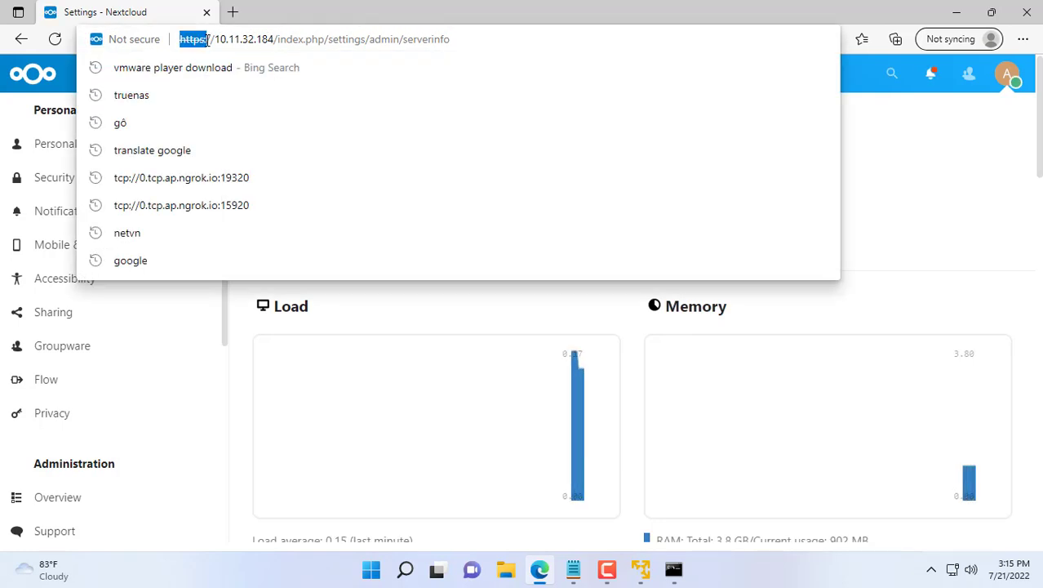
{"action": "left_click", "coordinate": [906, 186]}
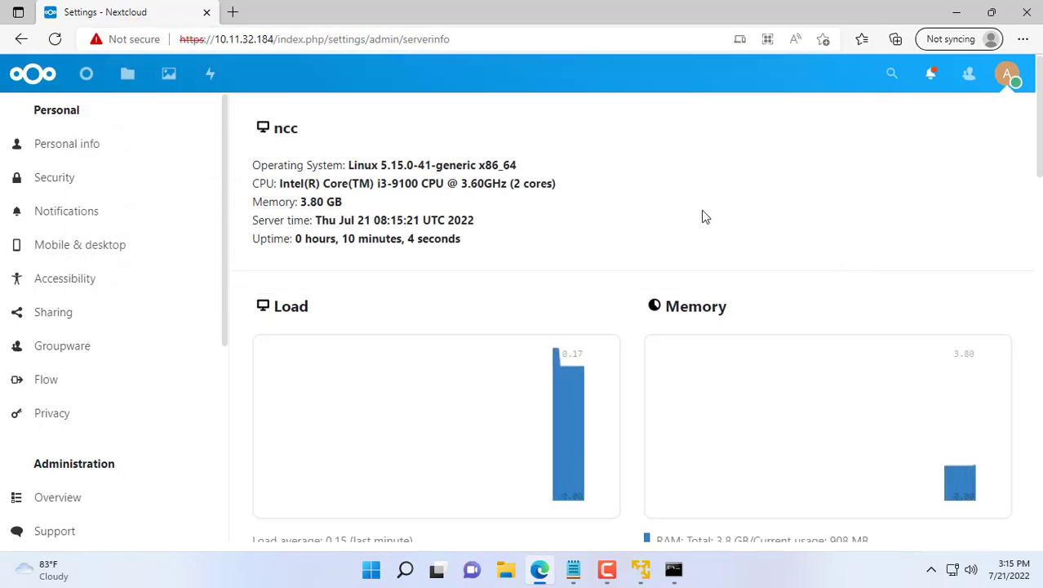
{"action": "scroll", "coordinate": [704, 216], "scroll_direction": "down", "scroll_amount": 3}
Step: Upload build cloud storage.txt from the computer into Nextcloud Files
{"action": "left_click", "coordinate": [129, 82]}
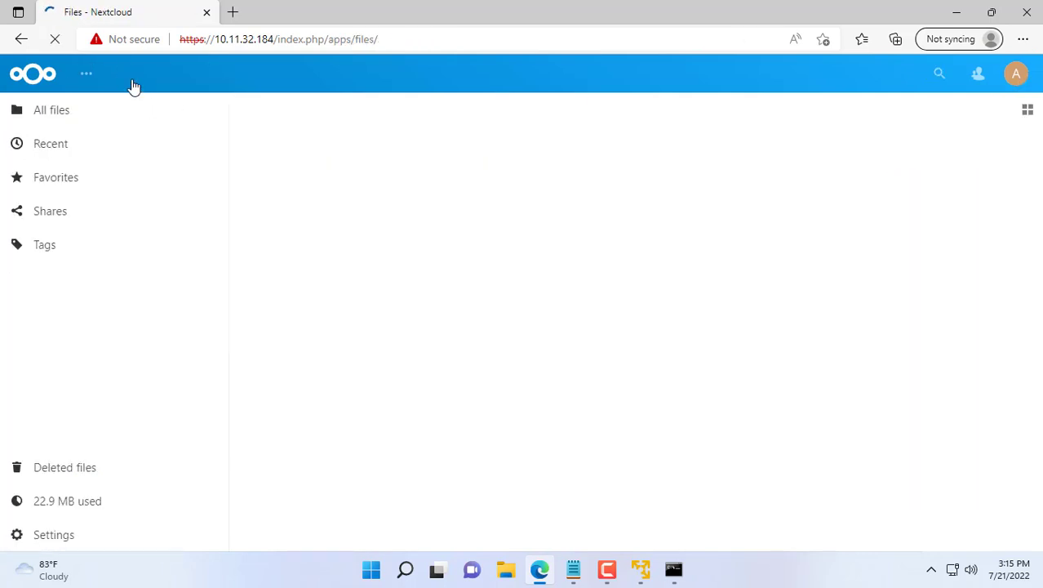
{"action": "left_click", "coordinate": [293, 110]}
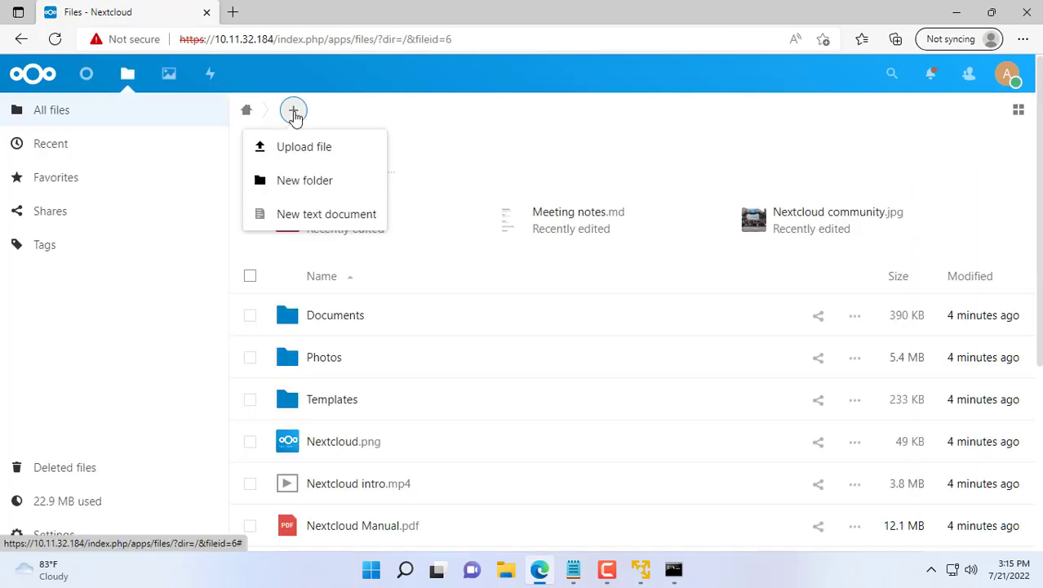
{"action": "left_click", "coordinate": [289, 145]}
{"action": "left_click", "coordinate": [188, 147]}
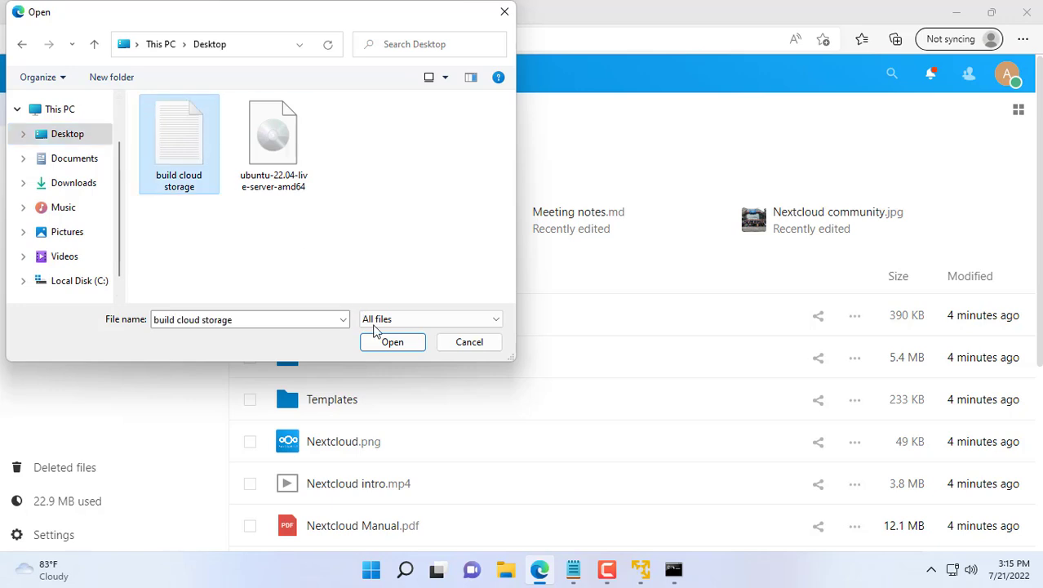
{"action": "left_click", "coordinate": [392, 343]}
Step: Preview build cloud storage.txt, close the viewer and minimize the browser
{"action": "scroll", "coordinate": [430, 310], "scroll_direction": "down", "scroll_amount": 1}
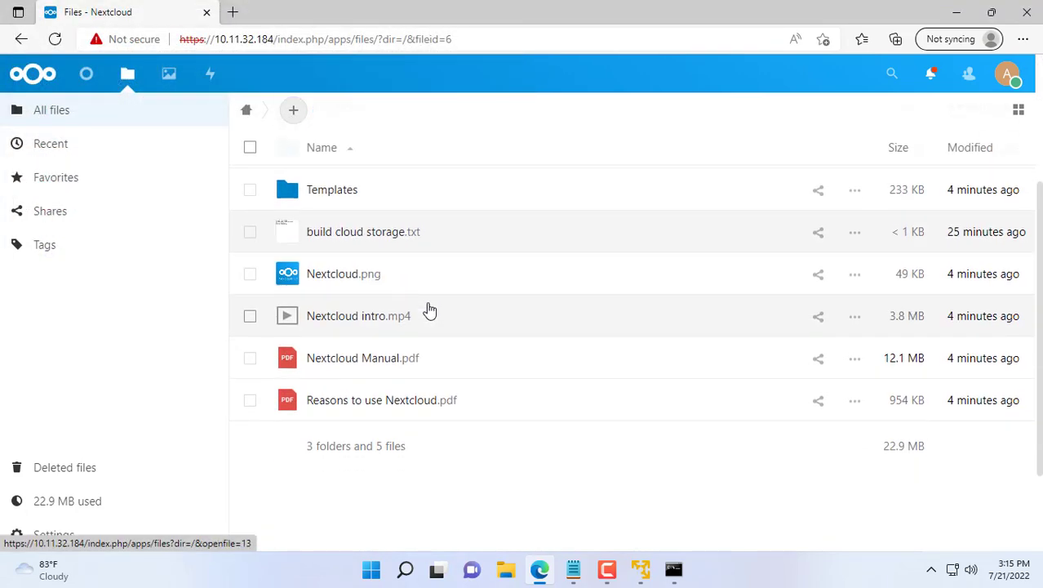
{"action": "left_click", "coordinate": [310, 235]}
{"action": "left_click_drag", "start_coordinate": [295, 199], "coordinate": [439, 254]}
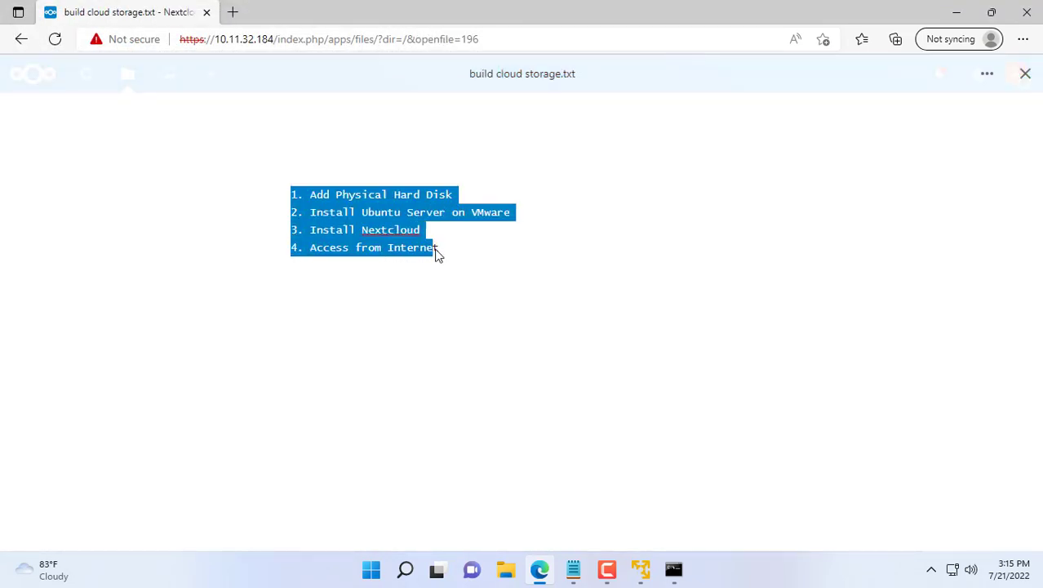
{"action": "left_click", "coordinate": [437, 262]}
{"action": "left_click", "coordinate": [1025, 73]}
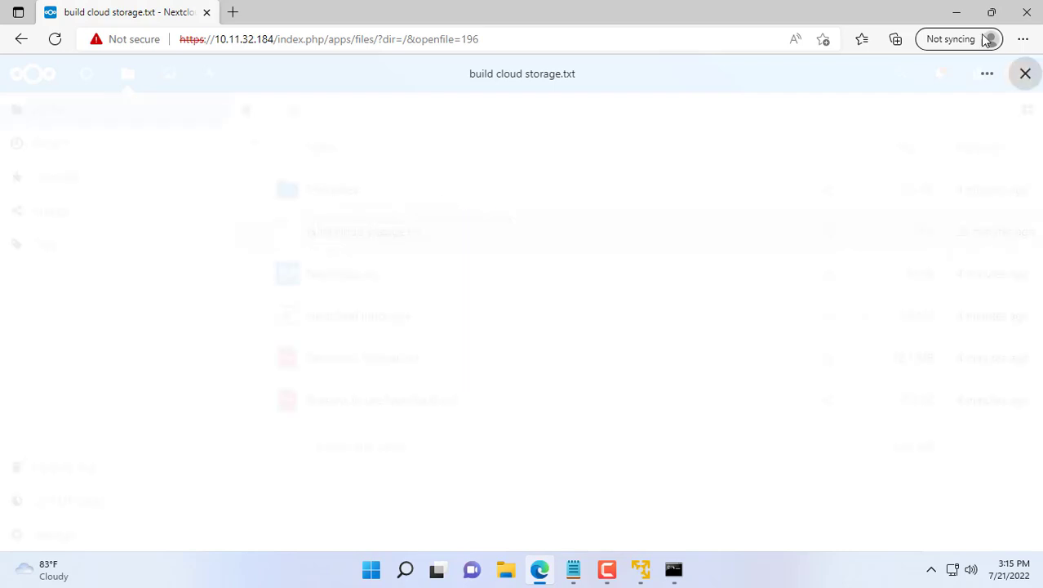
{"action": "left_click", "coordinate": [961, 14]}
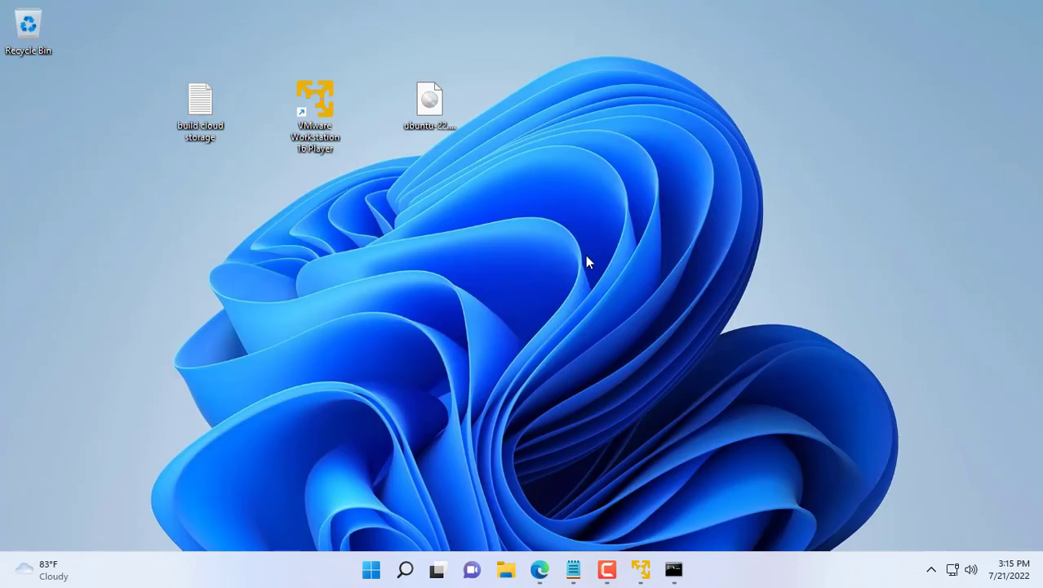
Step: Open /var/snap/nextcloud/current/nextcloud/config/config.php in nano with sudo
{"action": "left_click", "coordinate": [673, 569]}
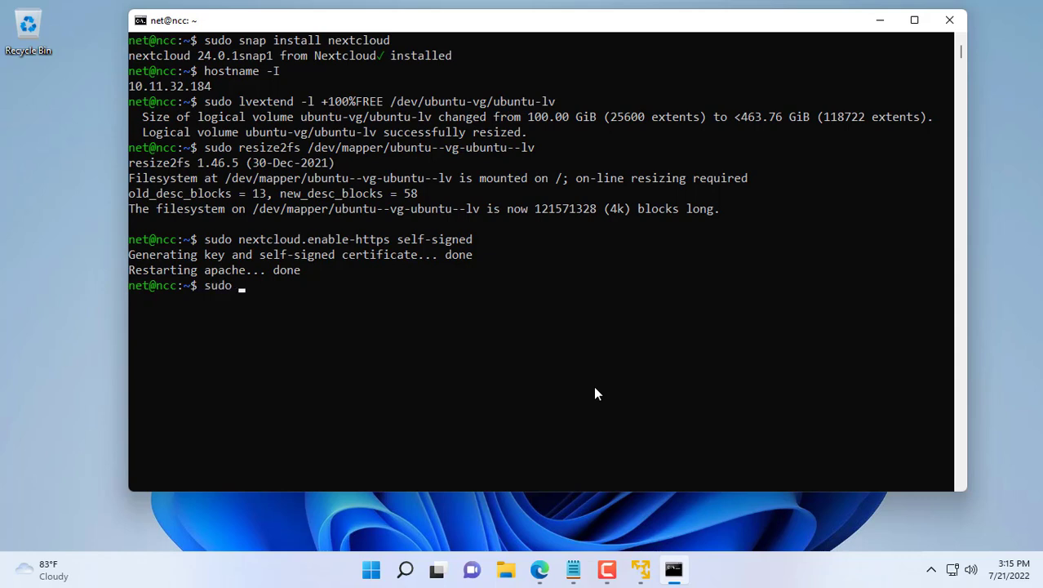
{"action": "key", "text": "BackSpace"}
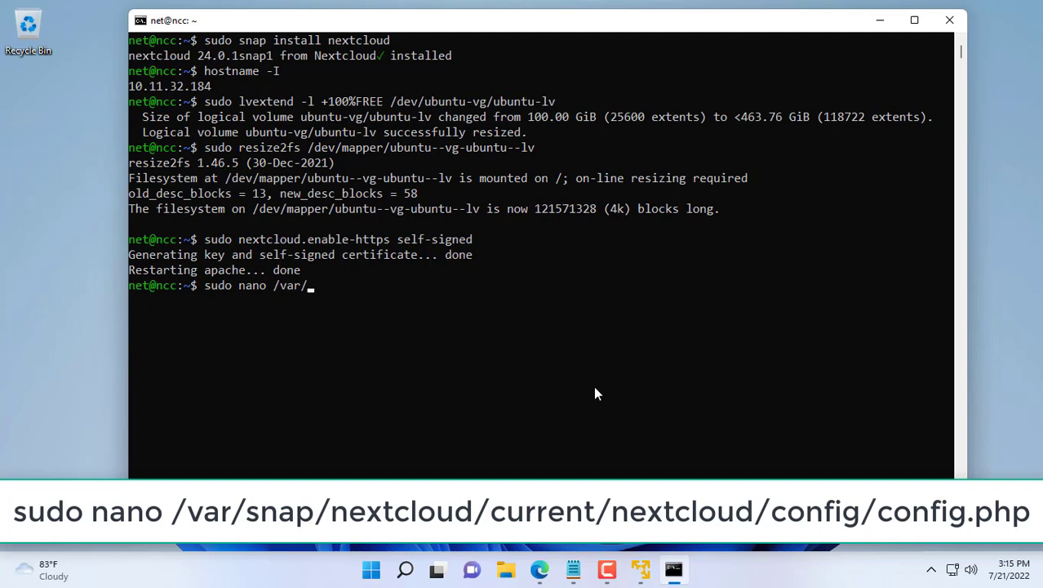
{"action": "type", "text": "nextcloud/"}
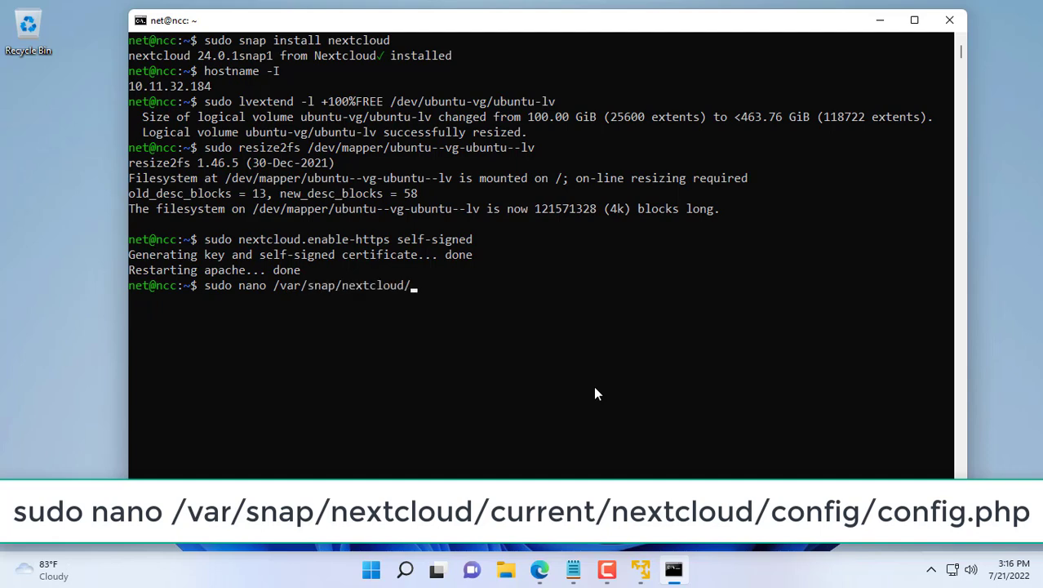
{"action": "type", "text": "current/n"}
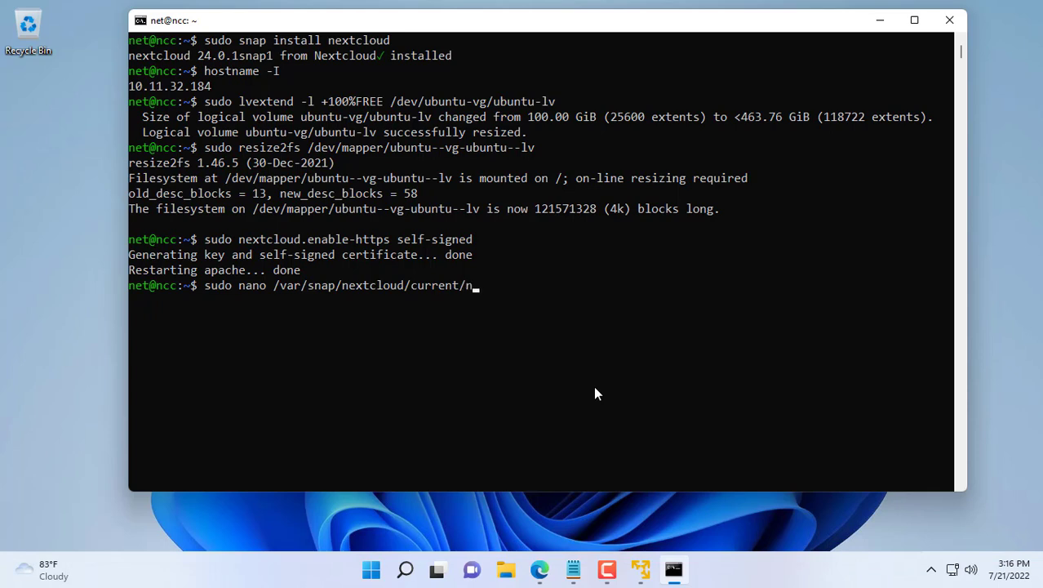
{"action": "key", "text": "Tab"}
{"action": "type", "text": "co"}
{"action": "key", "text": "Tab"}
{"action": "type", "text": "config.p"}
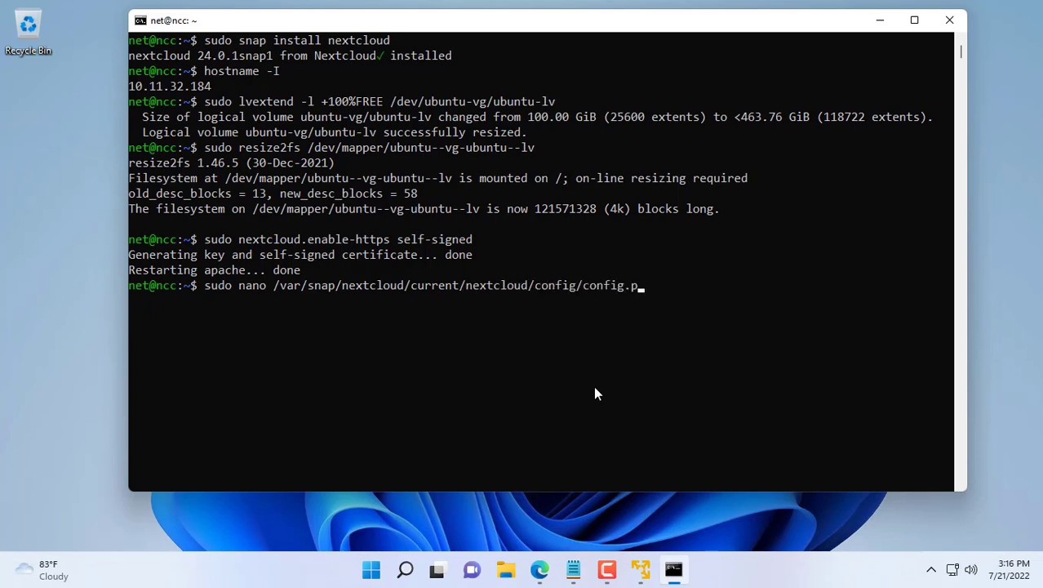
{"action": "key", "text": "Tab"}
{"action": "key", "text": "Return"}
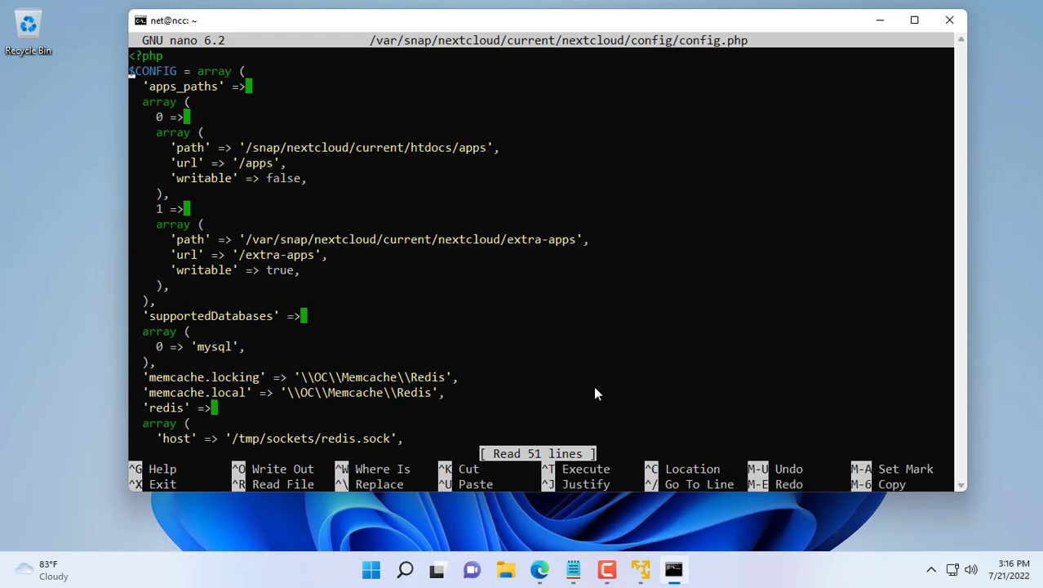
Step: Replace the trusted domain 10.11.32.184 with '*' in config.php
{"action": "key", "text": "Down"}
{"action": "key", "text": "Down"}
{"action": "key", "text": "Down"}
{"action": "key", "text": "Down"}
{"action": "key", "text": "Down"}
{"action": "key", "text": "Down"}
{"action": "key", "text": "Down"}
{"action": "key", "text": "Down"}
{"action": "key", "text": "Down"}
{"action": "key", "text": "Down"}
{"action": "key", "text": "Down"}
{"action": "key", "text": "Down"}
{"action": "key", "text": "Down"}
{"action": "key", "text": "Down"}
{"action": "key", "text": "Down"}
{"action": "key", "text": "Down"}
{"action": "key", "text": "Down"}
{"action": "key", "text": "Down"}
{"action": "key", "text": "Down"}
{"action": "key", "text": "Down"}
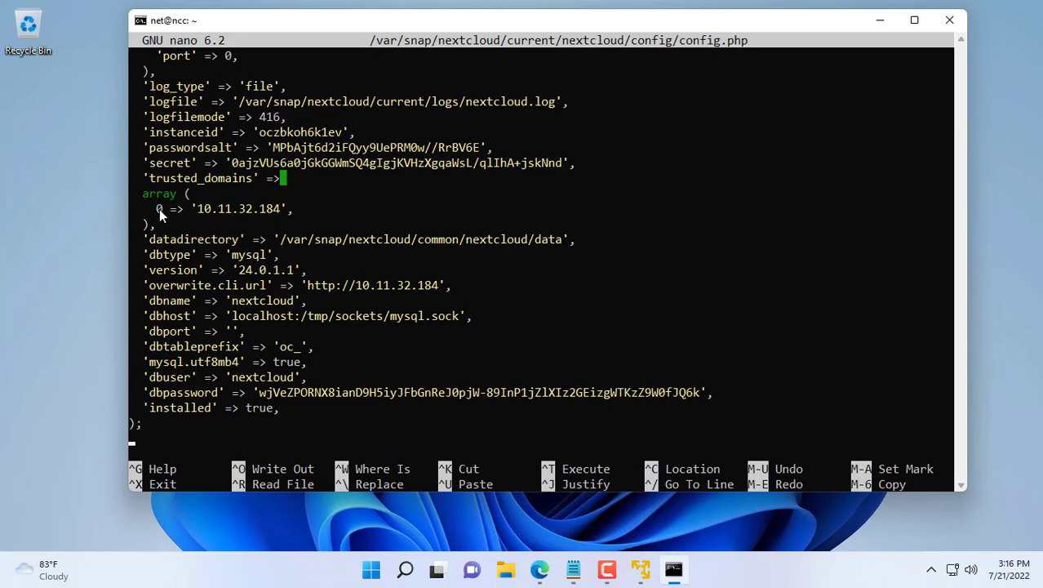
{"action": "left_click_drag", "start_coordinate": [189, 209], "coordinate": [290, 209]}
{"action": "left_click", "coordinate": [191, 207]}
{"action": "left_click_drag", "start_coordinate": [195, 208], "coordinate": [290, 210]}
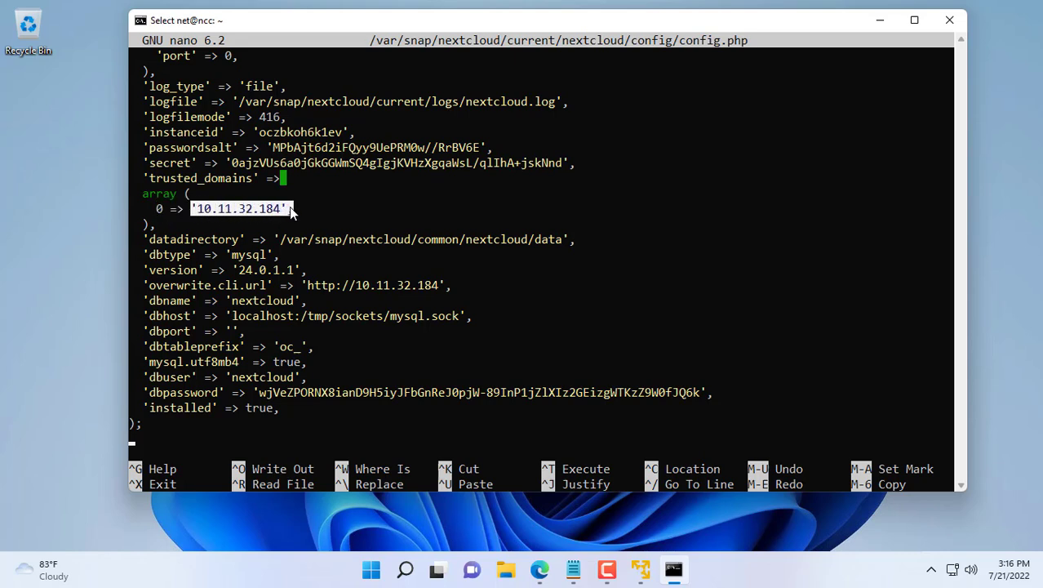
{"action": "key", "text": "Return"}
{"action": "key", "text": "BackSpace"}
{"action": "key", "text": "BackSpace"}
{"action": "key", "text": "BackSpace"}
{"action": "key", "text": "BackSpace"}
{"action": "key", "text": "BackSpace"}
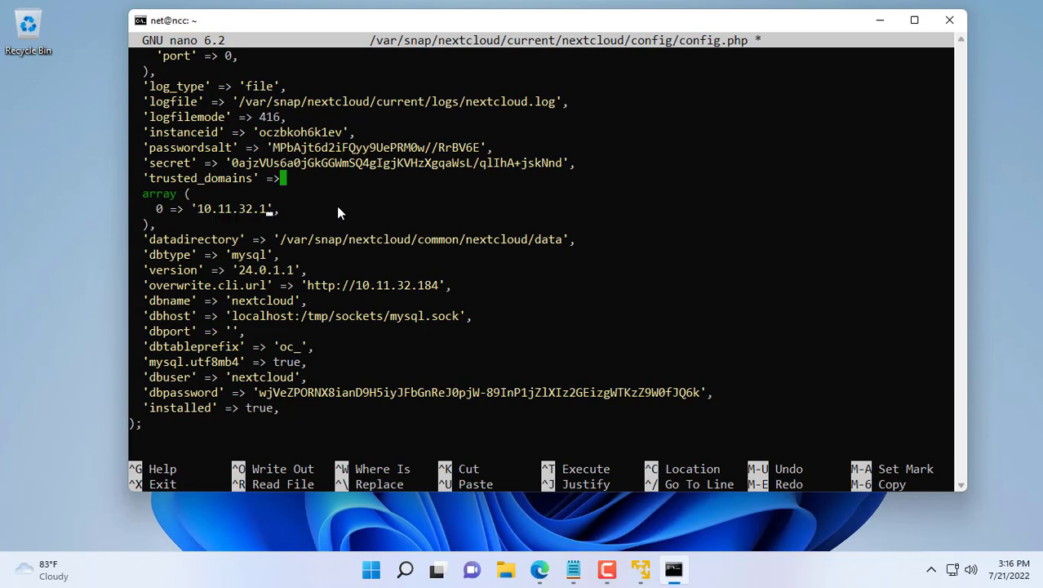
{"action": "key", "text": "BackSpace"}
{"action": "key", "text": "BackSpace"}
{"action": "key", "text": "BackSpace"}
{"action": "key", "text": "BackSpace"}
{"action": "key", "text": "BackSpace"}
{"action": "key", "text": "BackSpace"}
{"action": "key", "text": "BackSpace"}
{"action": "type", "text": "*"}
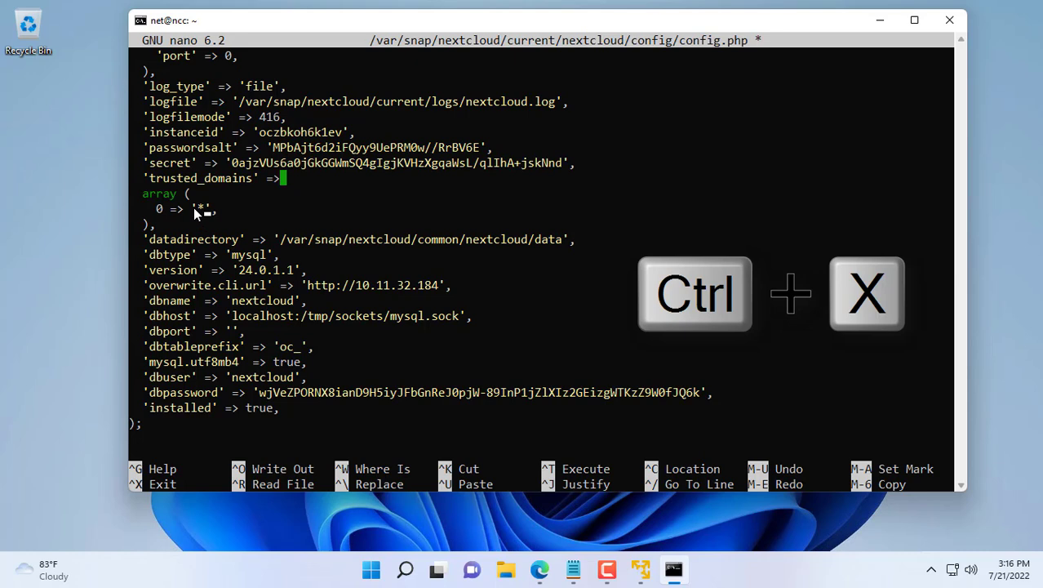
Step: Save config.php and exit nano
{"action": "left_click_drag", "start_coordinate": [193, 208], "coordinate": [223, 212]}
{"action": "key", "text": "ctrl+x"}
{"action": "key", "text": "ctrl+x"}
{"action": "key", "text": "y"}
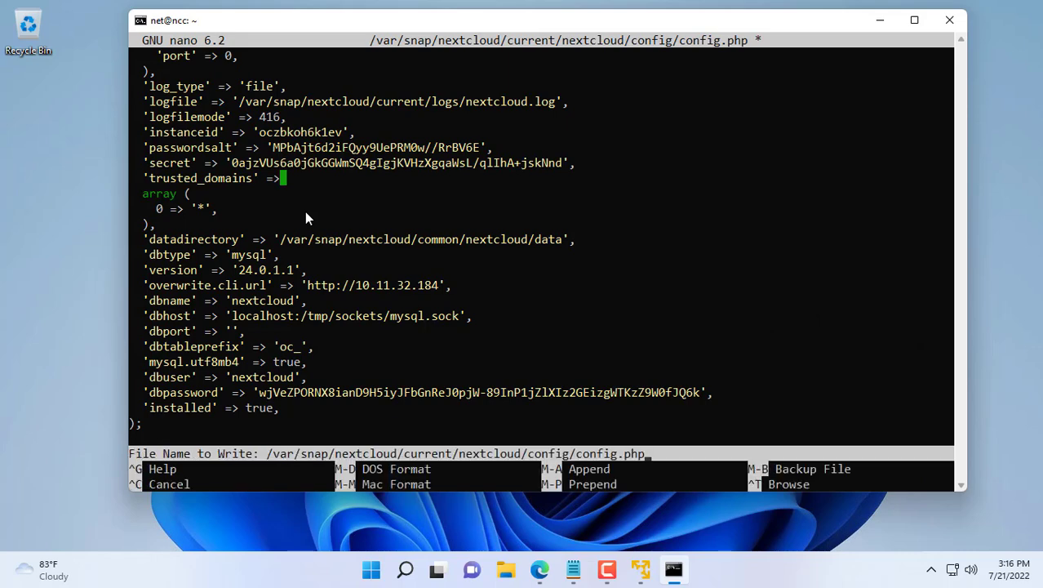
{"action": "key", "text": "Return"}
Step: Clear the terminal and install ngrok with 'sudo snap install ngrok'
{"action": "key", "text": "Return"}
{"action": "type", "text": "clear"}
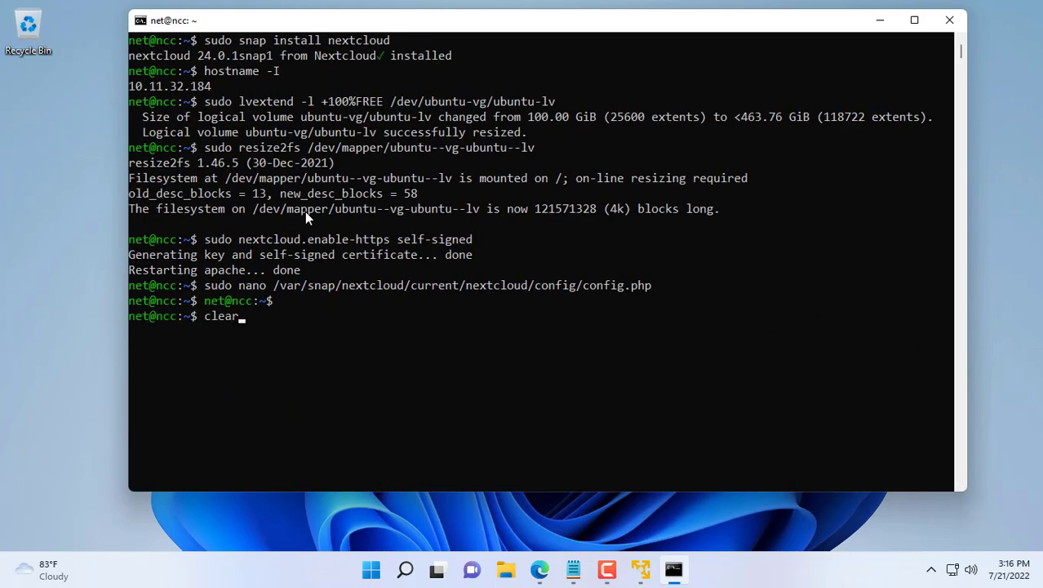
{"action": "key", "text": "Return"}
{"action": "type", "text": "s"}
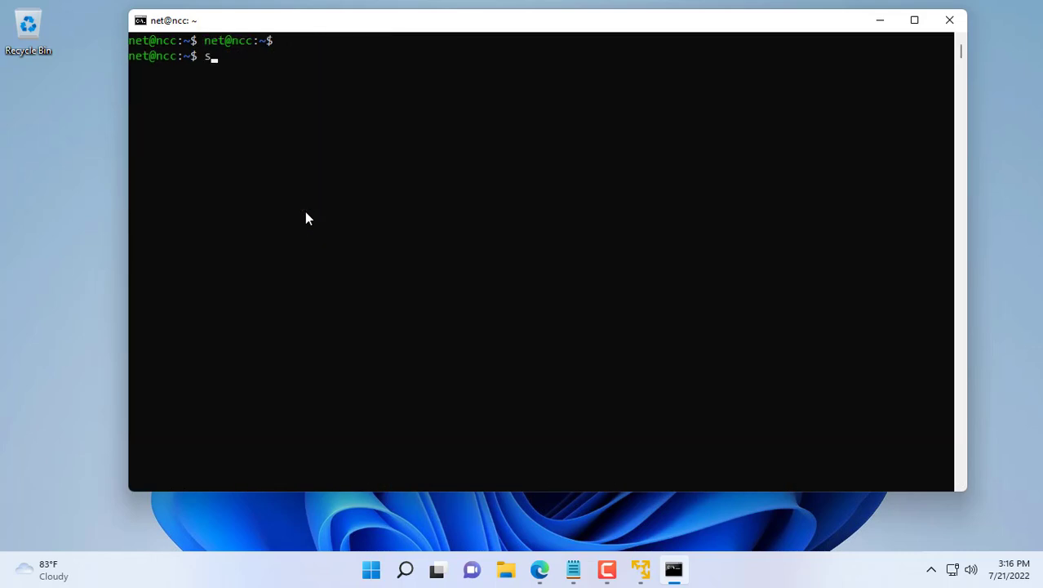
{"action": "type", "text": "udo snap "}
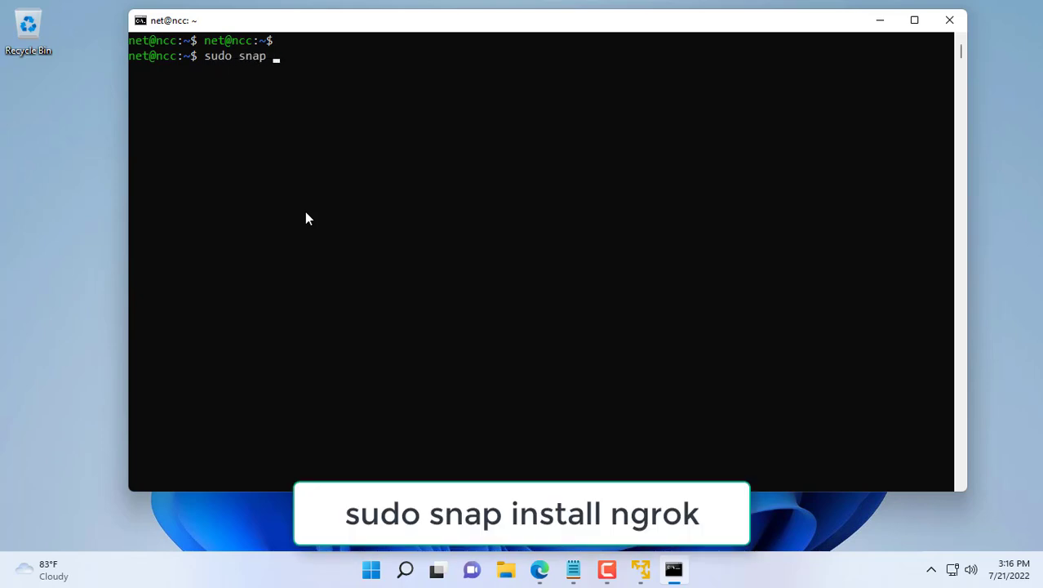
{"action": "type", "text": "install ngrok"}
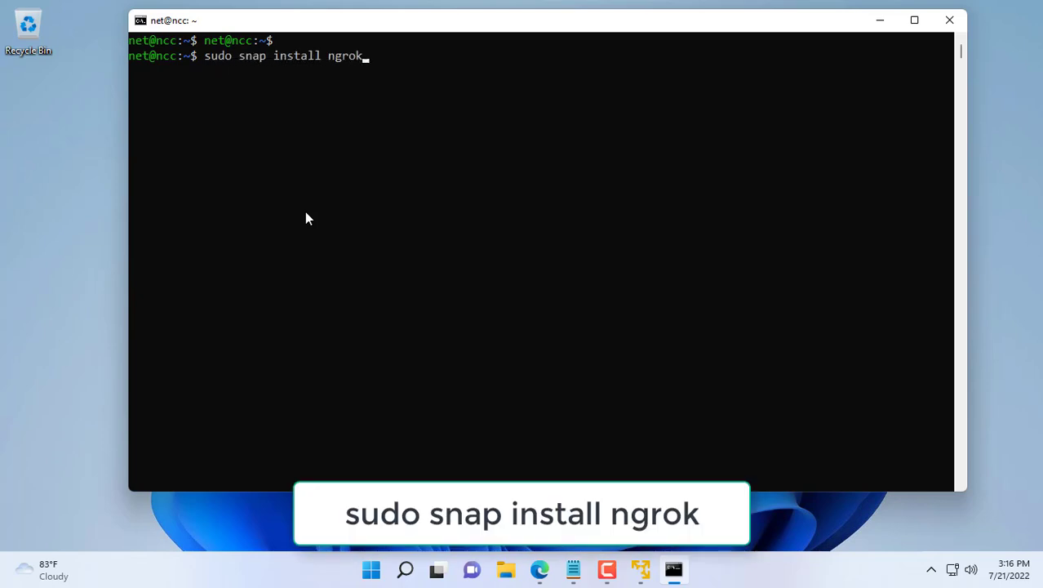
{"action": "key", "text": "Return"}
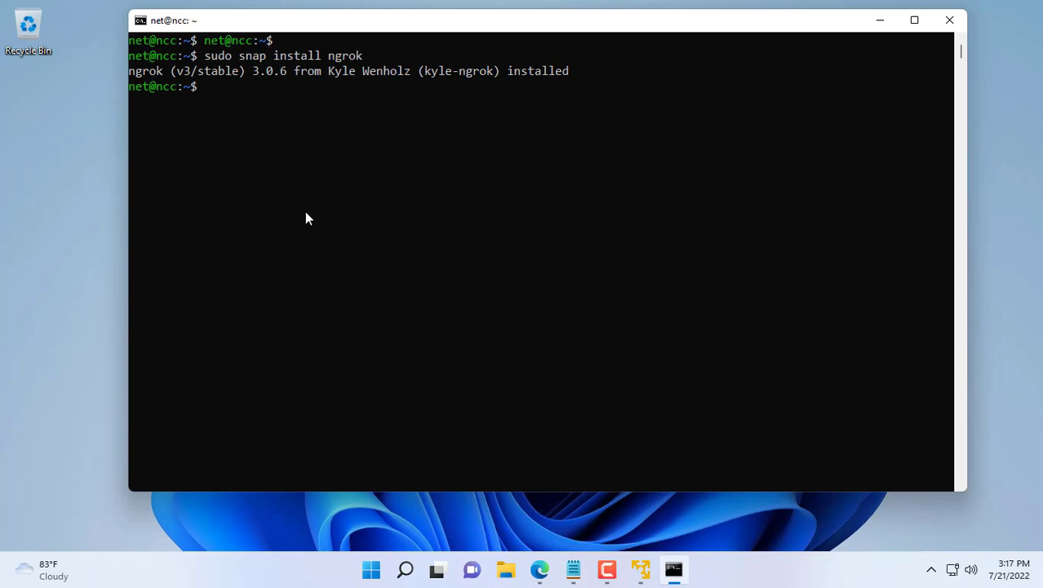
Step: Go to the ngrok website in a new Edge tab and log in to reach Setup & Installation
{"action": "left_click", "coordinate": [892, 24]}
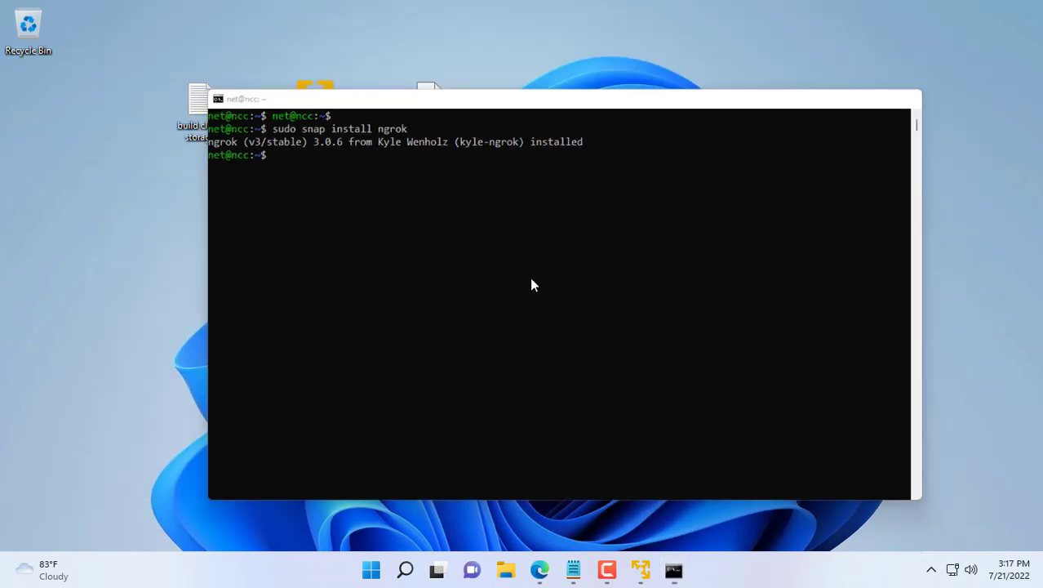
{"action": "left_click", "coordinate": [539, 569]}
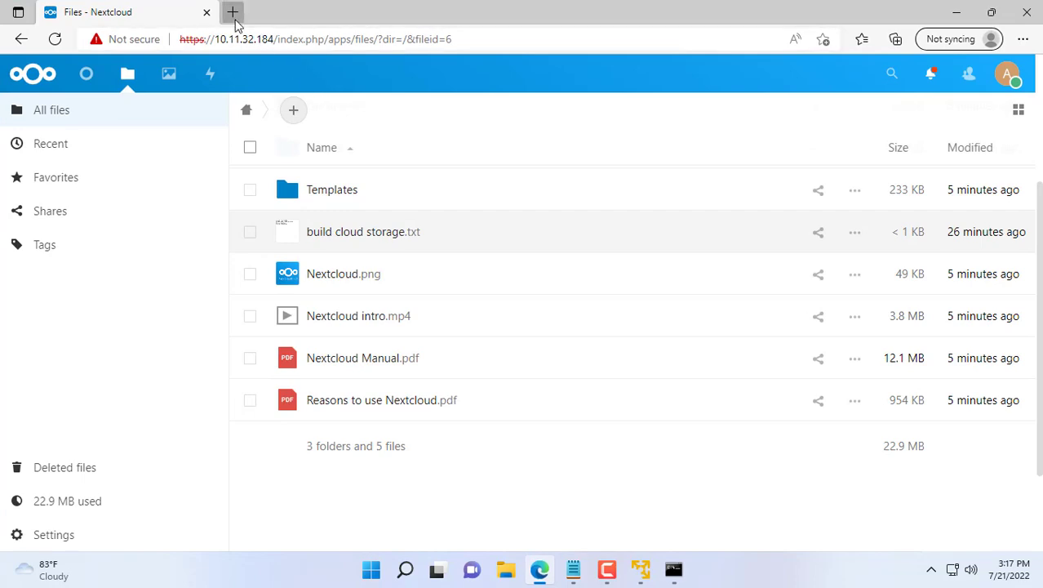
{"action": "left_click", "coordinate": [233, 12]}
{"action": "left_click", "coordinate": [235, 307]}
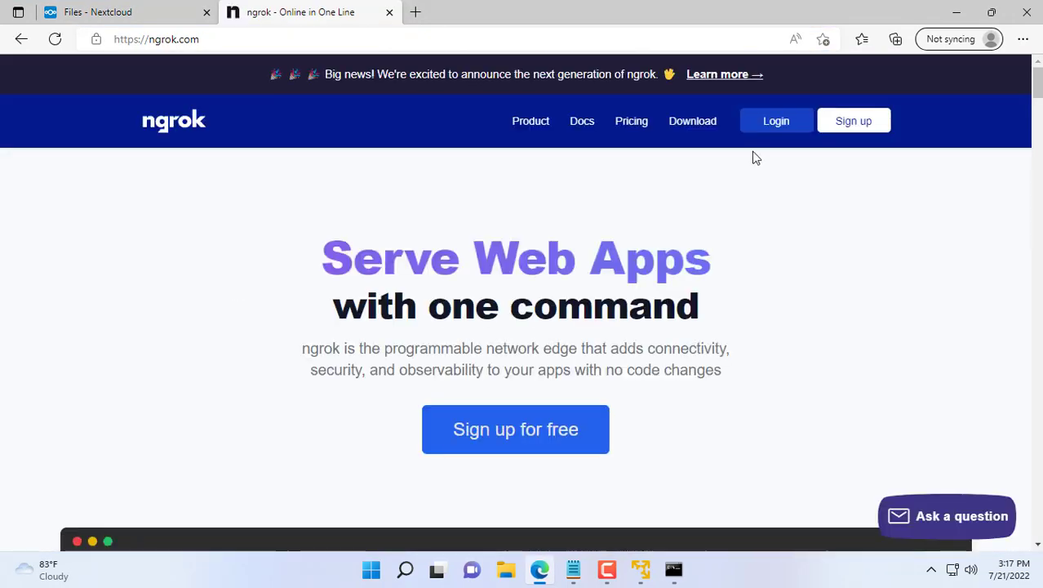
{"action": "left_click", "coordinate": [768, 131]}
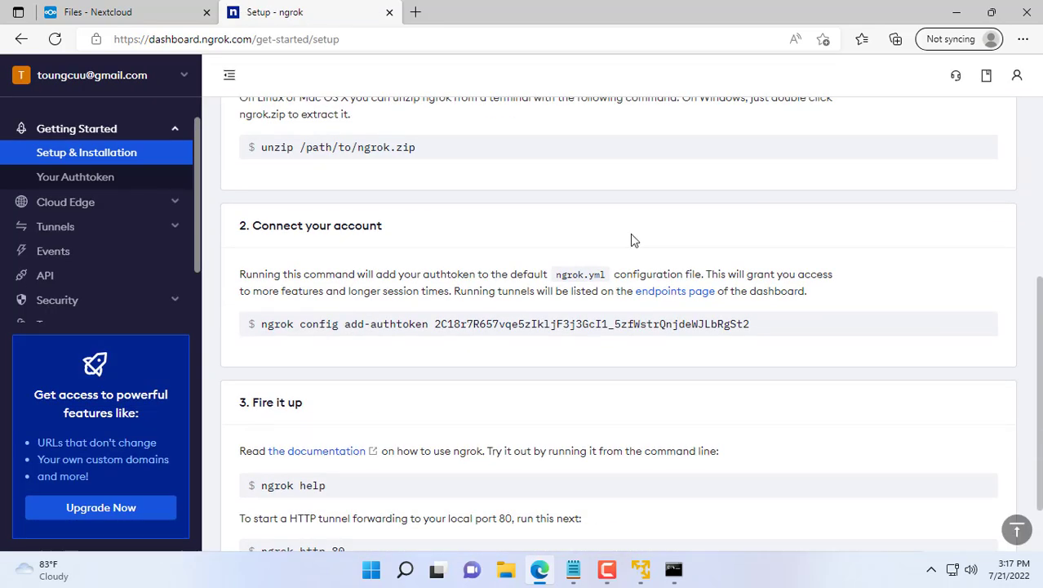
{"action": "left_click_drag", "start_coordinate": [242, 225], "coordinate": [410, 228]}
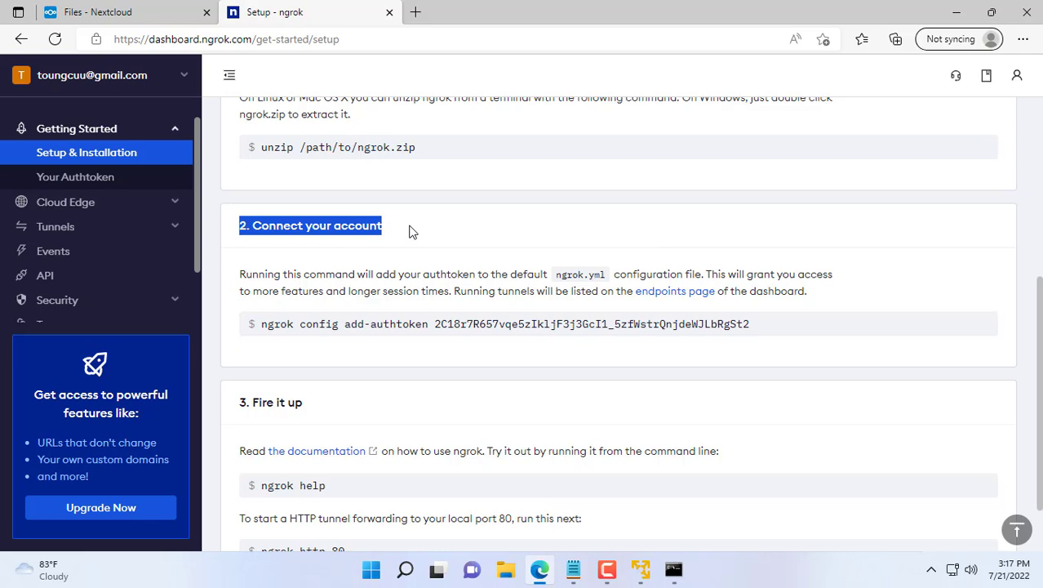
Step: Copy the ngrok authtoken command from the dashboard and run it in the server terminal
{"action": "triple_click", "coordinate": [329, 324]}
{"action": "left_click", "coordinate": [370, 299]}
{"action": "left_click", "coordinate": [396, 296]}
{"action": "key", "text": "alt+Tab"}
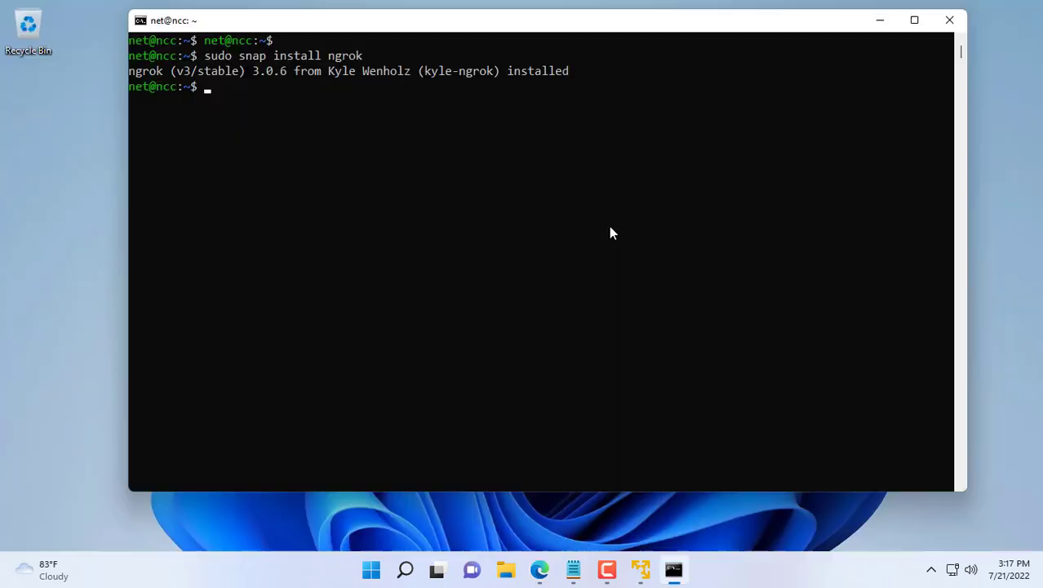
{"action": "right_click", "coordinate": [533, 220]}
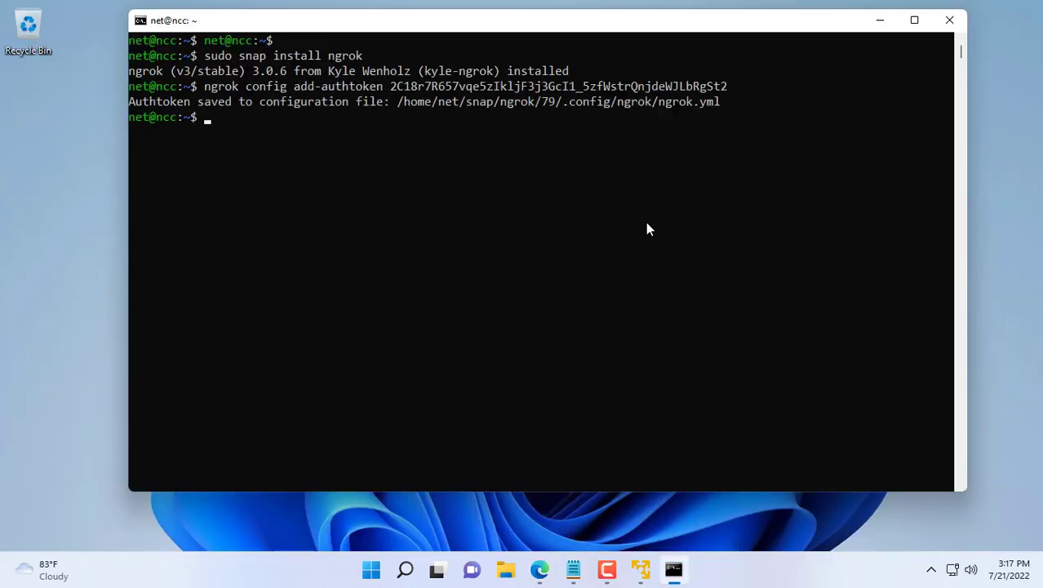
{"action": "left_click_drag", "start_coordinate": [720, 104], "coordinate": [133, 105]}
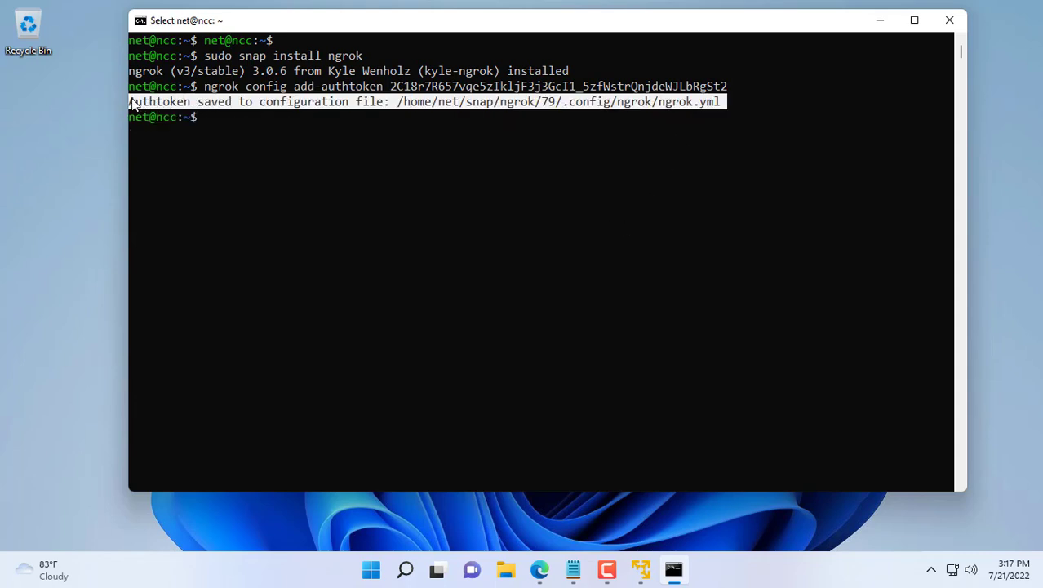
{"action": "right_click", "coordinate": [438, 215]}
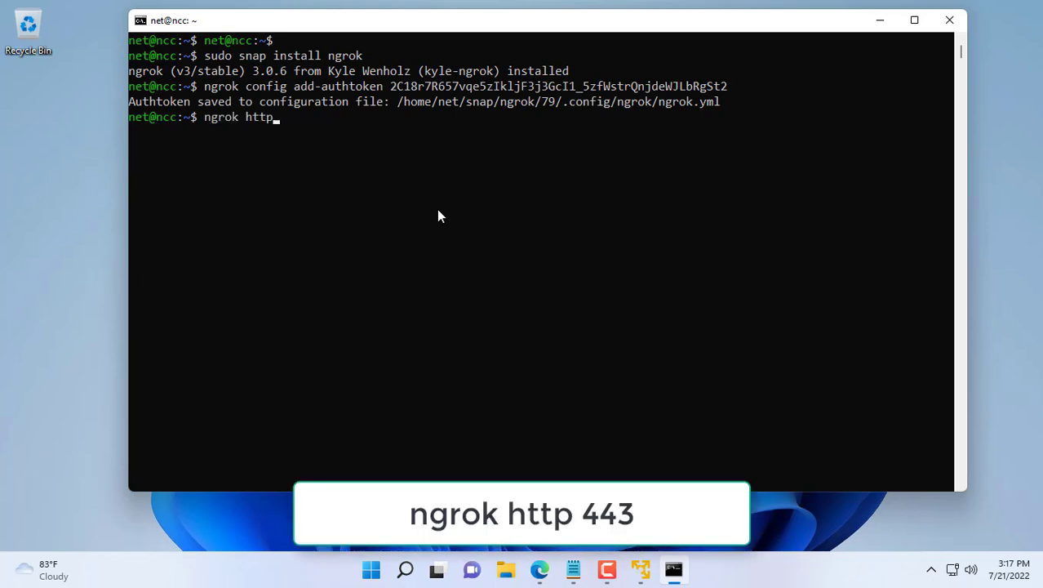
Step: Start an ngrok tunnel to port 443 with 'ngrok http 443' and select the forwarding URL
{"action": "type", "text": "http 443"}
{"action": "key", "text": "Return"}
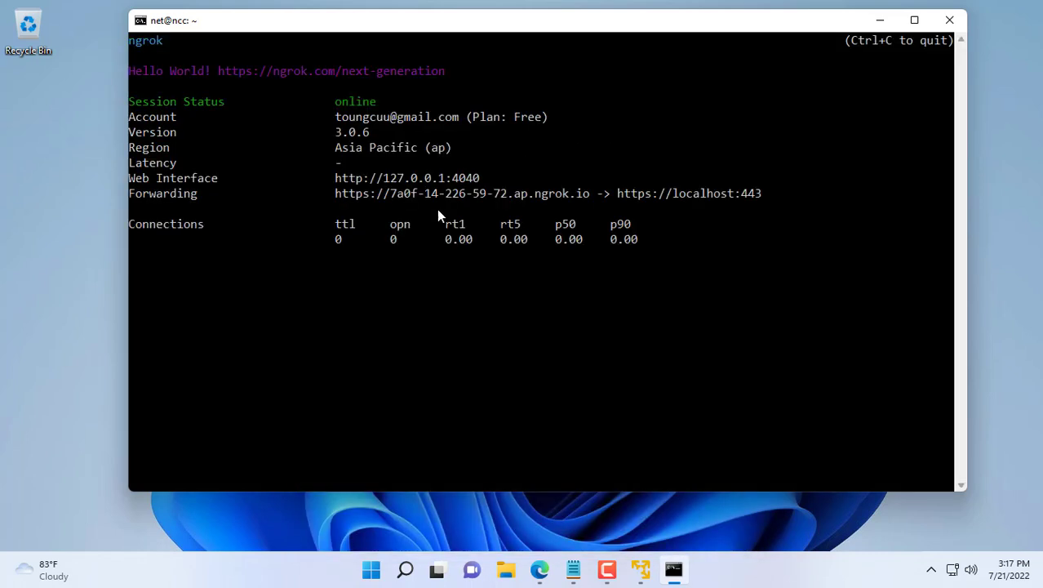
{"action": "left_click_drag", "start_coordinate": [336, 192], "coordinate": [584, 196]}
Step: Copy the ngrok forwarding URL and load it in a new Edge tab
{"action": "key", "text": "ctrl+c"}
{"action": "key", "text": "alt+Tab"}
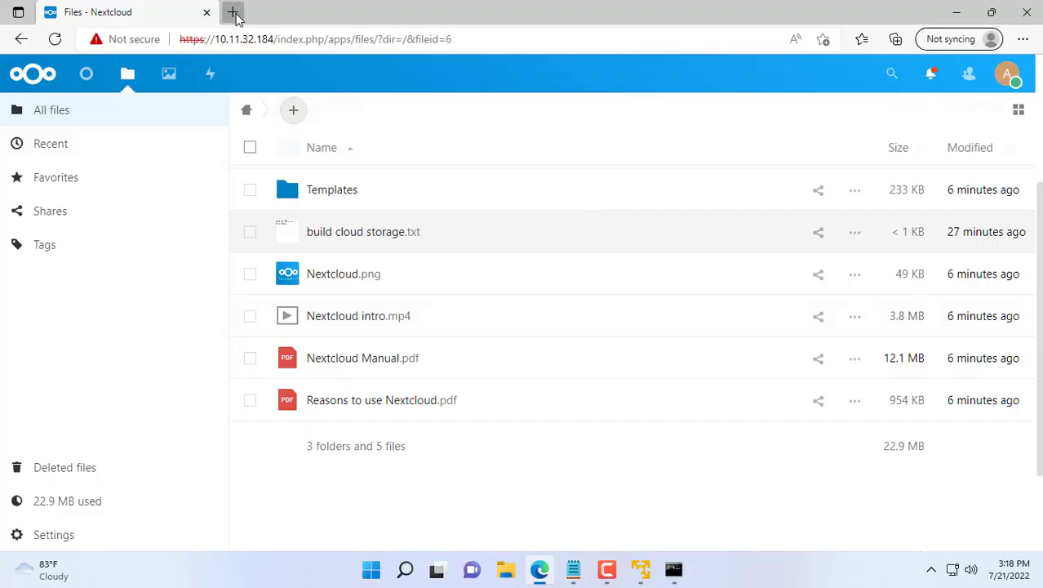
{"action": "left_click", "coordinate": [235, 12]}
{"action": "key", "text": "ctrl+v"}
{"action": "key", "text": "Return"}
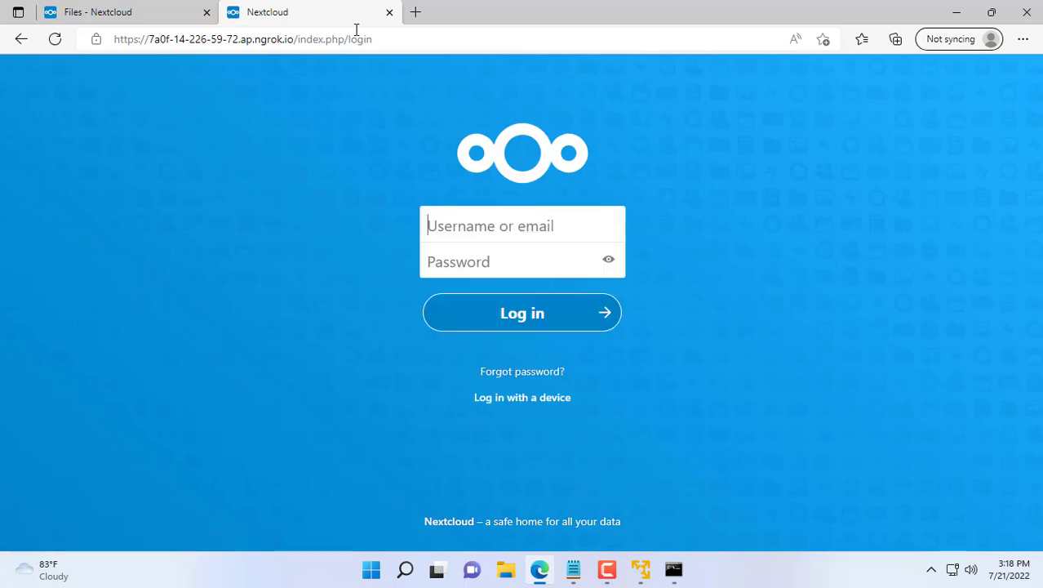
Step: Log in to Nextcloud with the administrator account and decline saving the password
{"action": "key", "text": "Tab"}
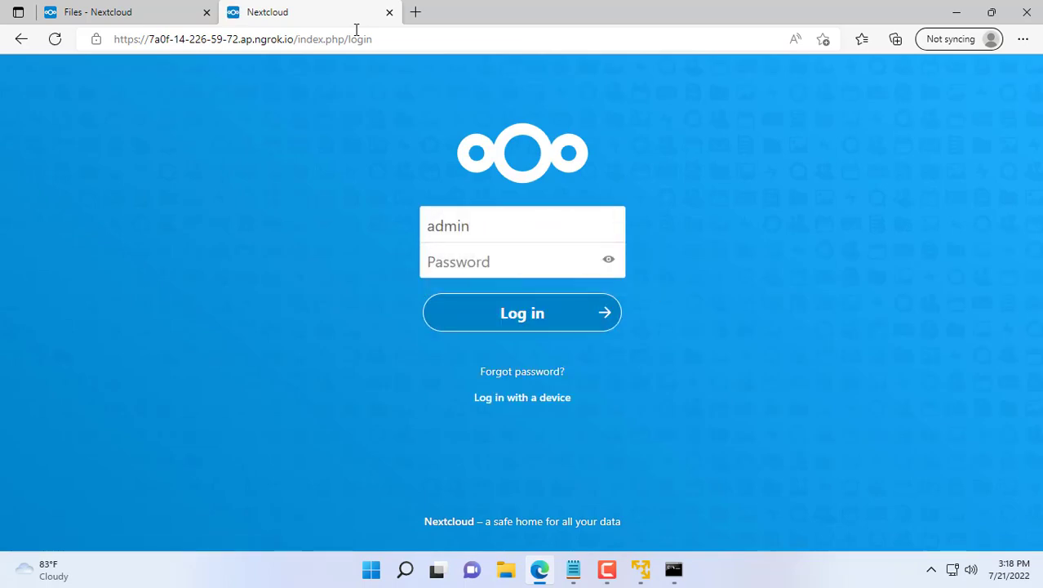
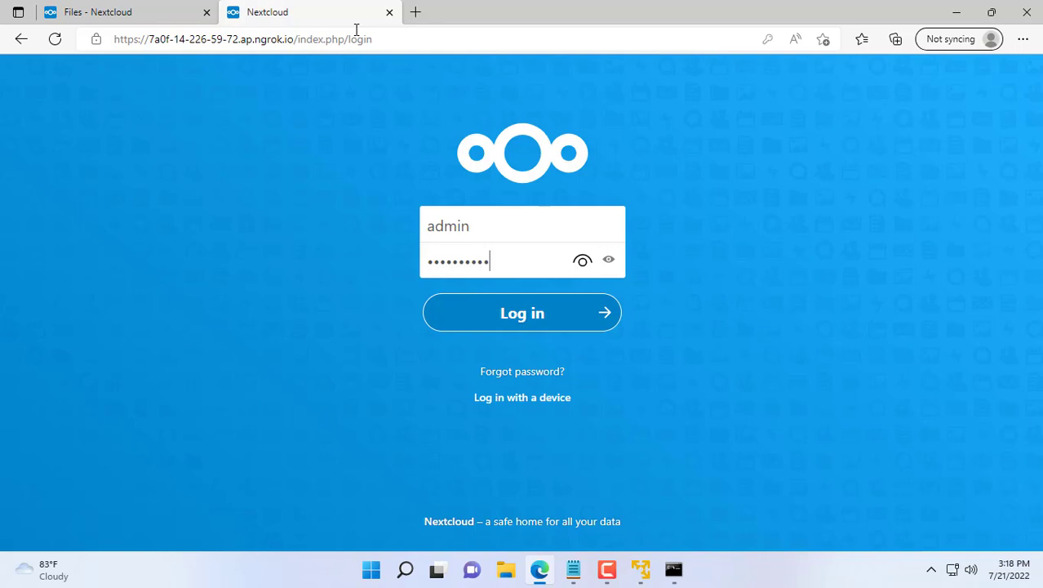
{"action": "left_click", "coordinate": [496, 311]}
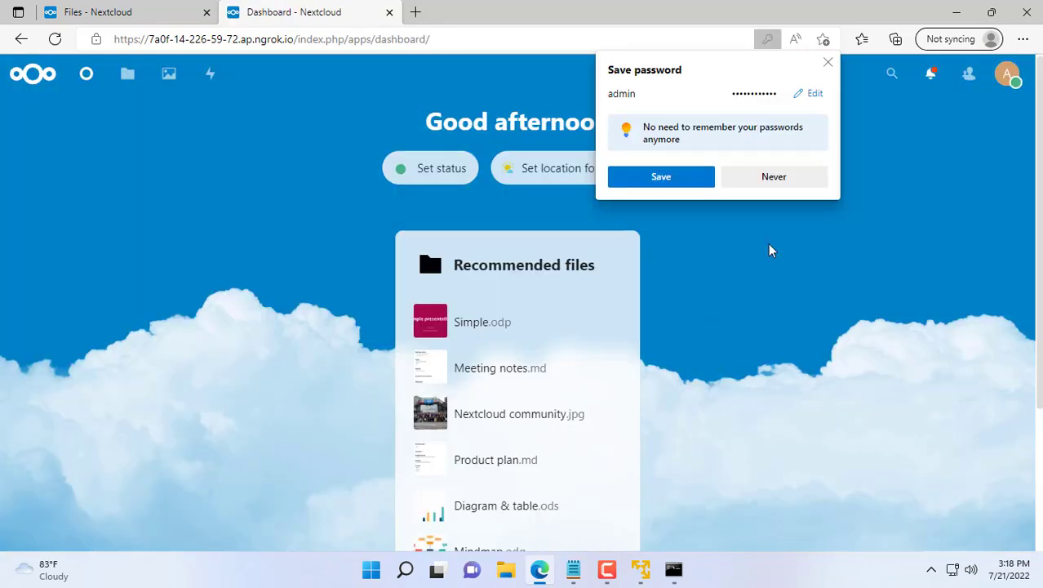
{"action": "left_click", "coordinate": [776, 179]}
Step: Open build cloud storage.txt from Files to show its four steps
{"action": "left_click", "coordinate": [129, 79]}
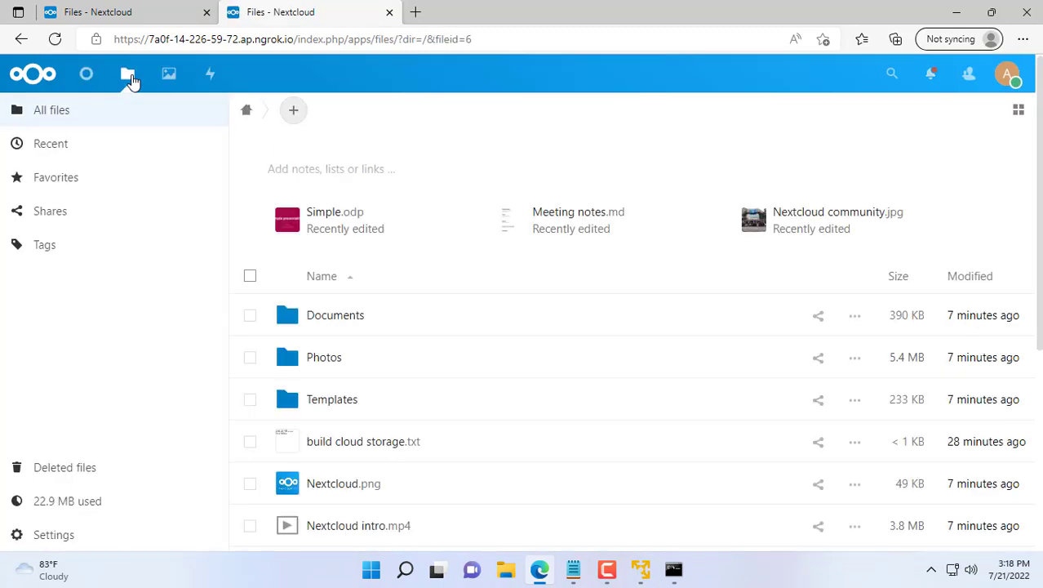
{"action": "left_click", "coordinate": [340, 450]}
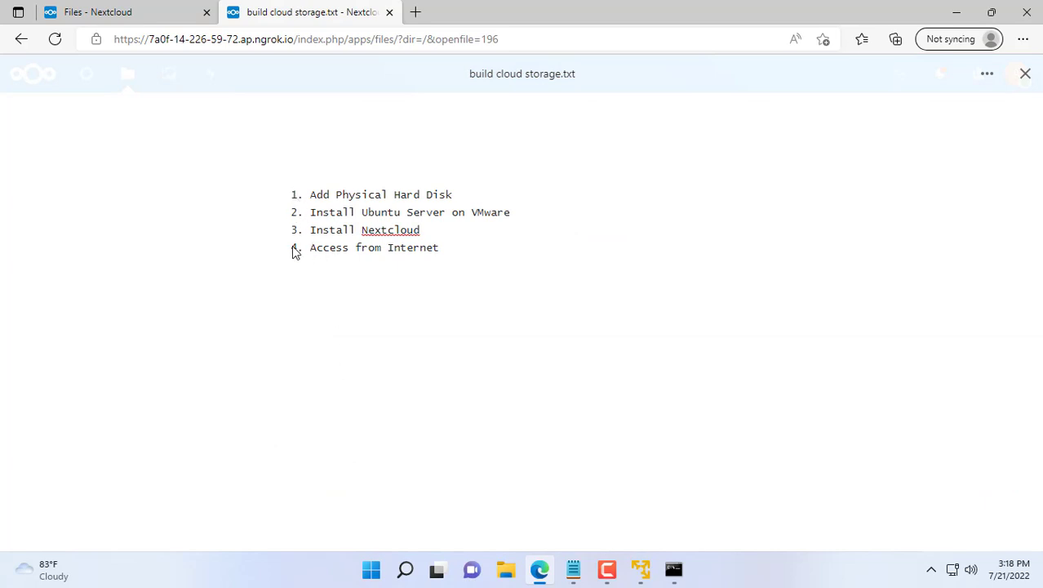
{"action": "left_click_drag", "start_coordinate": [294, 252], "coordinate": [453, 255]}
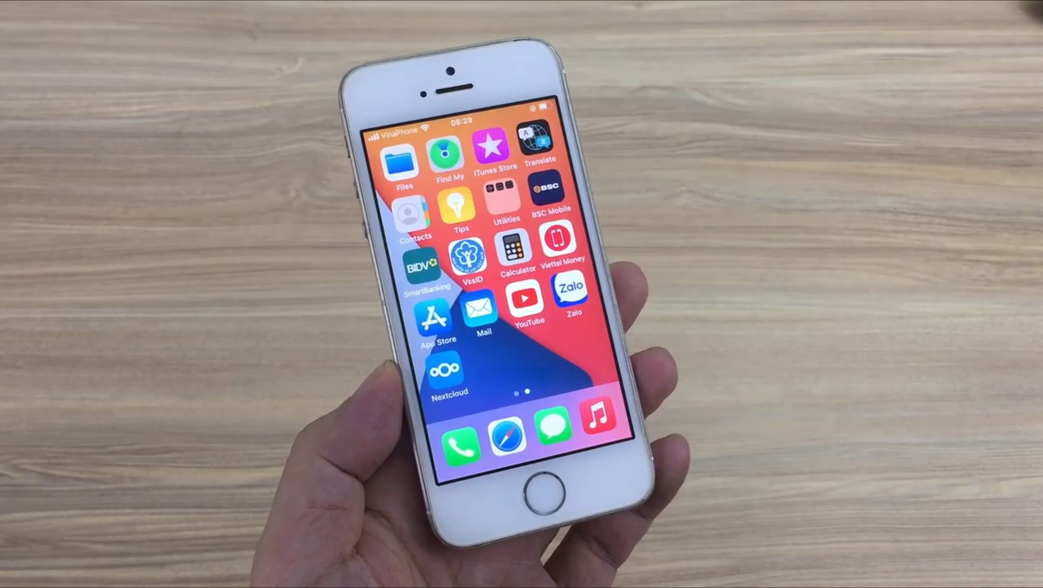
{"action": "left_click", "coordinate": [513, 397]}
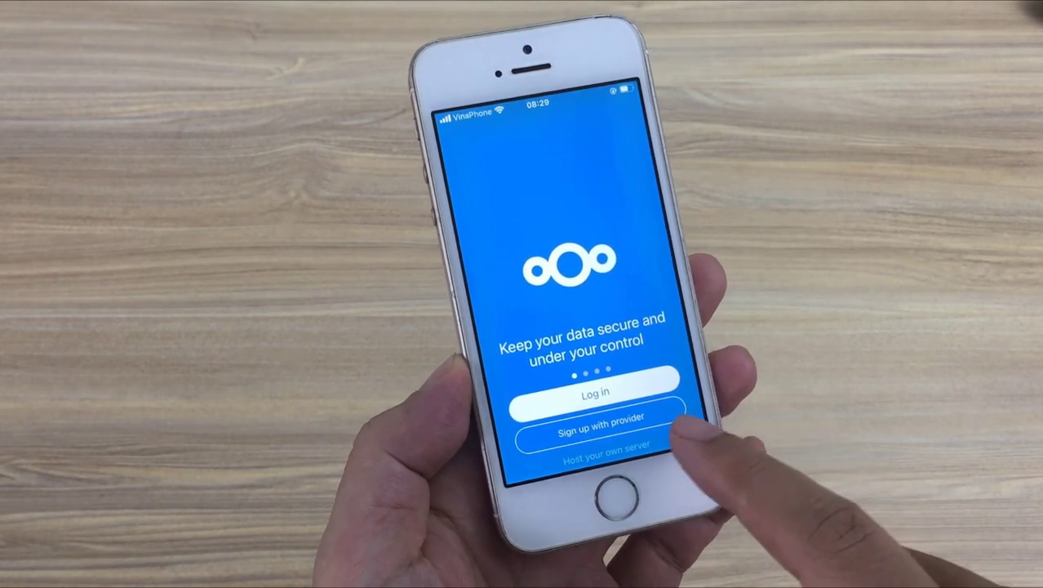
{"action": "left_click", "coordinate": [616, 406]}
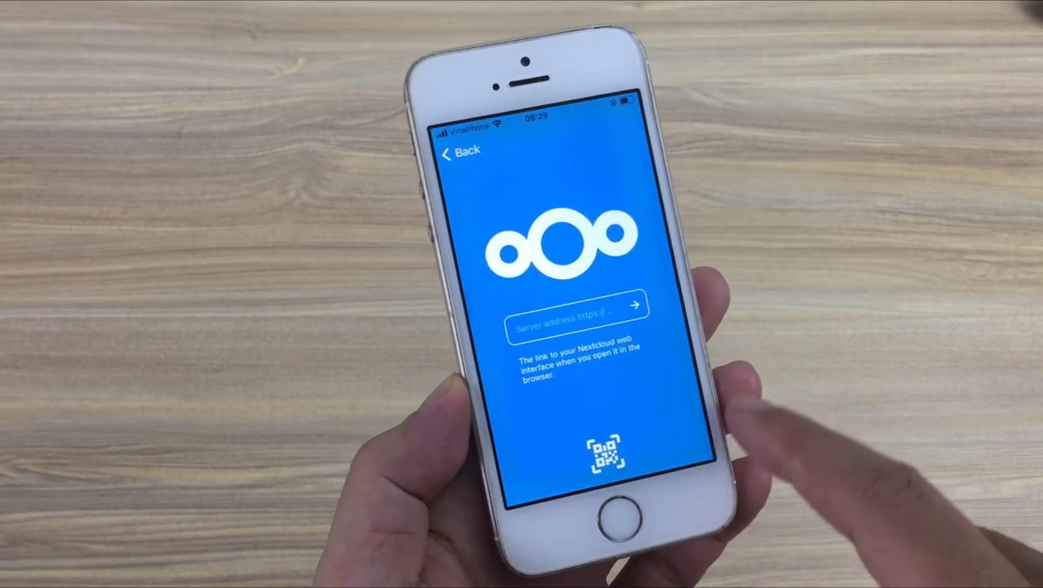
{"action": "left_click", "coordinate": [645, 325]}
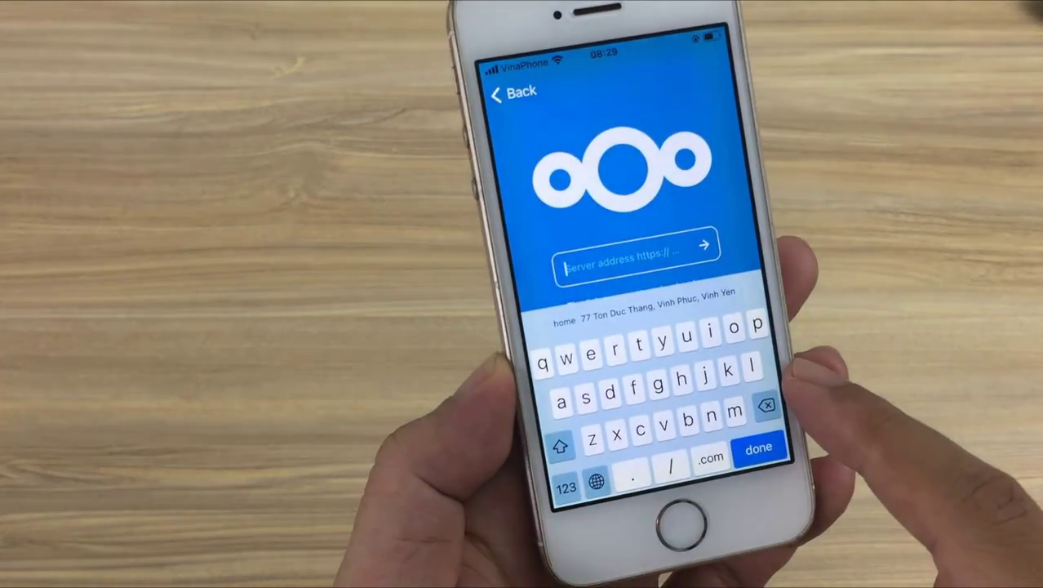
{"action": "type", "text": "http"}
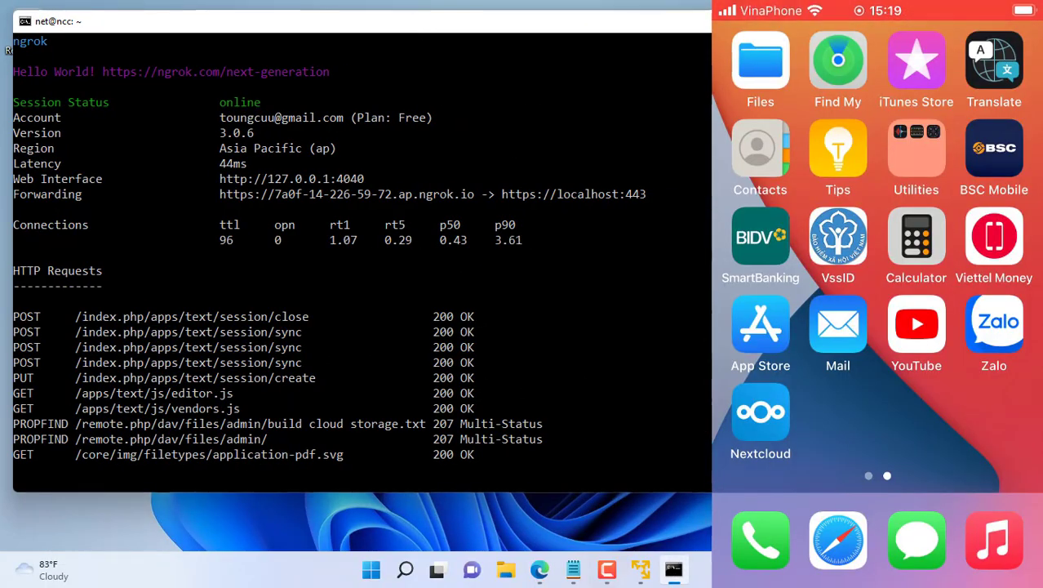
{"action": "left_click", "coordinate": [760, 411]}
{"action": "left_click", "coordinate": [878, 478]}
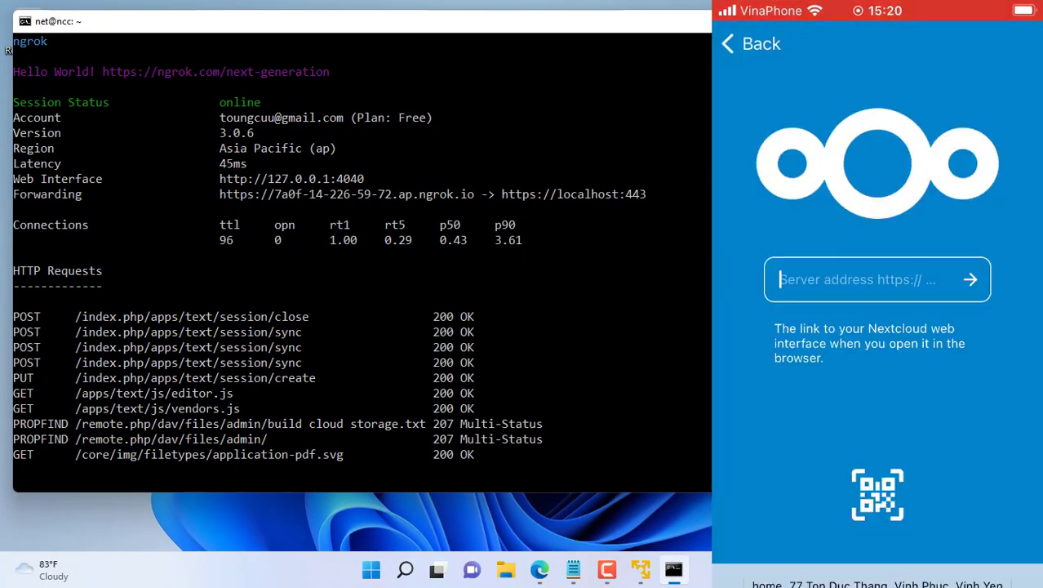
{"action": "left_click", "coordinate": [865, 278]}
{"action": "type", "text": "https"}
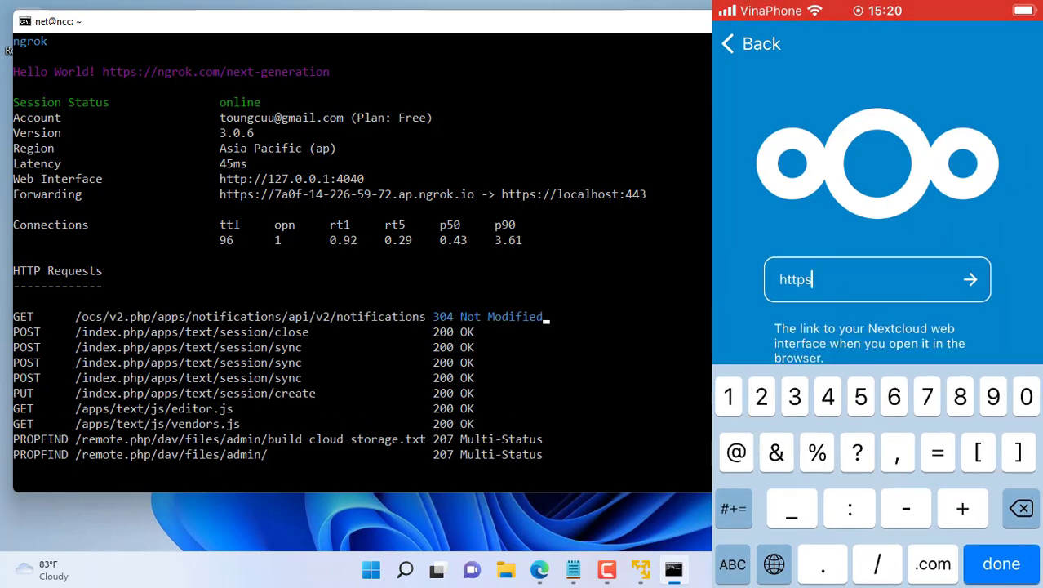
{"action": "type", "text": "://7"}
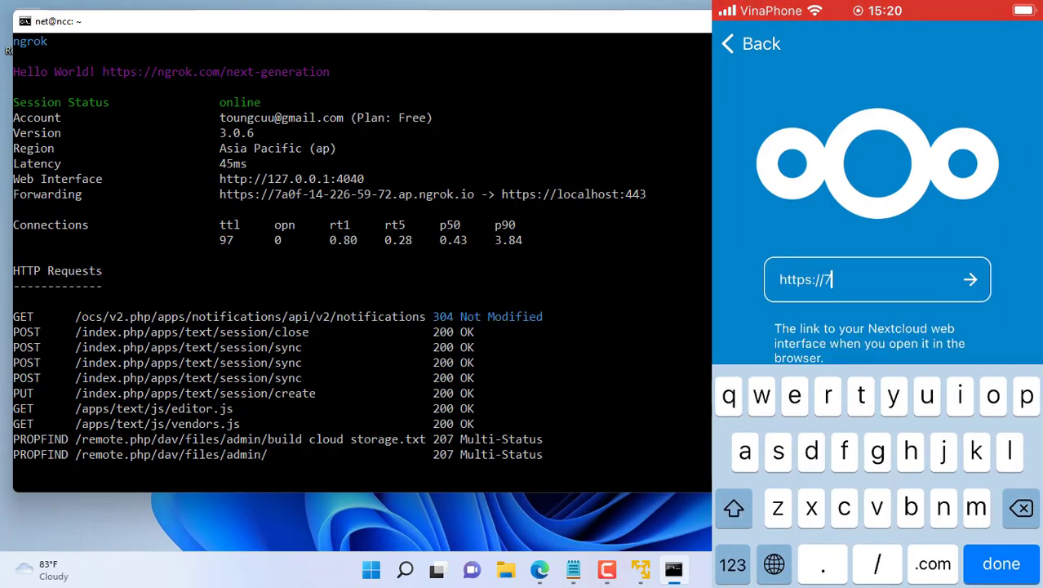
{"action": "type", "text": "a0"}
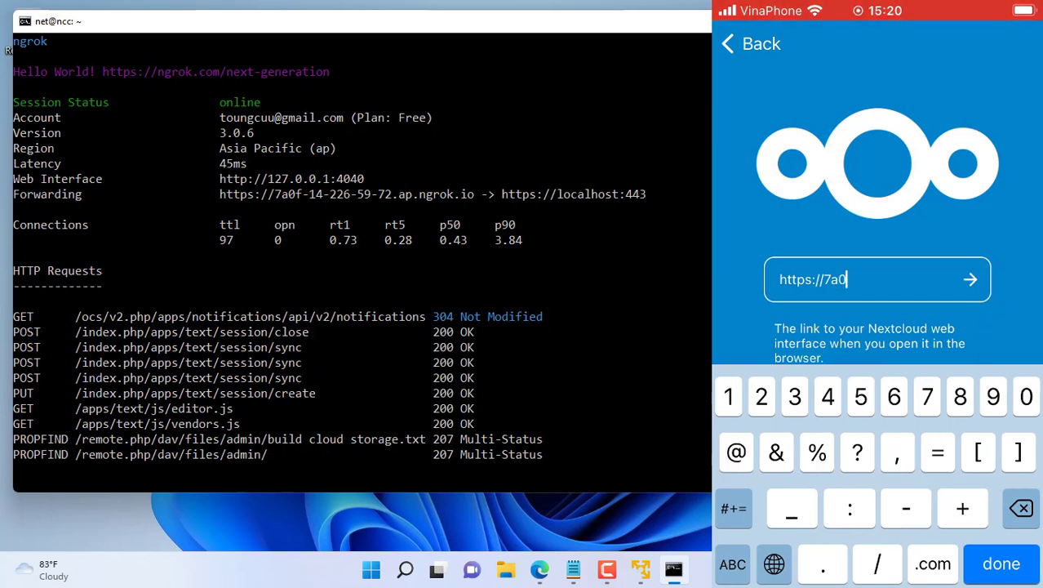
{"action": "type", "text": "f-"}
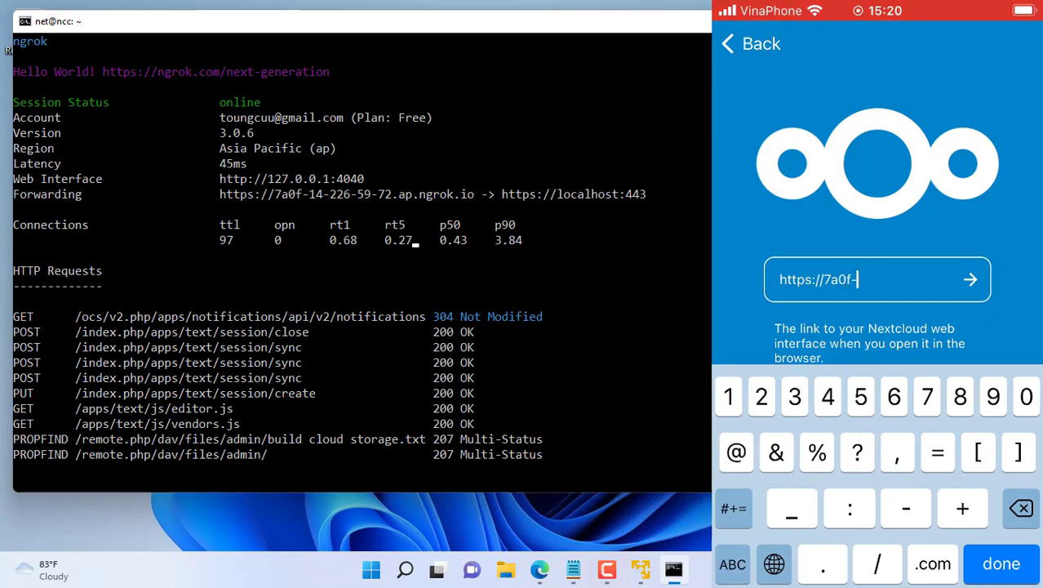
{"action": "type", "text": "14-"}
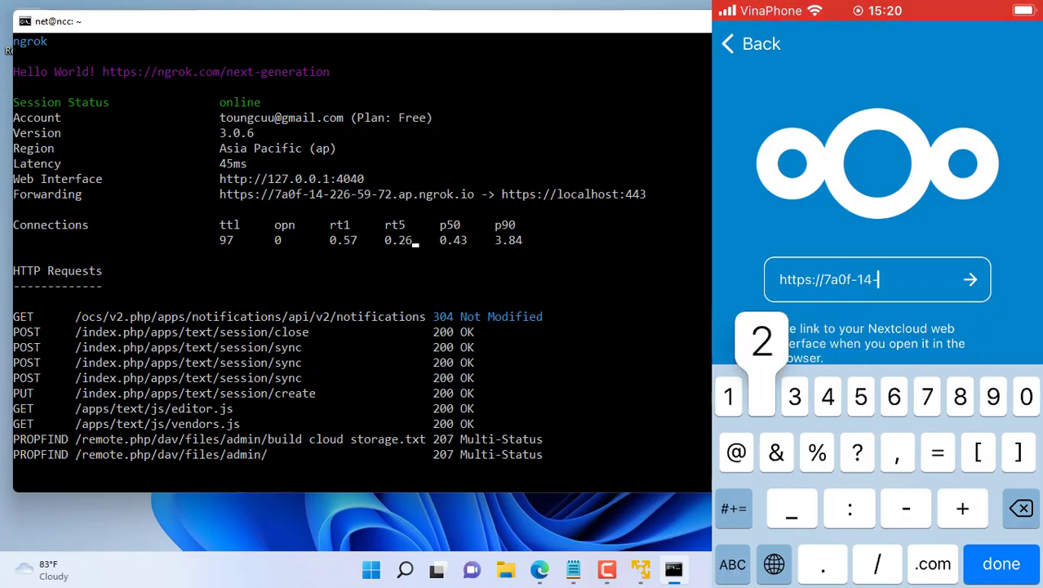
{"action": "type", "text": "226-5"}
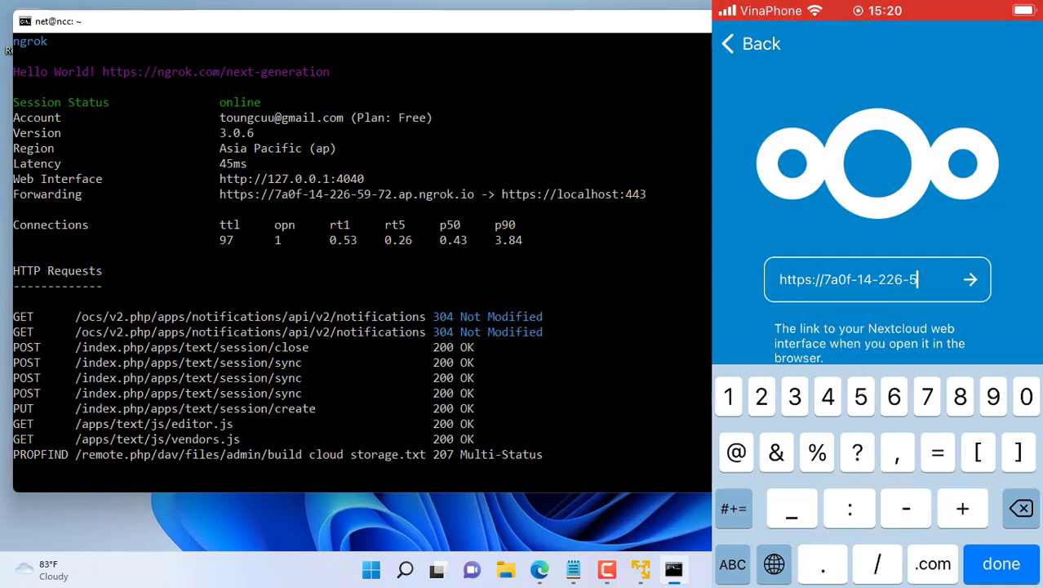
{"action": "type", "text": "9-72."}
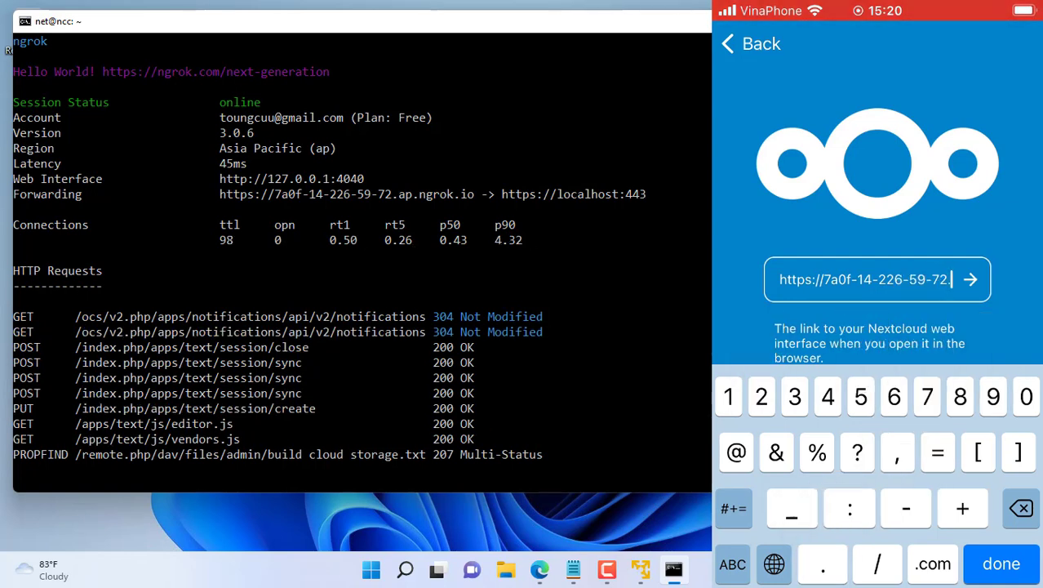
{"action": "type", "text": "ap"}
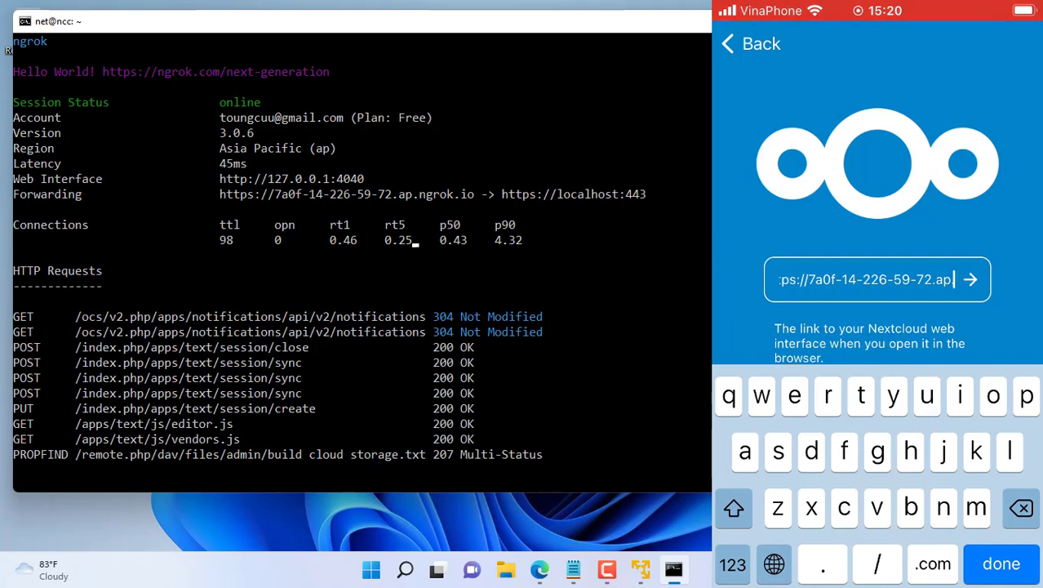
{"action": "type", "text": ".ngrok"}
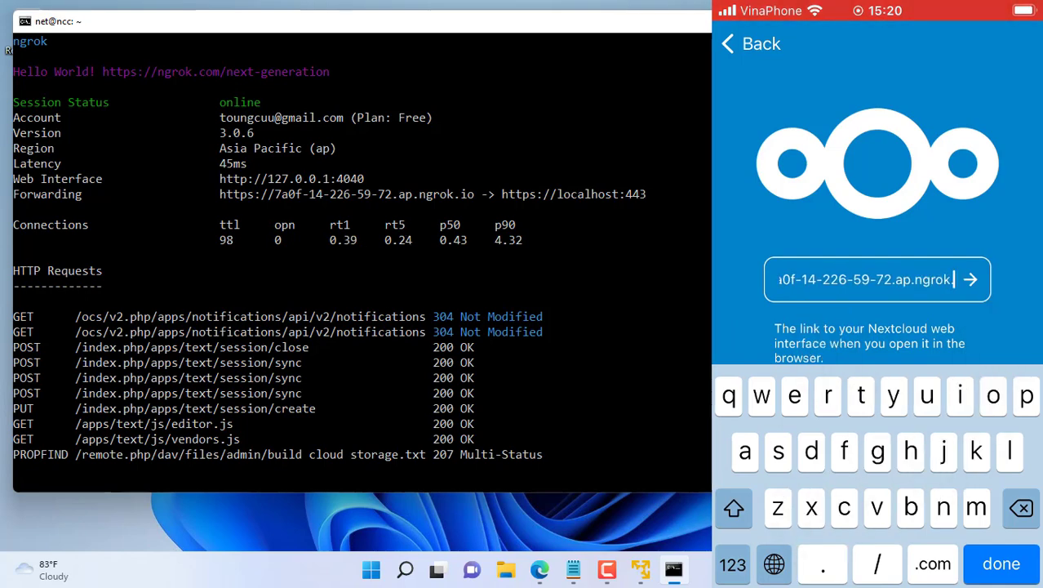
{"action": "type", "text": ".io"}
Step: Connect to the server and sign in with the administrator username and password
{"action": "key", "text": "Return"}
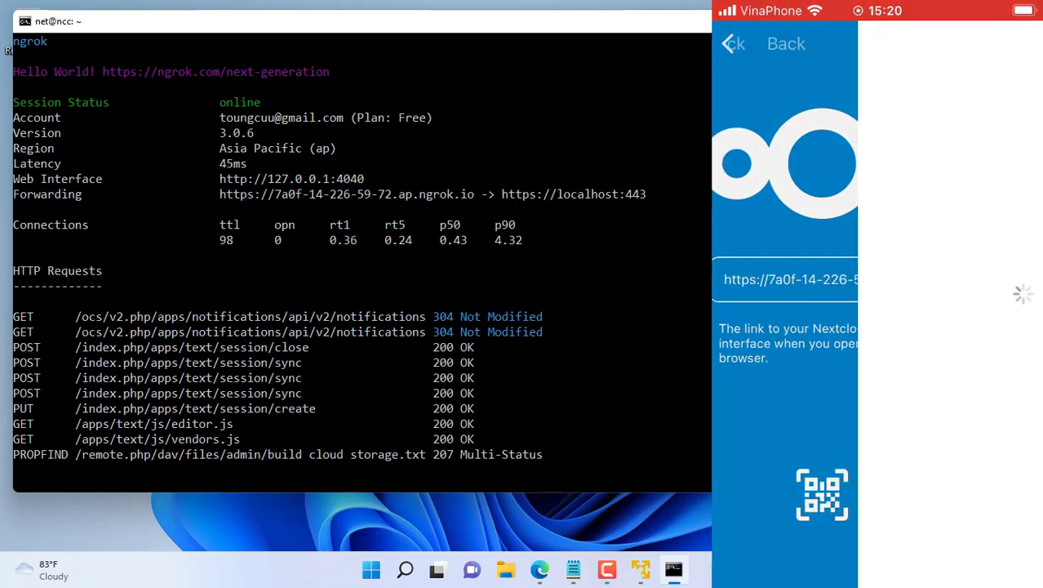
{"action": "scroll", "coordinate": [878, 327], "scroll_direction": "down", "scroll_amount": 3}
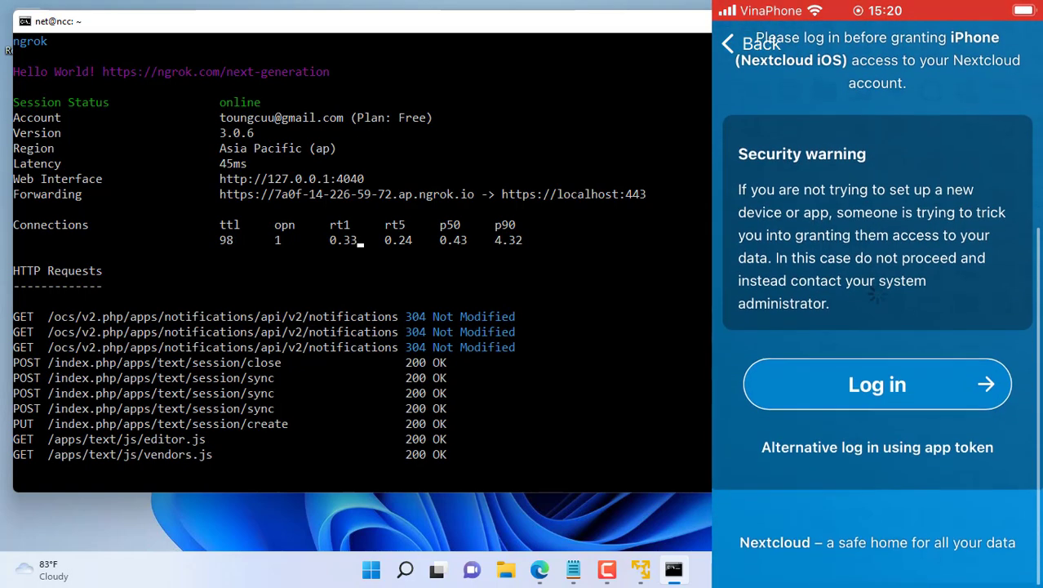
{"action": "left_click", "coordinate": [874, 384]}
{"action": "type", "text": "admin"}
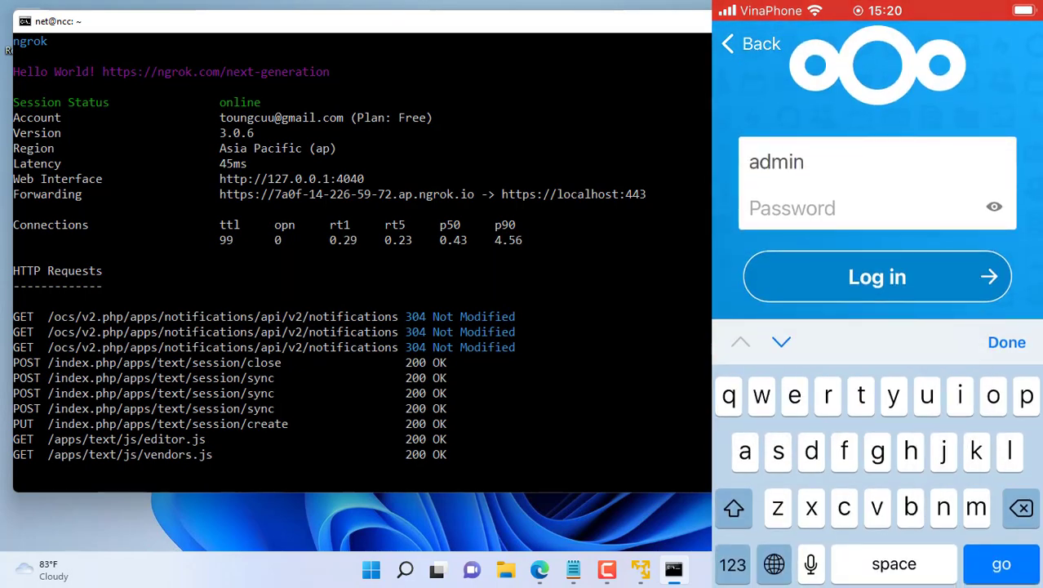
{"action": "left_click", "coordinate": [816, 208]}
{"action": "type", "text": "******"}
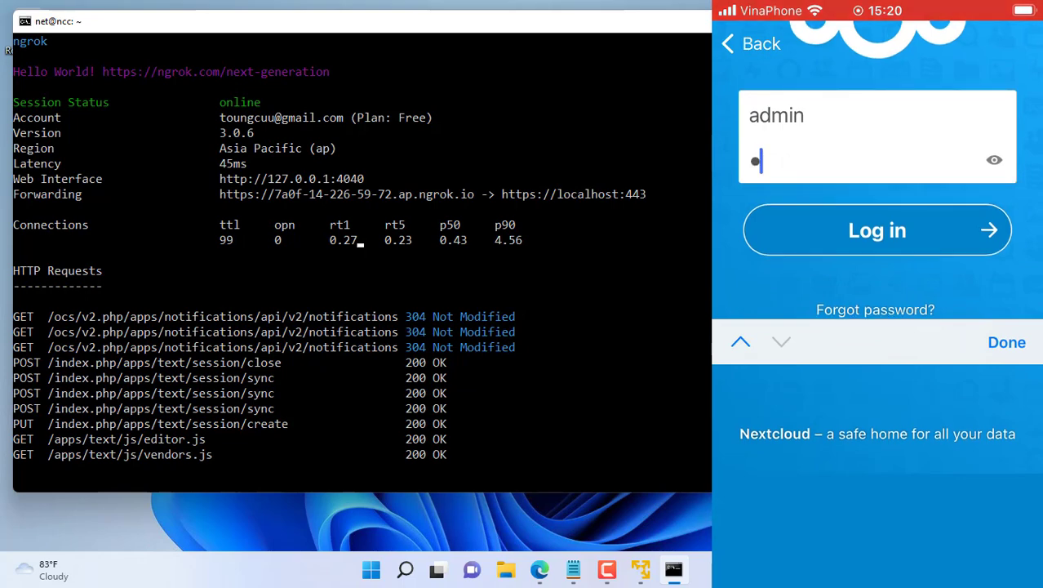
{"action": "type", "text": "*****"}
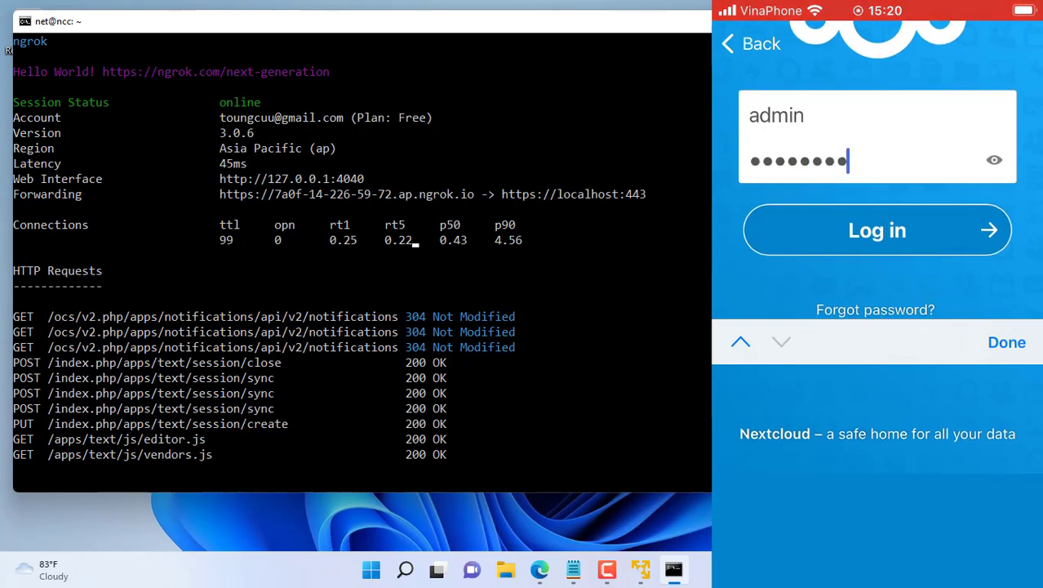
{"action": "type", "text": "*"}
{"action": "left_click", "coordinate": [876, 230]}
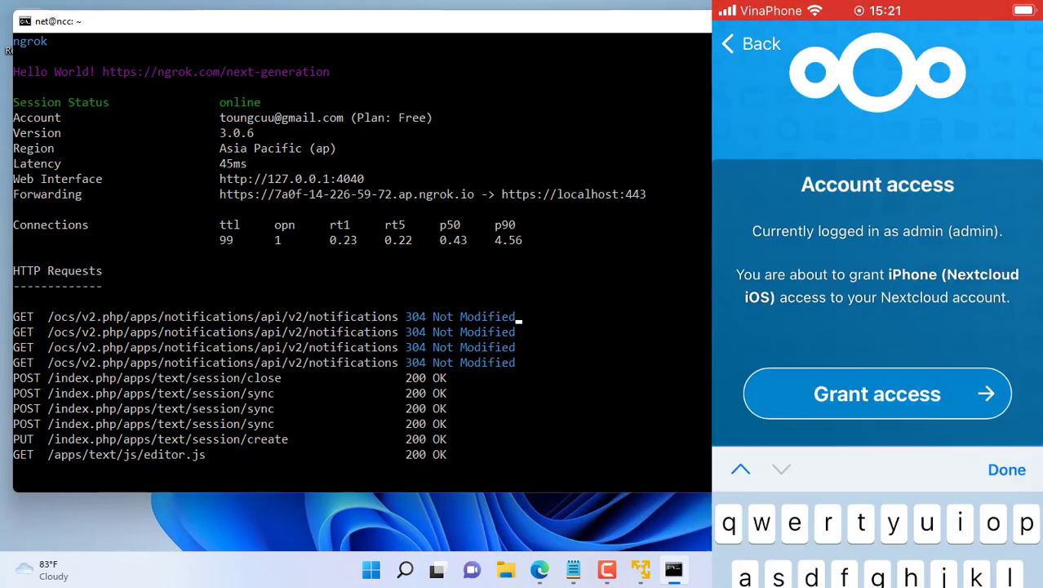
Step: Grant account access, then upload the red-flower and green-plant photos from Recents
{"action": "left_click", "coordinate": [877, 454]}
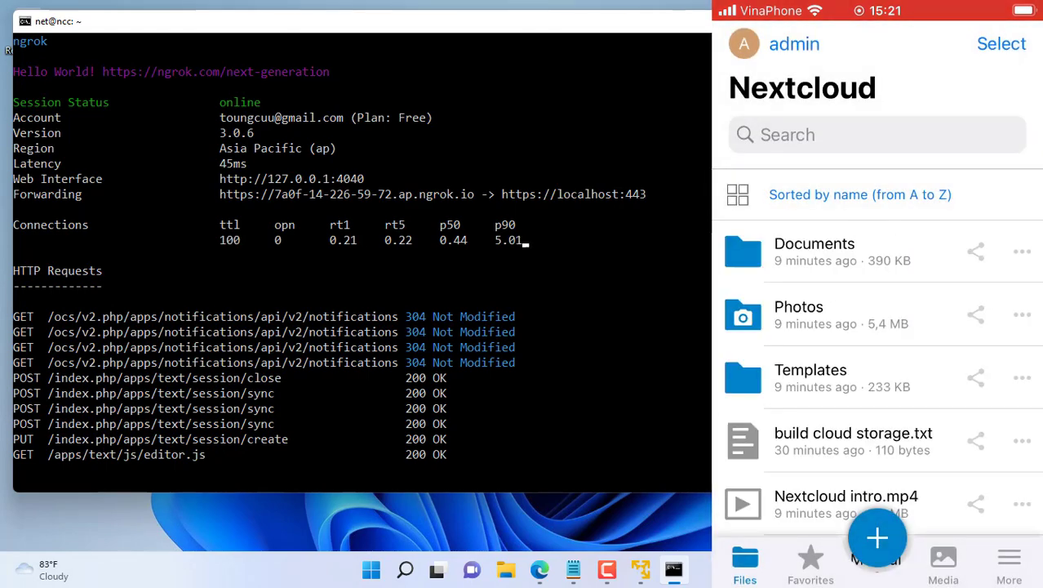
{"action": "scroll", "coordinate": [878, 310], "scroll_direction": "down", "scroll_amount": 5}
{"action": "left_click", "coordinate": [877, 536]}
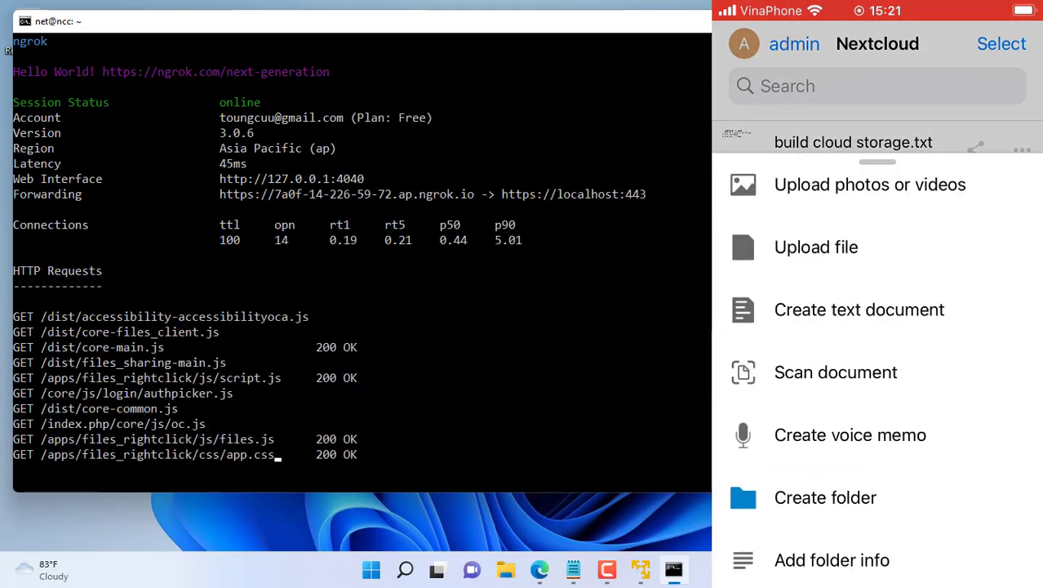
{"action": "left_click", "coordinate": [838, 182]}
{"action": "scroll", "coordinate": [878, 327], "scroll_direction": "down", "scroll_amount": 3}
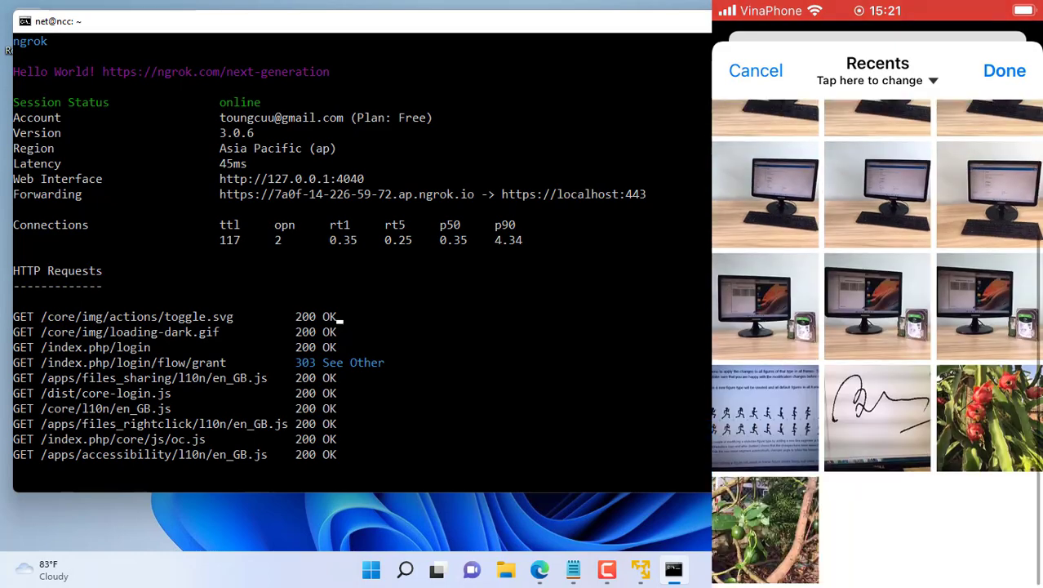
{"action": "left_click", "coordinate": [989, 423]}
{"action": "left_click", "coordinate": [765, 535]}
{"action": "left_click", "coordinate": [1004, 71]}
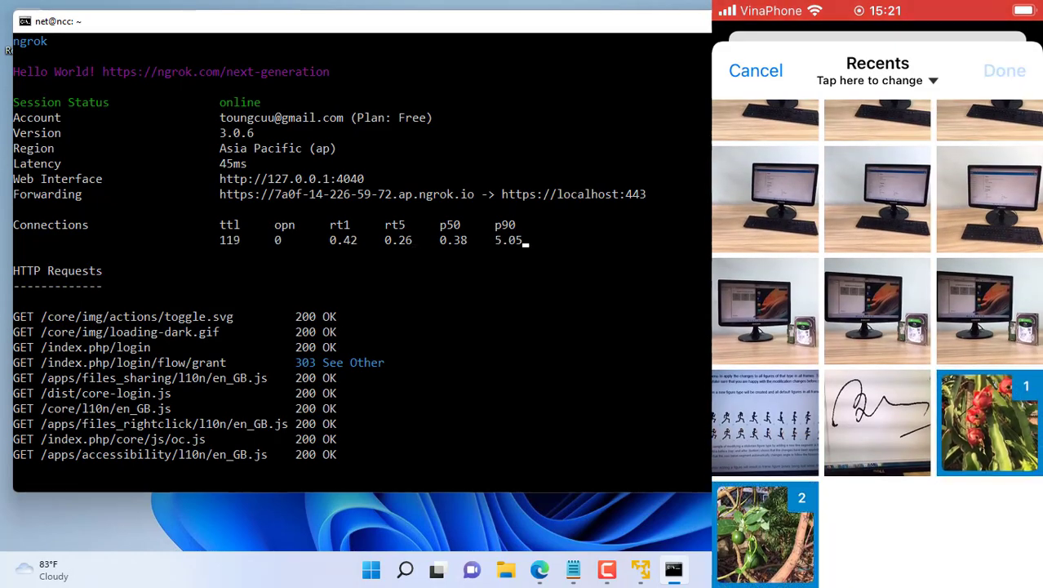
{"action": "left_click", "coordinate": [1006, 70]}
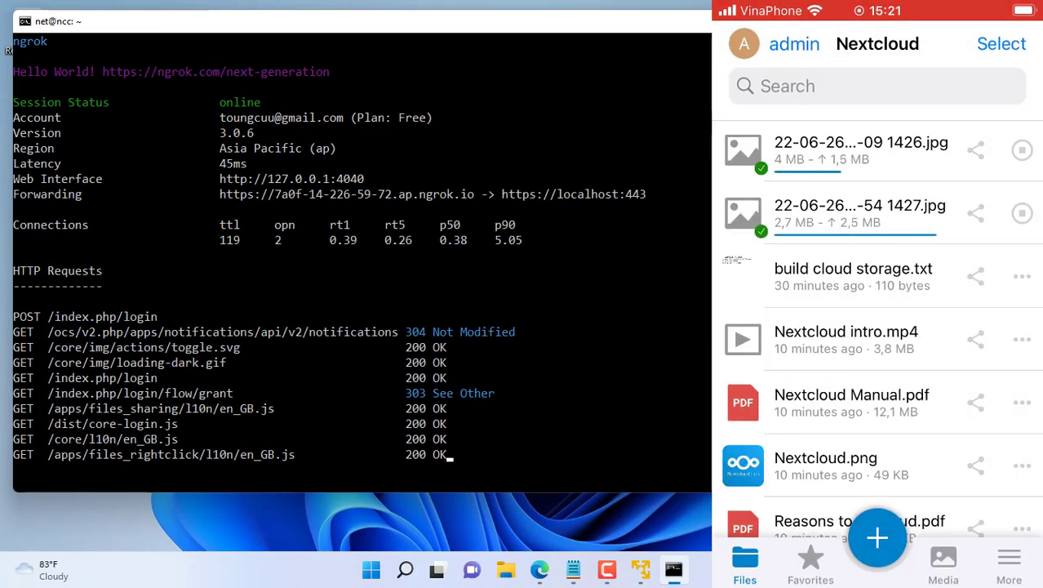